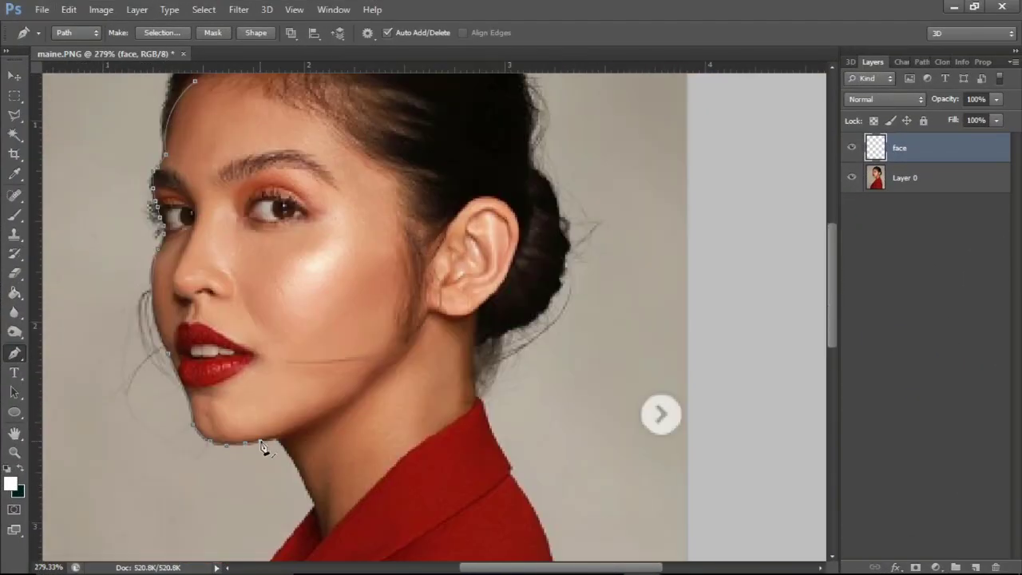
Finish the jawline of the face path and fill it with beige
click(363, 382)
click(377, 370)
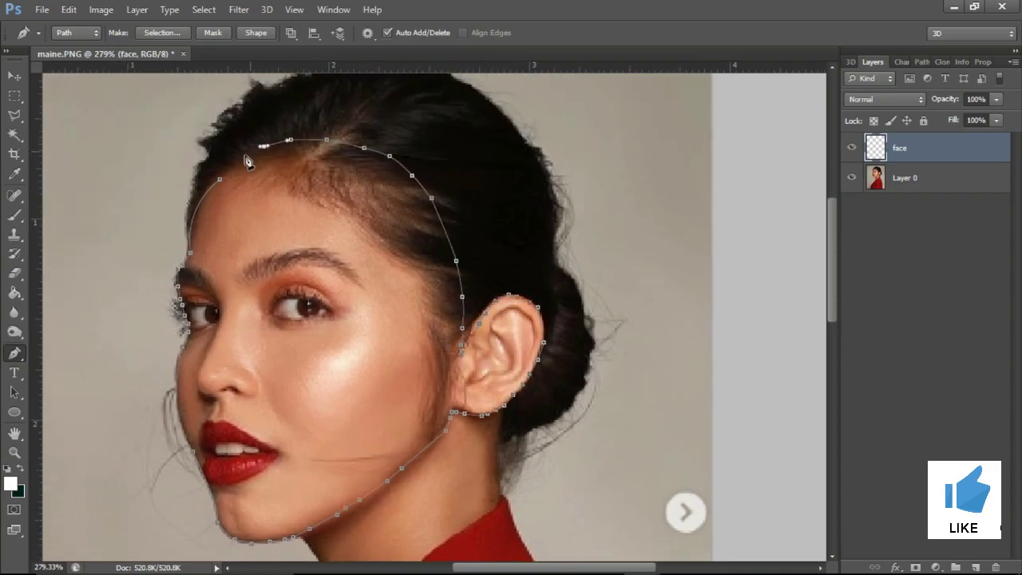
right_click(230, 195)
click(286, 267)
click(588, 179)
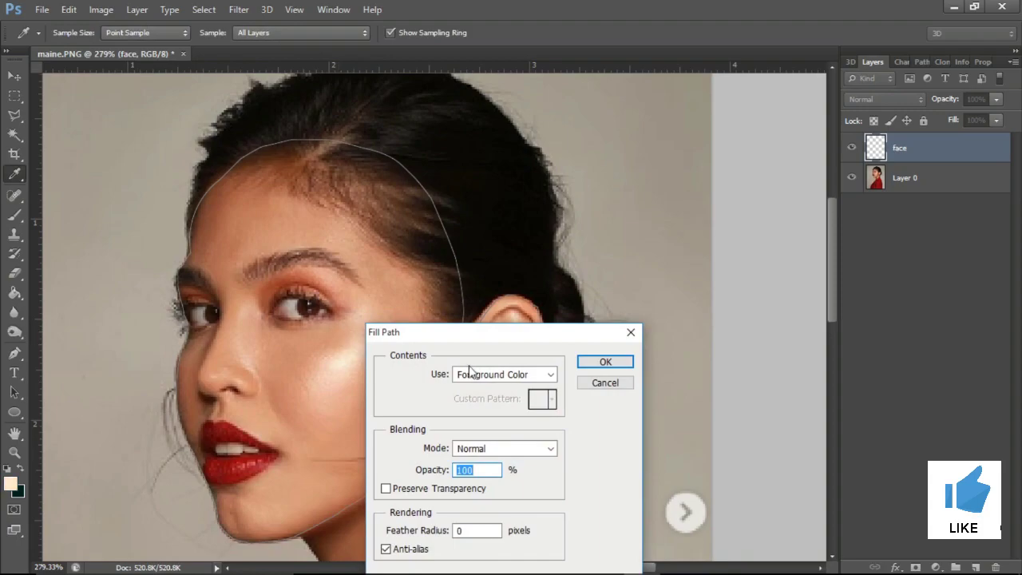
click(604, 363)
Outline the beige face shape in black and hide the face layer
right_click(391, 351)
key(d)
right_click(228, 413)
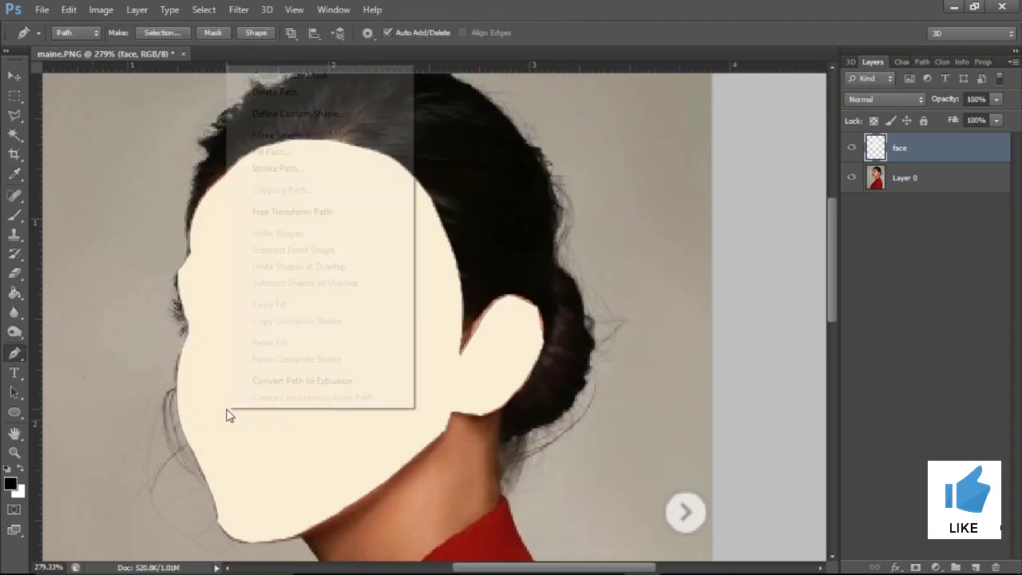
click(255, 167)
key(Return)
right_click(268, 230)
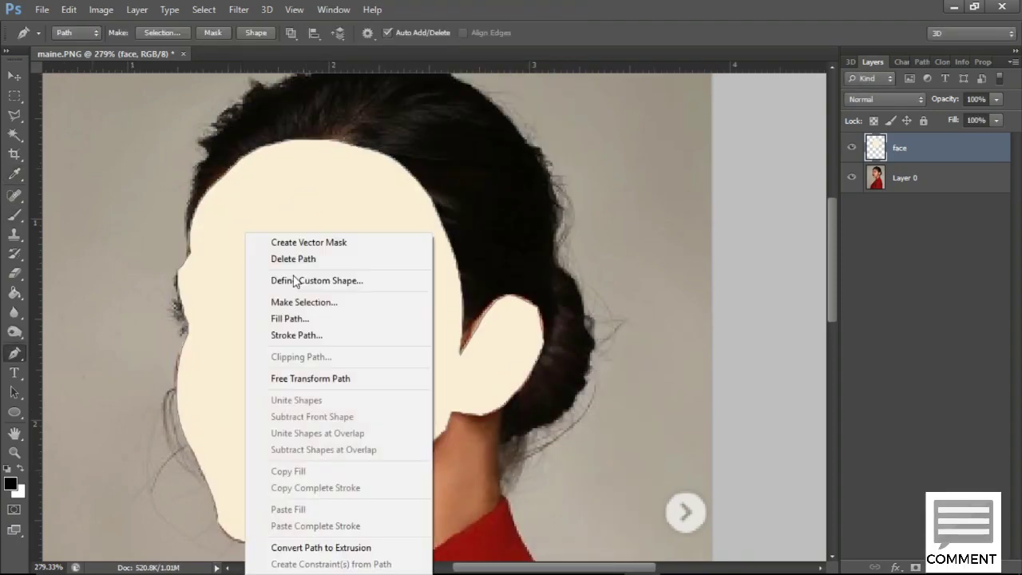
click(304, 333)
key(Return)
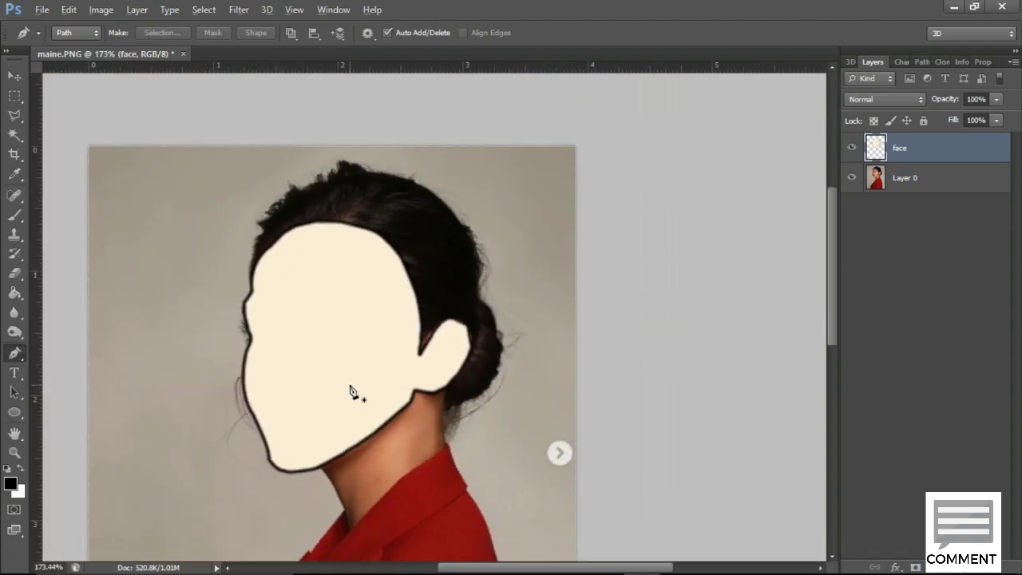
click(851, 147)
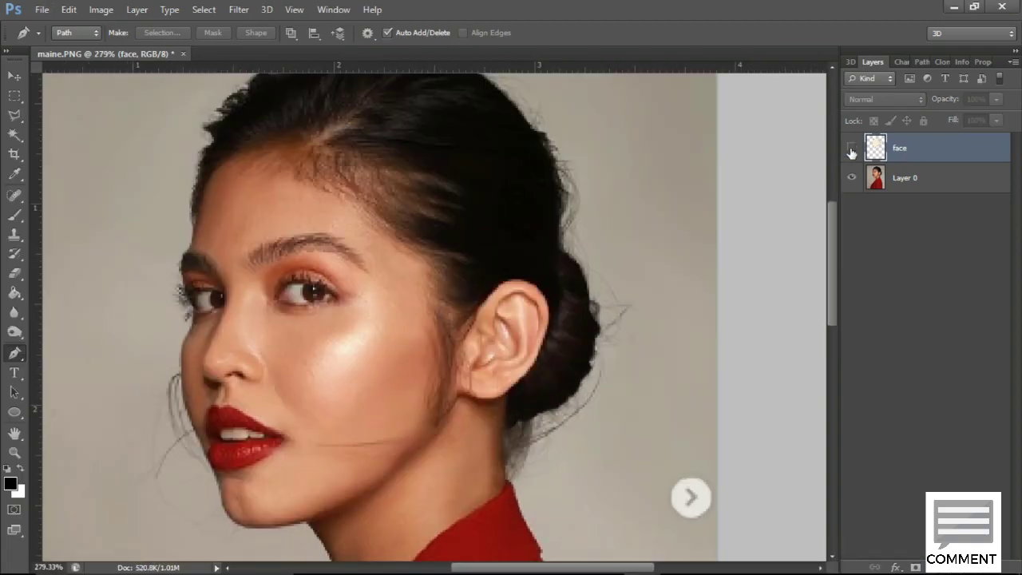
key(ctrl+shift+alt+n)
Name the new layer 'hair'
double_click(902, 148)
text(hair)
key(Return)
scroll(114, 212, up, 2)
scroll(296, 359, up, 1)
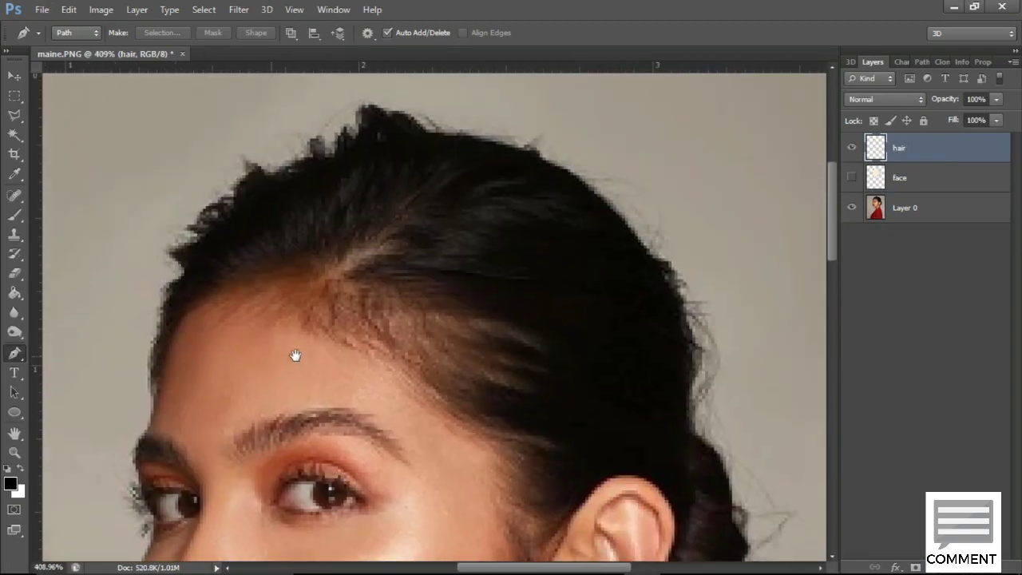
scroll(244, 371, up, 1)
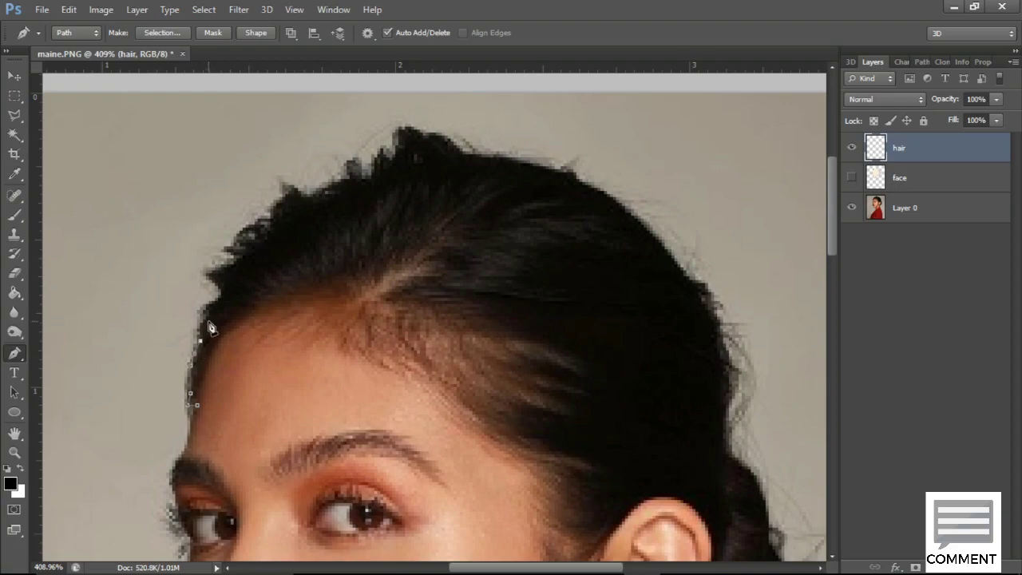
scroll(205, 335, up, 1)
scroll(230, 293, down, 2)
scroll(236, 263, up, 1)
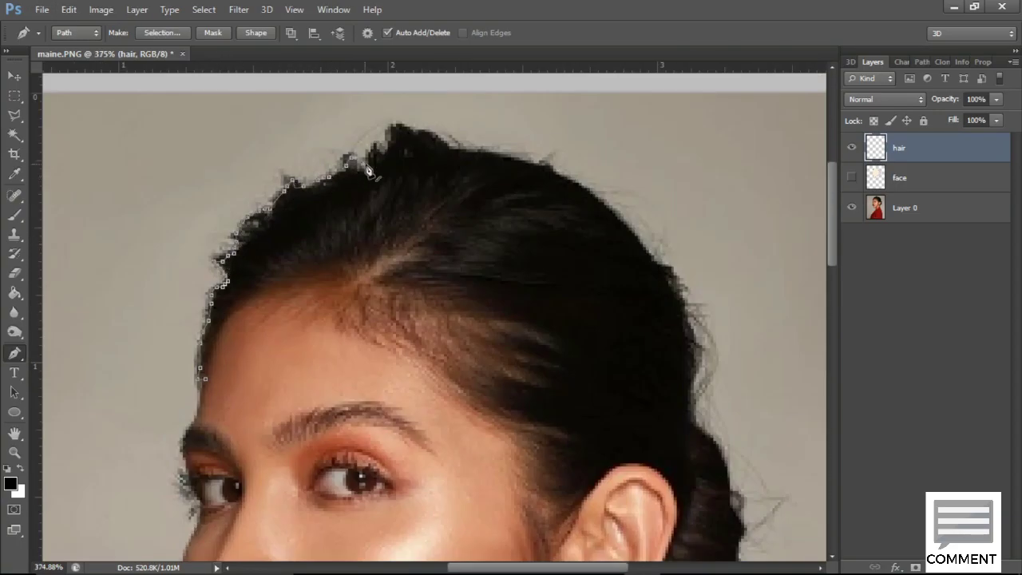
Trace the hair and bun outline with the Pen tool and close the path
click(505, 153)
click(535, 162)
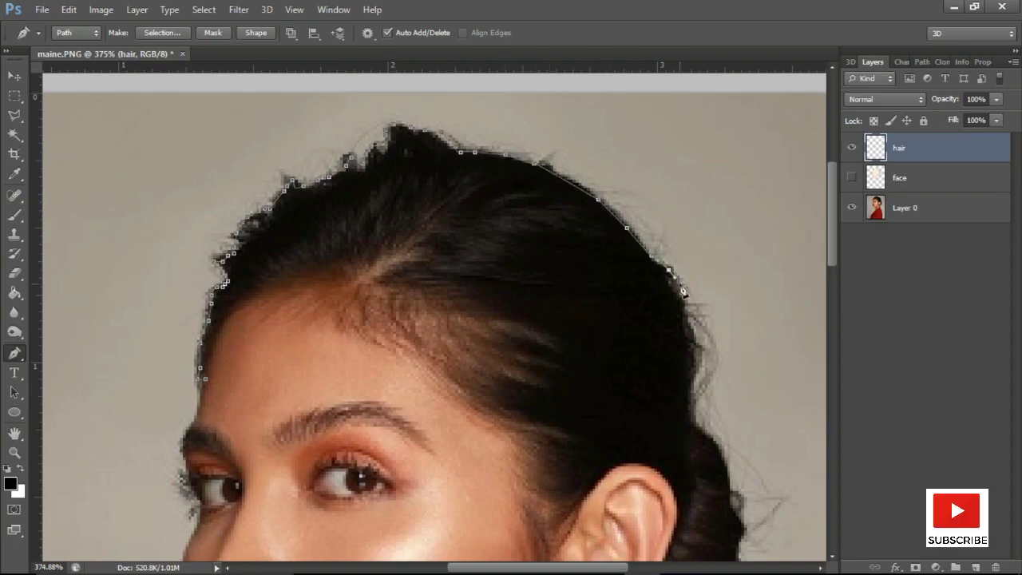
drag(683, 291, 601, 189)
click(612, 251)
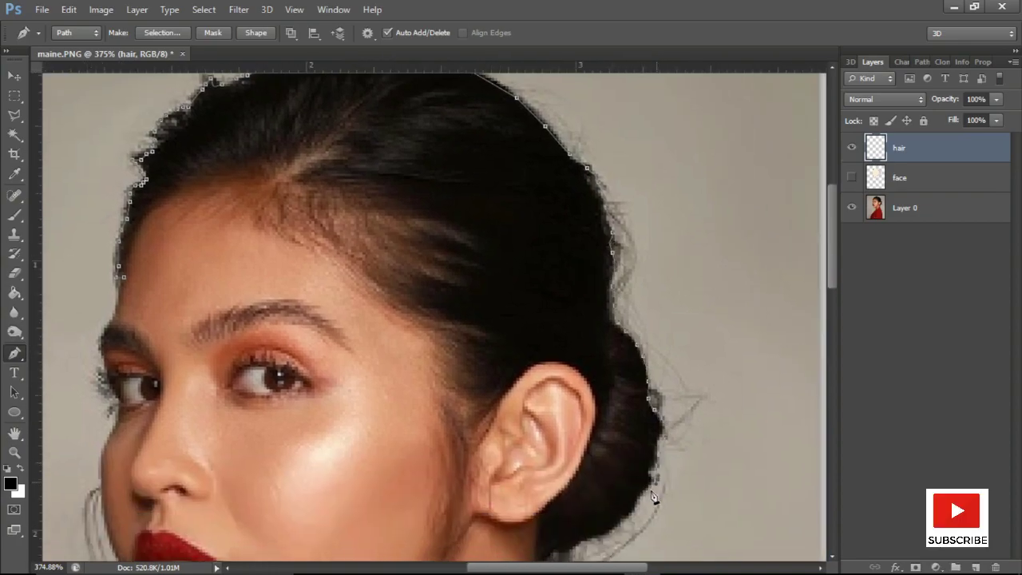
drag(602, 545, 593, 478)
click(561, 477)
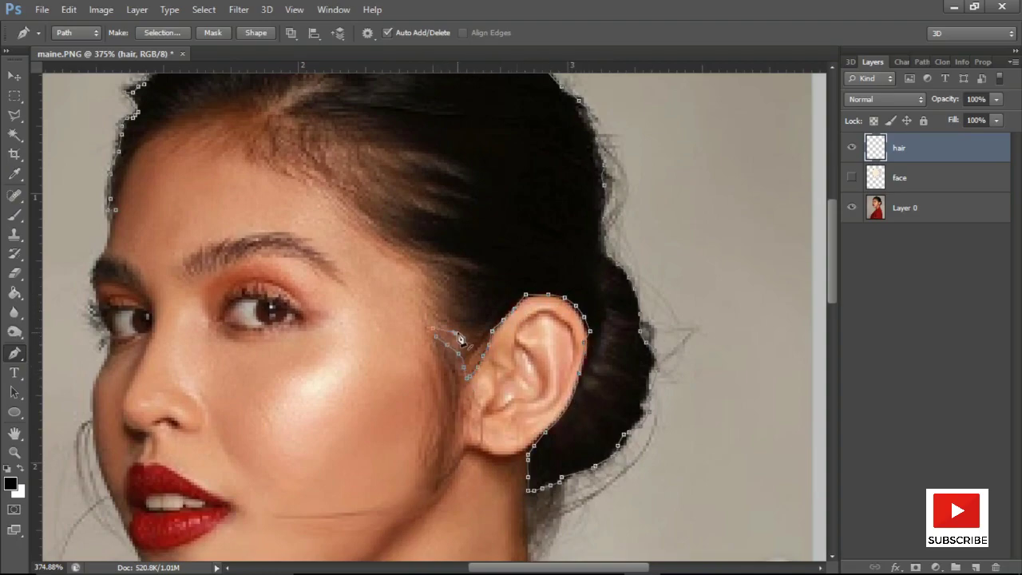
drag(291, 171, 371, 261)
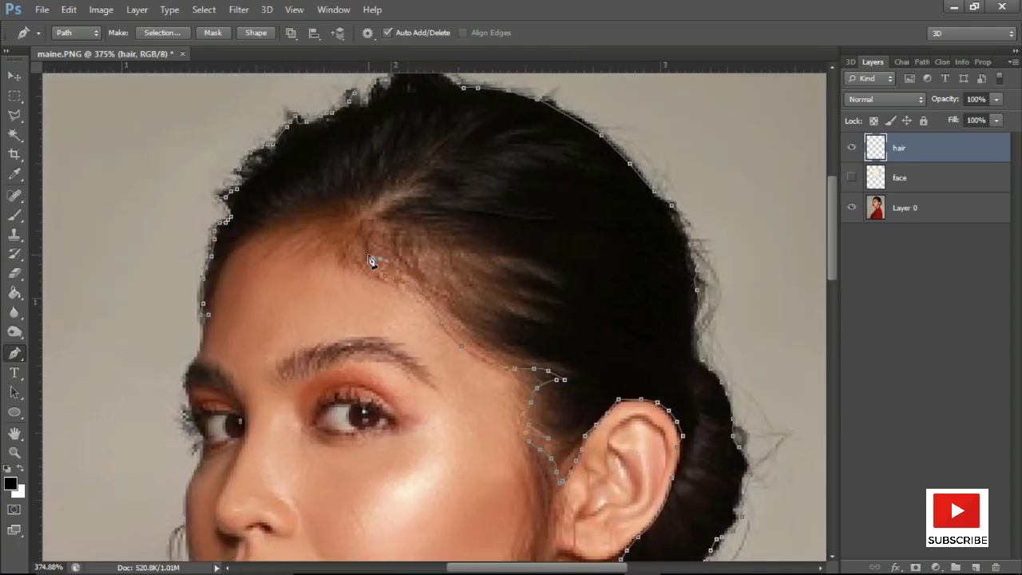
click(207, 315)
Set the foreground colour to near-black 201a1a for the hair
click(11, 483)
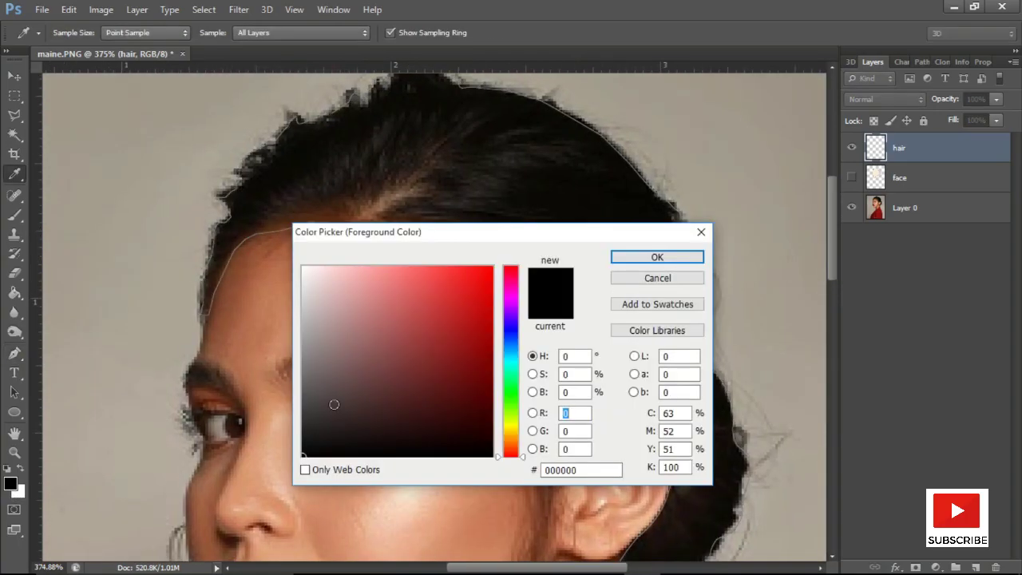
click(312, 429)
click(623, 255)
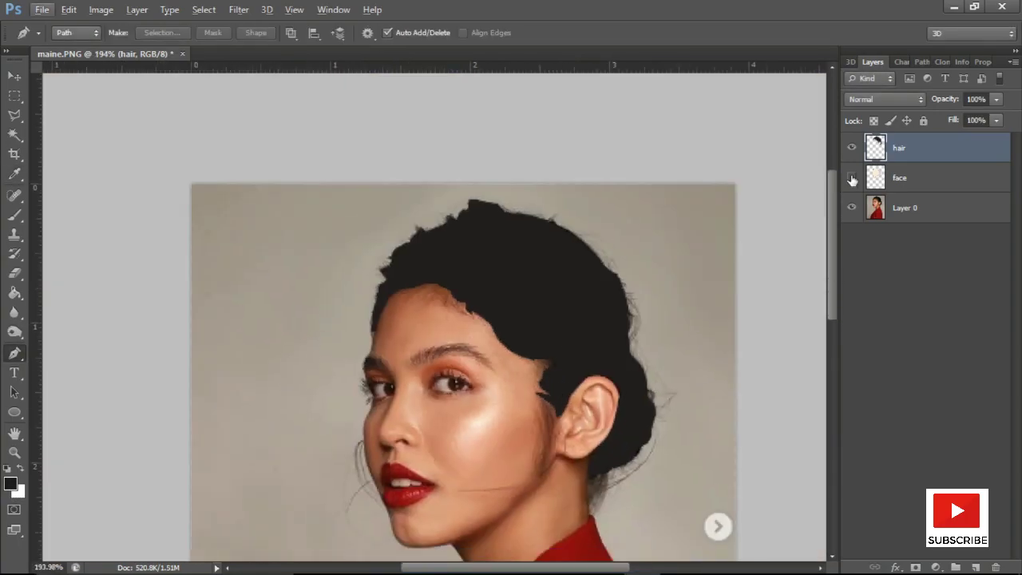
Trace the neck outline and add a new layer below the face layer
click(852, 177)
scroll(713, 331, up, 3)
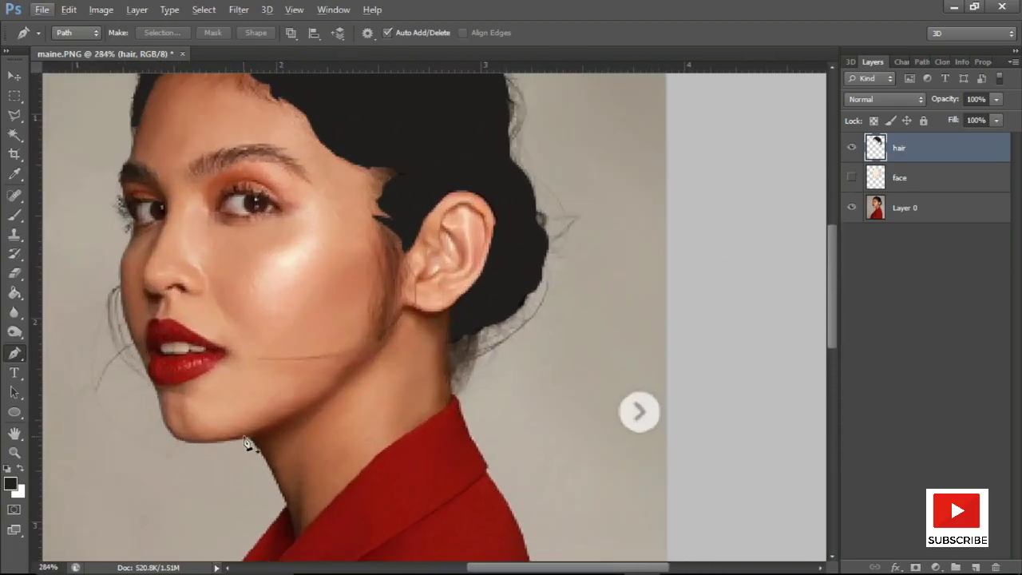
click(247, 438)
click(281, 501)
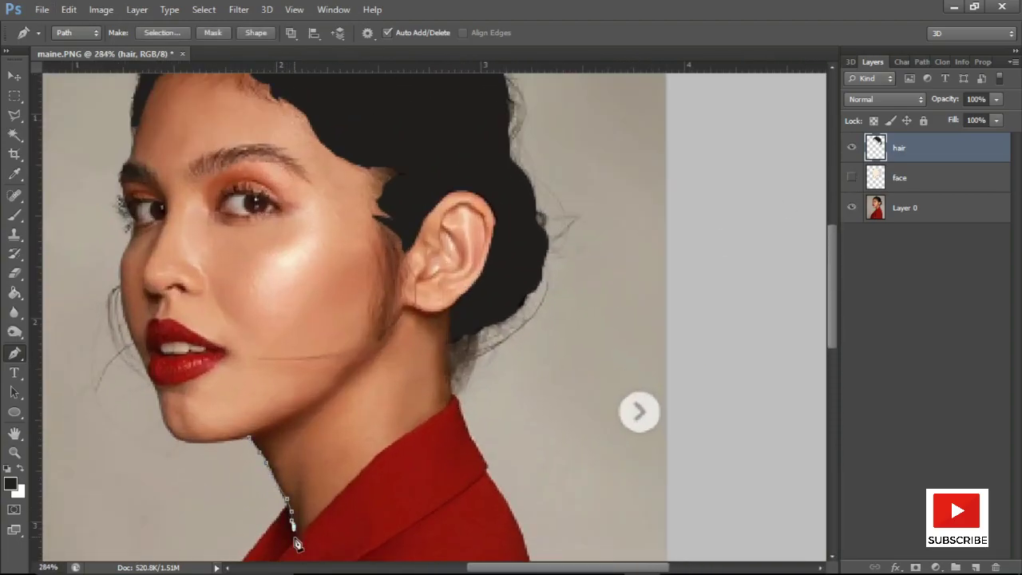
click(974, 567)
drag(953, 151, 953, 212)
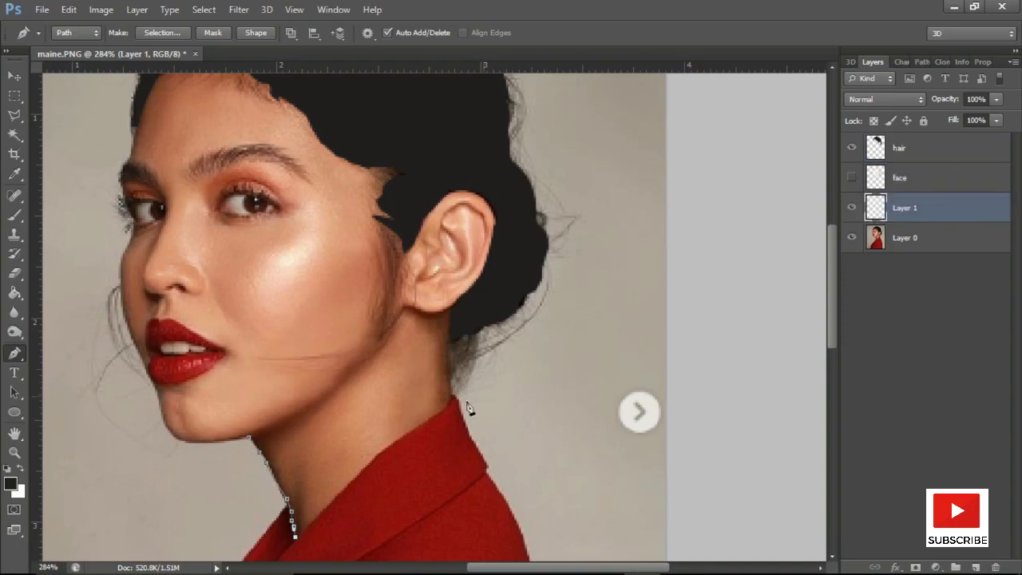
click(367, 469)
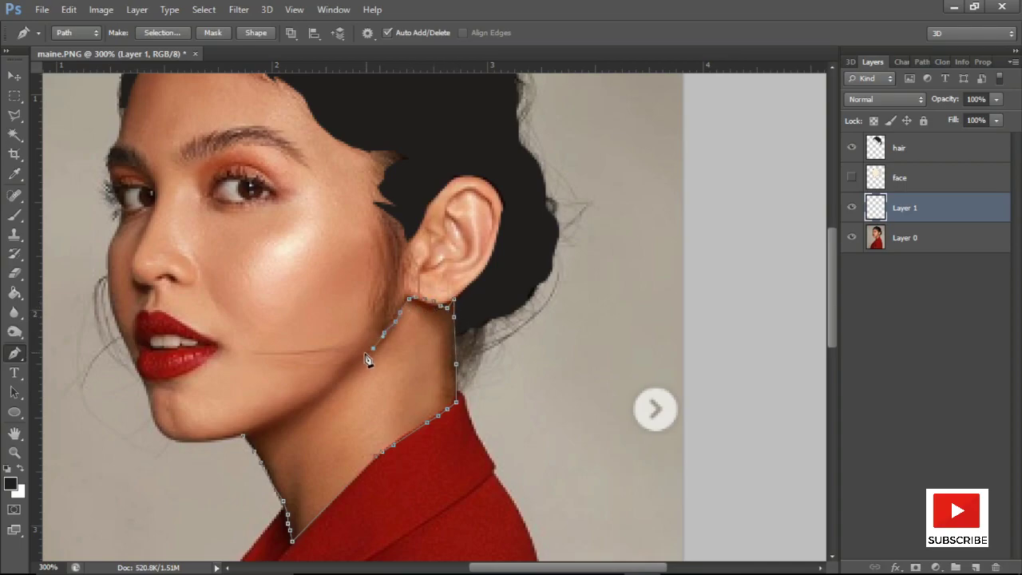
Fill the neck path with a skin tone sampled from the photo
right_click(257, 436)
click(357, 182)
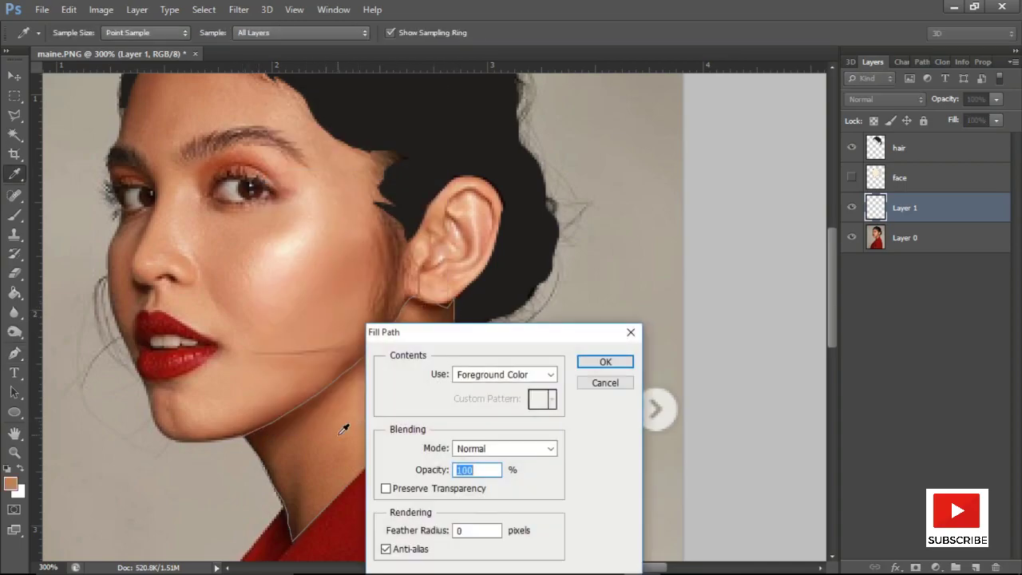
click(294, 261)
click(605, 362)
right_click(446, 367)
key(Escape)
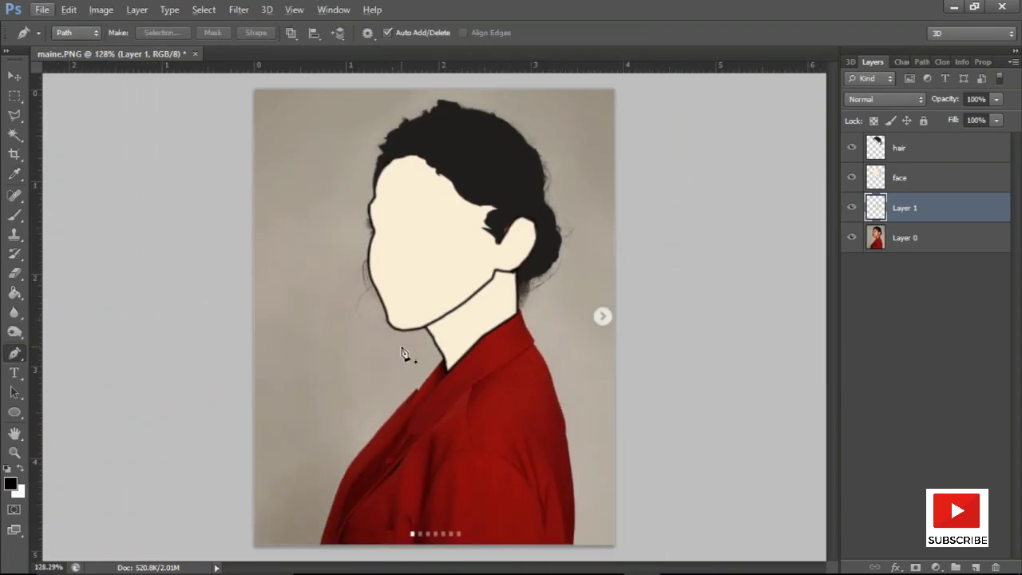
scroll(521, 358, up, 5)
Add a new layer below Layer 1 named 'shirt'
ctrl+click(974, 567)
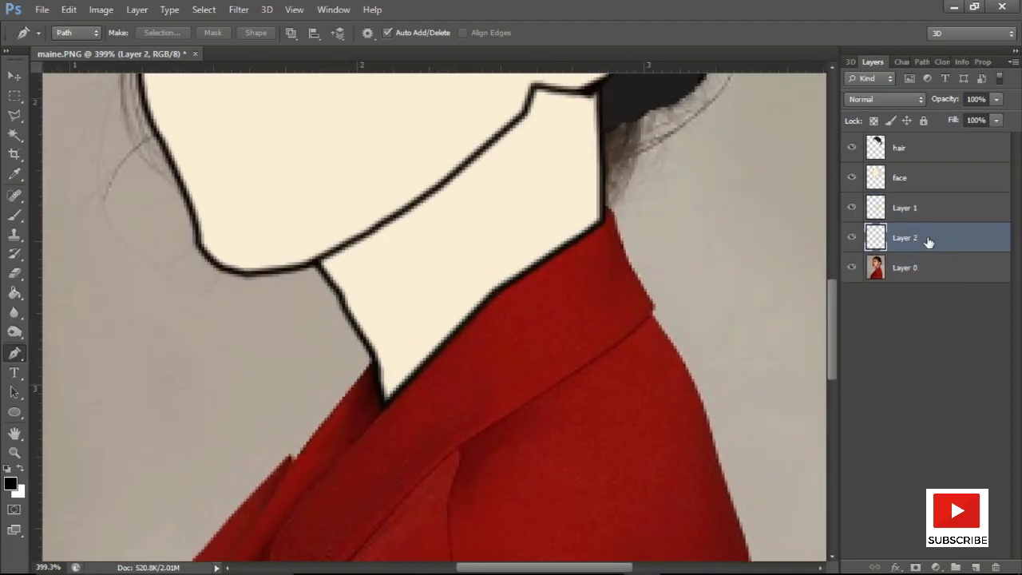
double_click(904, 237)
text(shirt)
key(Return)
scroll(559, 200, up, 2)
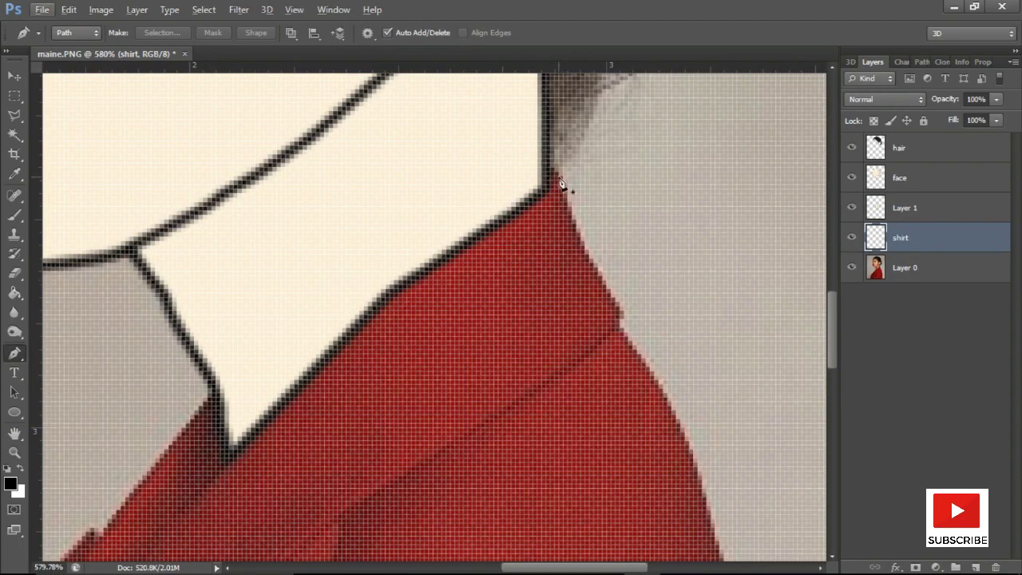
Trace the lapel from the shirt edge down to a curved tip
click(559, 173)
click(591, 246)
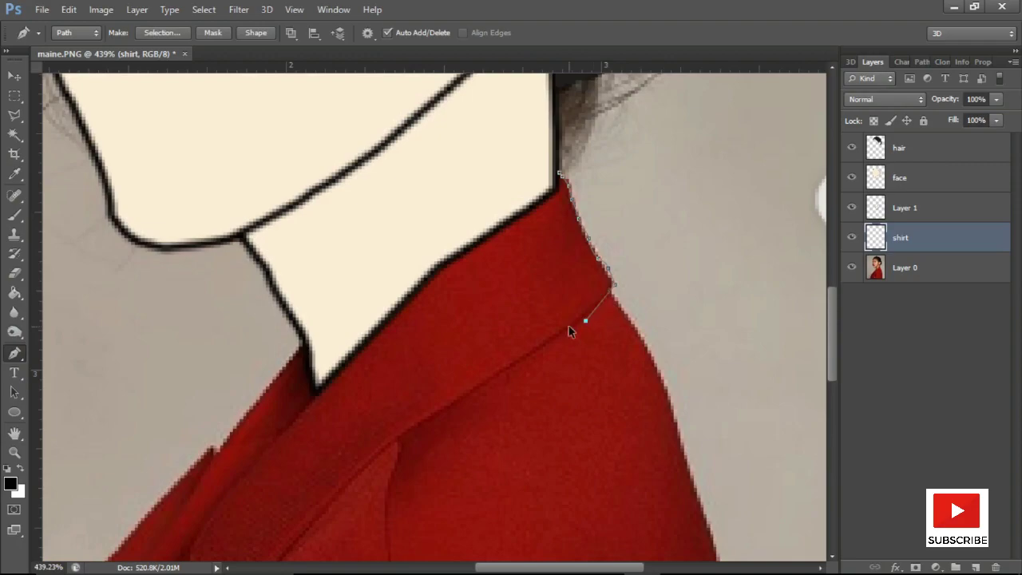
click(502, 372)
scroll(479, 388, down, 3)
scroll(479, 387, left, 3)
drag(439, 413, 440, 440)
click(415, 442)
click(396, 462)
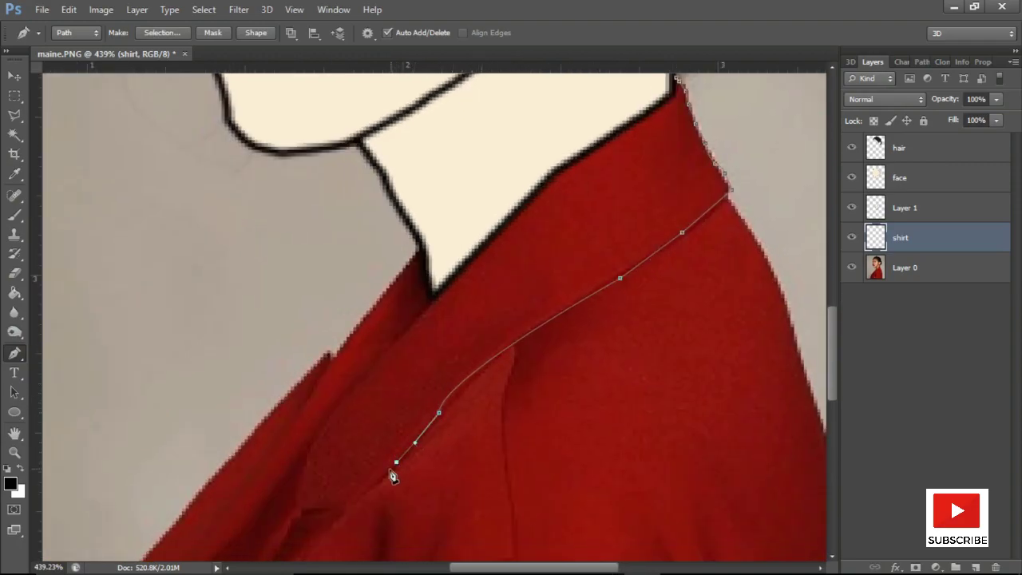
click(379, 477)
drag(360, 492, 355, 492)
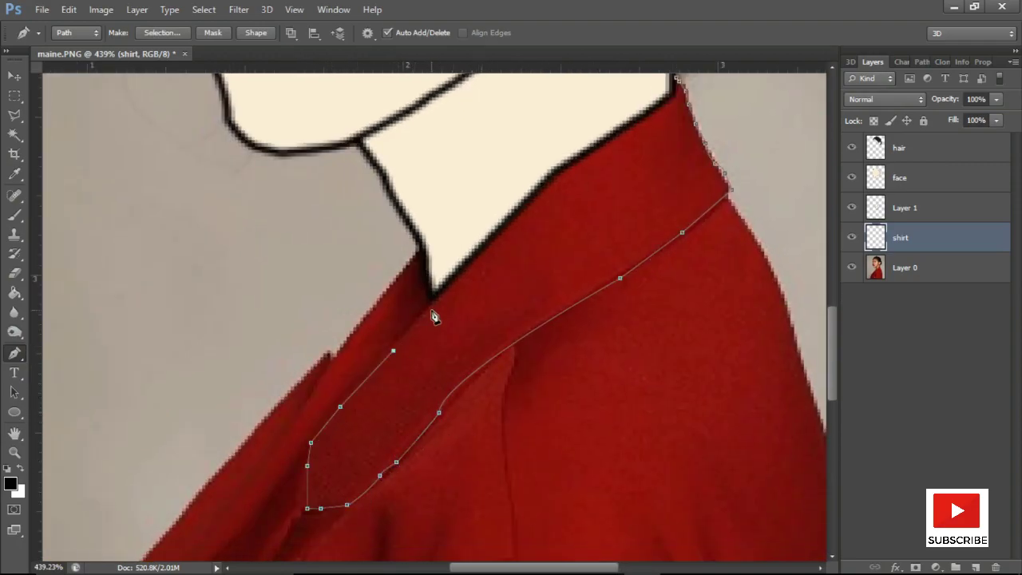
Fill the lapel path with red
right_click(625, 110)
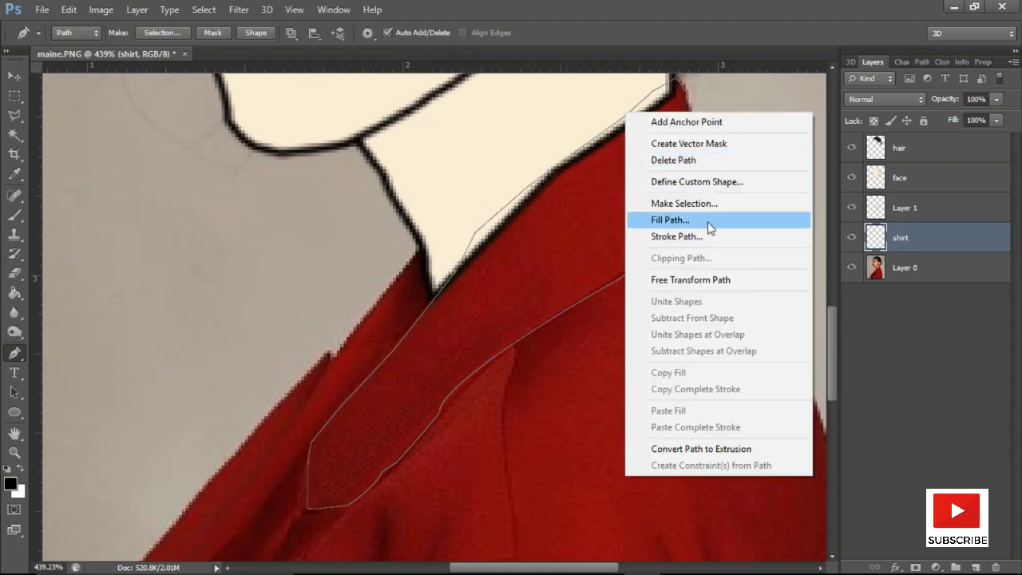
right_click(616, 228)
key(Escape)
right_click(576, 233)
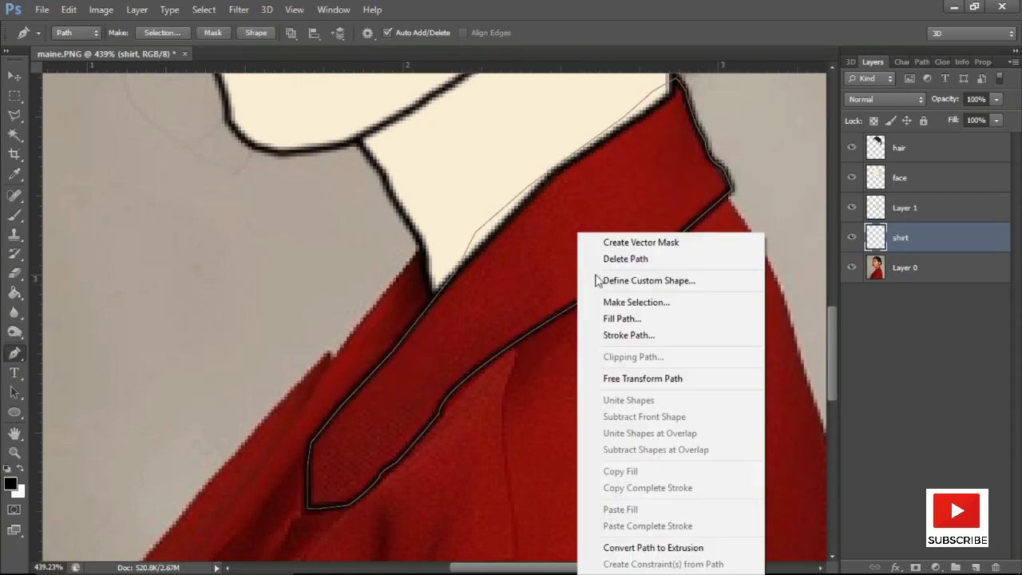
click(620, 317)
click(599, 361)
scroll(625, 367, down, 3)
scroll(606, 383, down, 3)
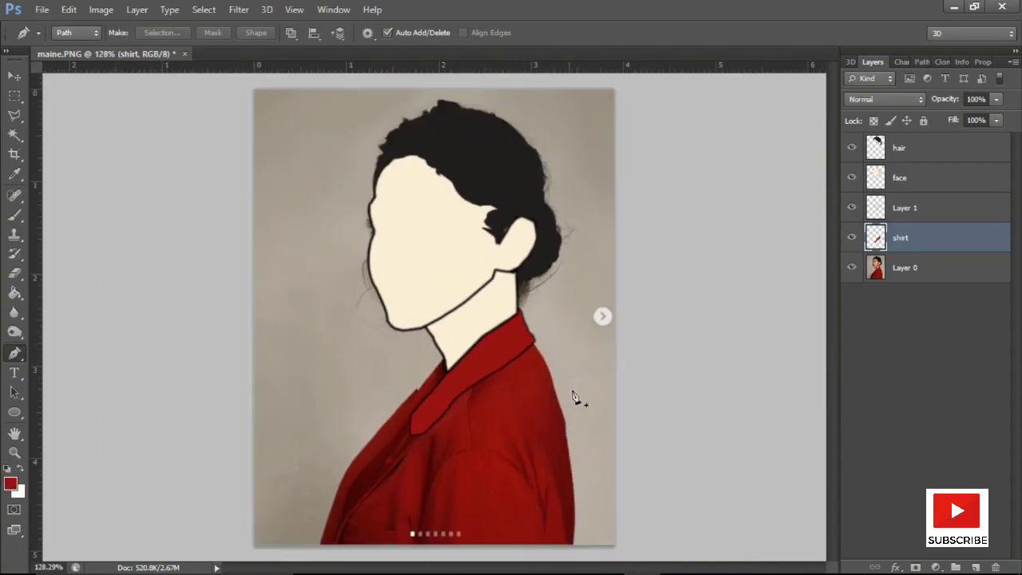
scroll(527, 338, up, 2)
scroll(582, 503, left, 2)
Trace the shirt's bottom edge and left side with curved anchors
scroll(592, 473, down, 1)
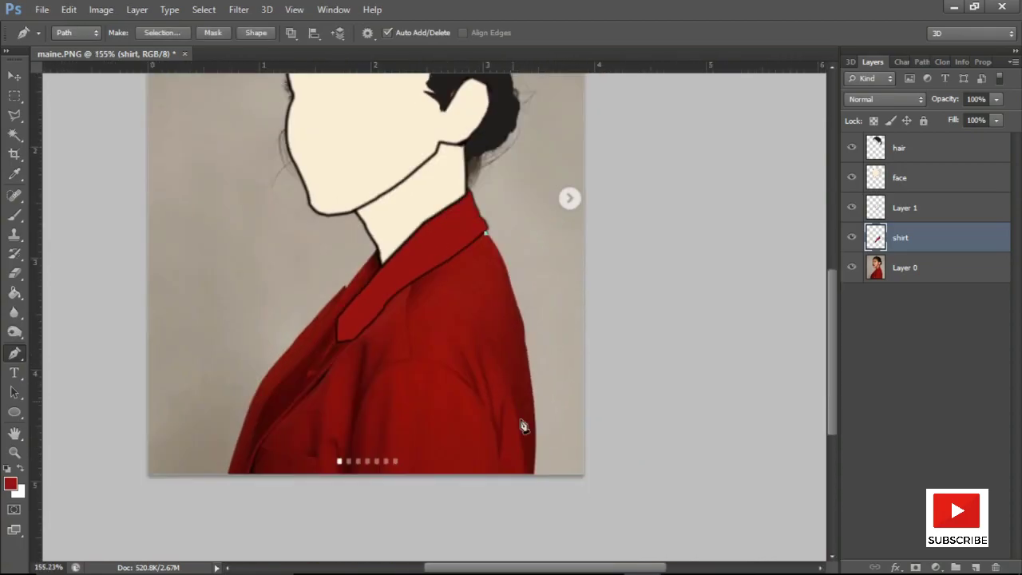
scroll(522, 423, down, 2)
mouse_move(531, 413)
mouse_down()
mouse_move(501, 417)
mouse_move(533, 548)
mouse_move(431, 381)
mouse_up()
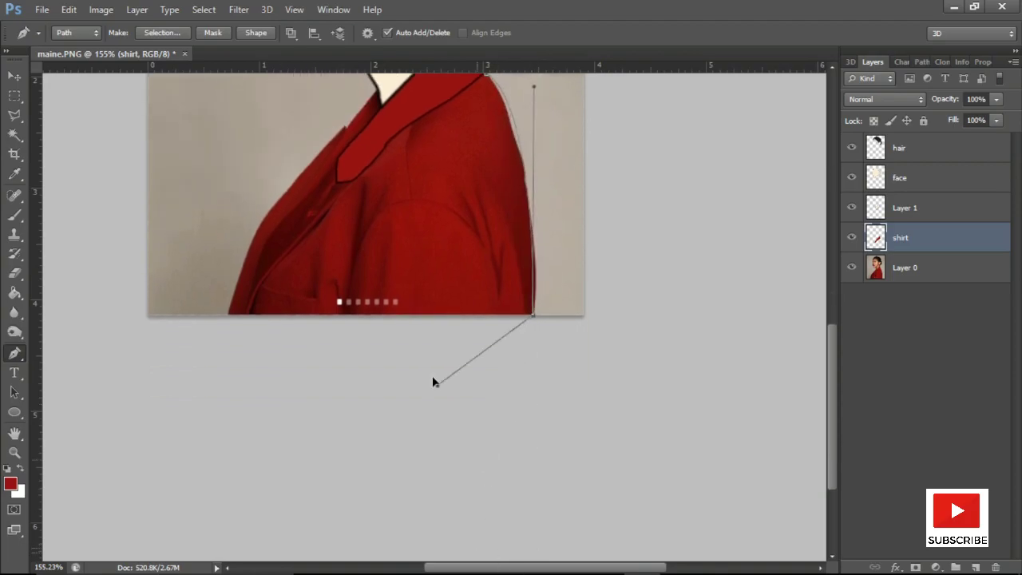
click(227, 323)
drag(226, 323, 309, 409)
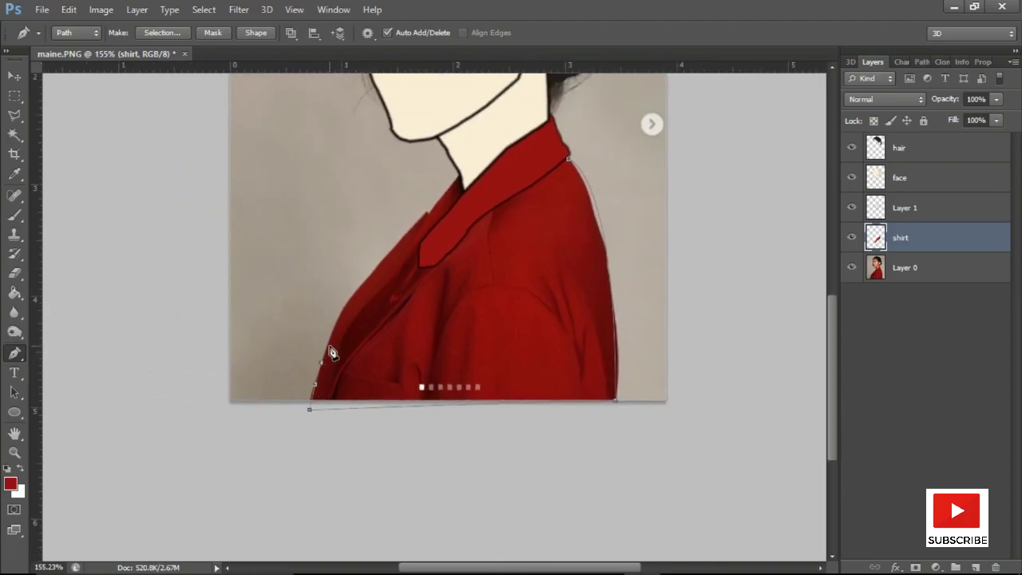
drag(369, 267, 428, 215)
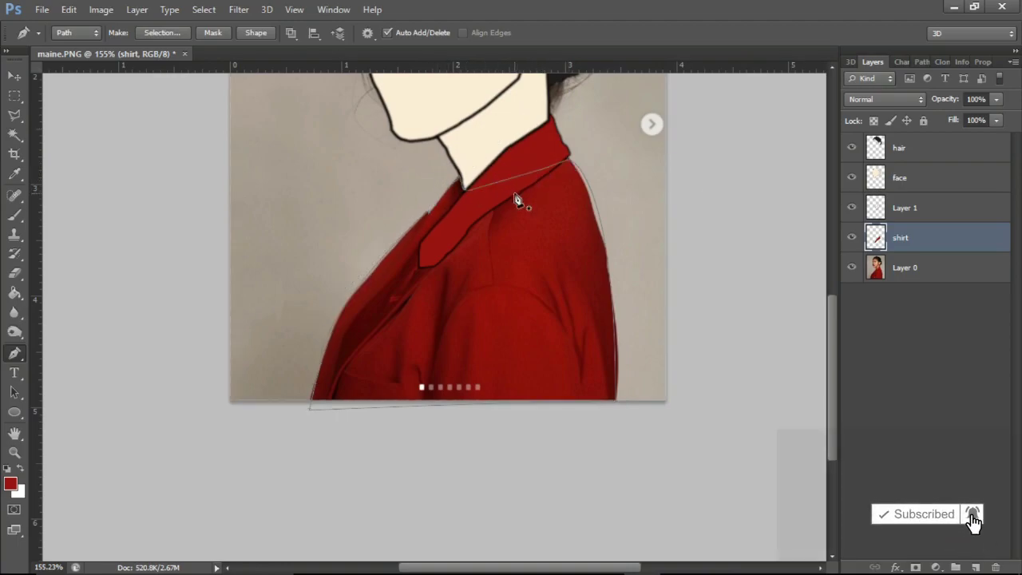
Close the shirt outline at the neckline, fill it red and stroke it black
right_click(514, 200)
click(559, 277)
click(602, 360)
key(d)
right_click(529, 303)
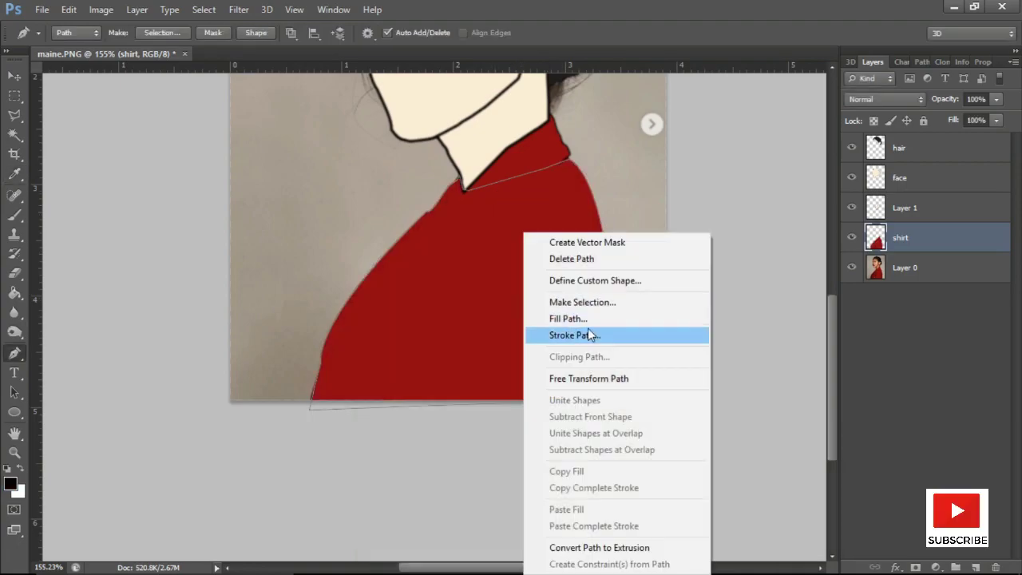
click(590, 334)
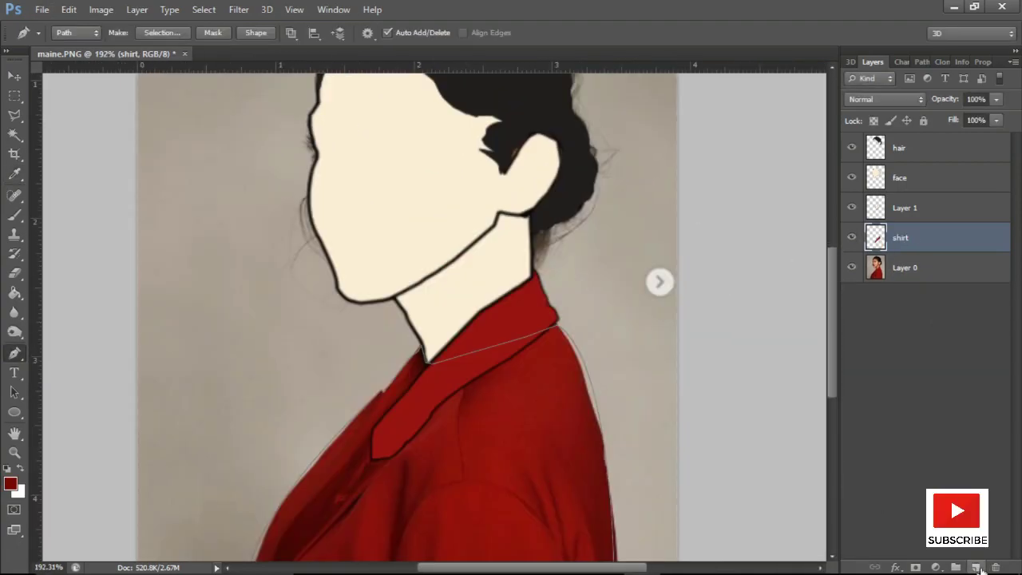
Fill the shirt path red again on a new Layer 2 beneath
ctrl+click(975, 567)
right_click(505, 335)
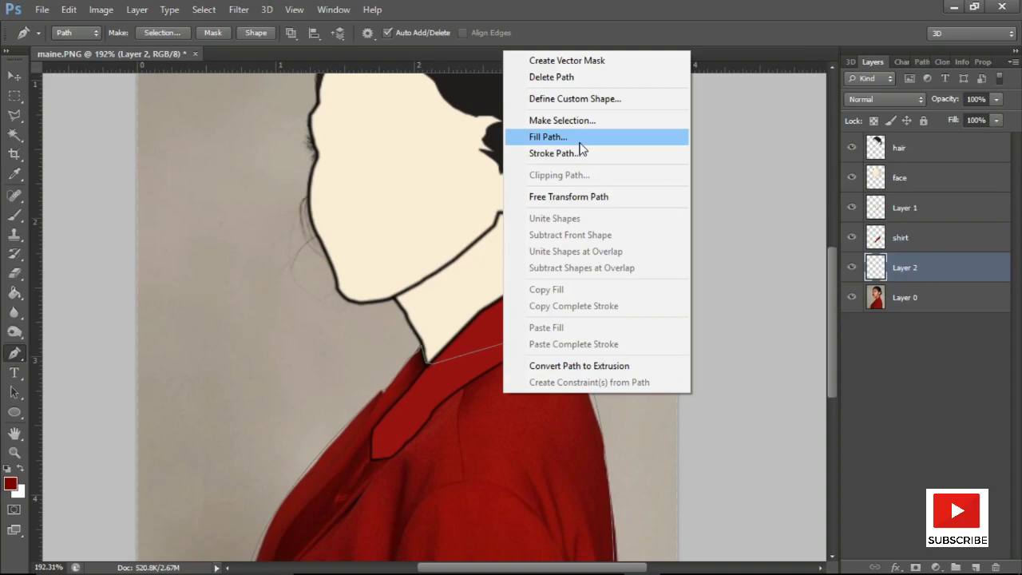
click(579, 137)
key(Return)
key(ctrl+z)
right_click(504, 333)
click(551, 317)
key(Return)
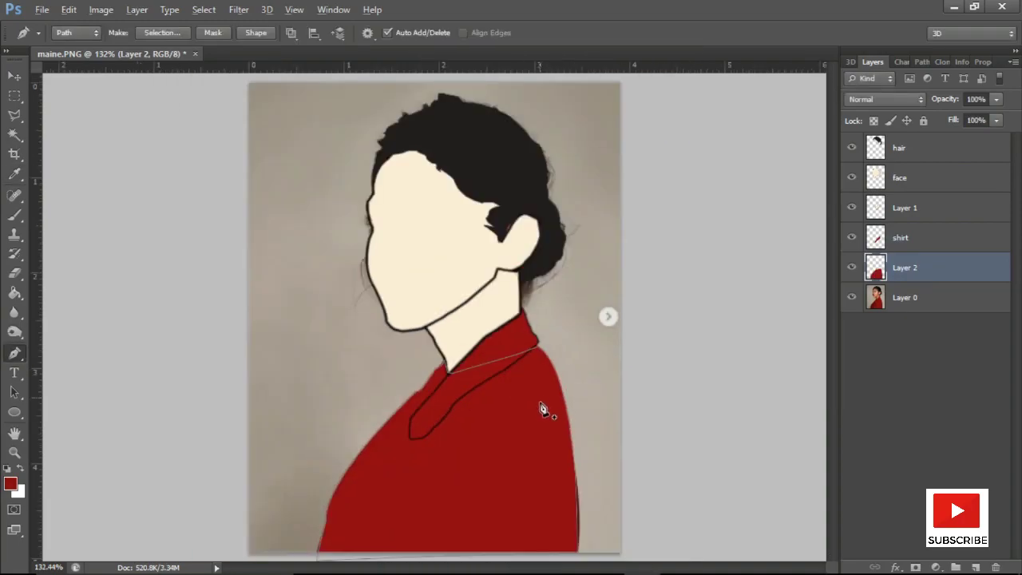
scroll(543, 407, down, 3)
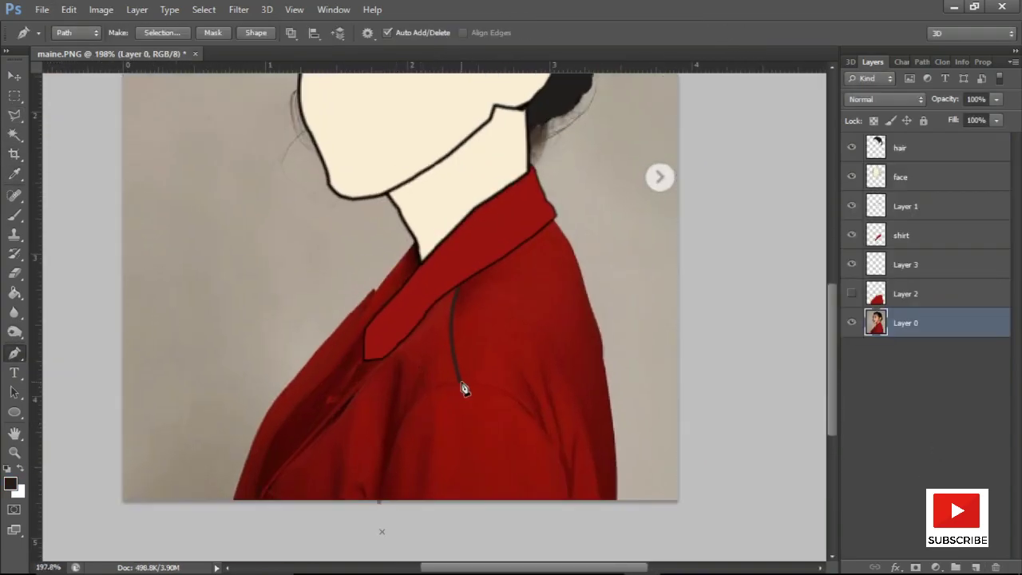
Draw a curved fold line across the shirt to its bottom edge on Layer 3
drag(463, 388, 519, 410)
click(568, 503)
right_click(559, 479)
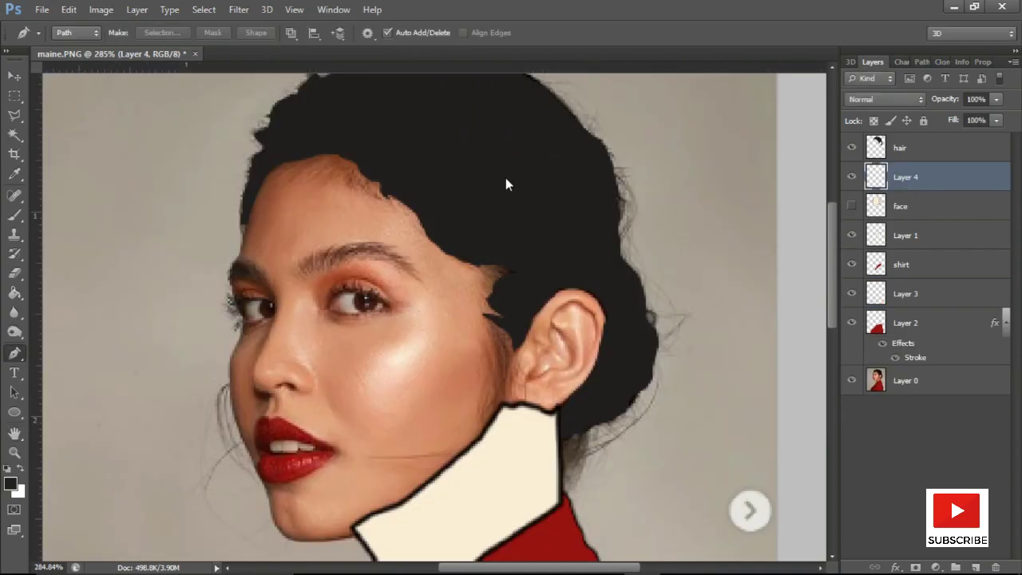
Name the new layer 'nose' and trace the side of the nose around the nostril
double_click(905, 176)
text(nose)
key(Return)
scroll(365, 258, up, 4)
drag(166, 300, 178, 299)
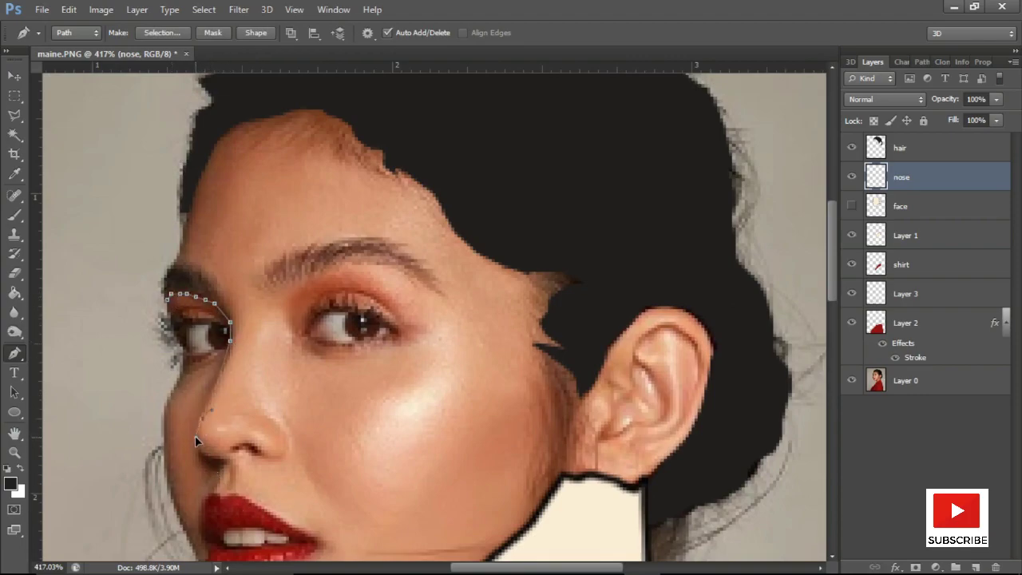
scroll(195, 438, up, 1)
drag(195, 440, 210, 465)
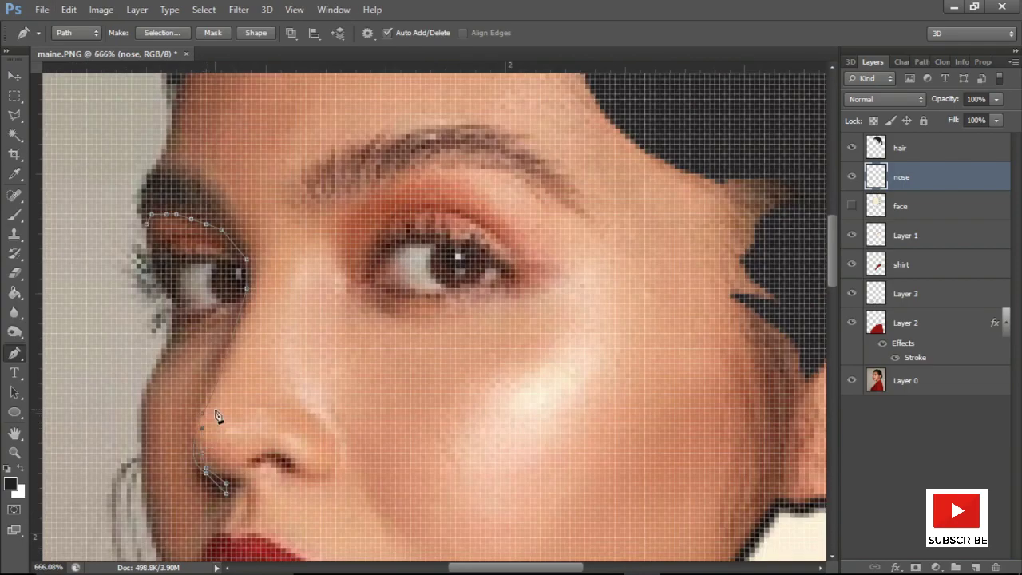
click(212, 407)
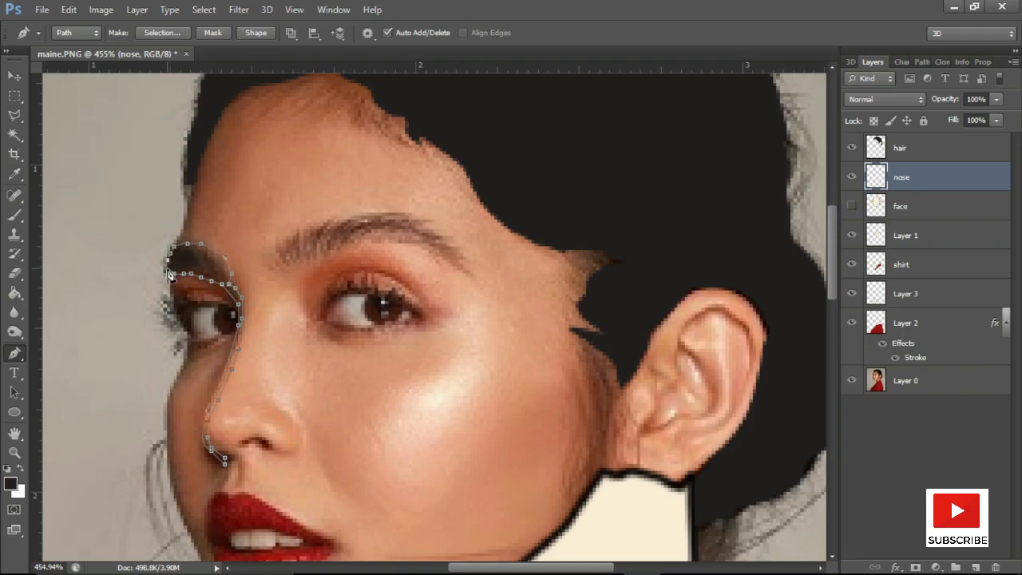
Fill the nose outline and nostril black and stroke the nostril curve black
right_click(217, 275)
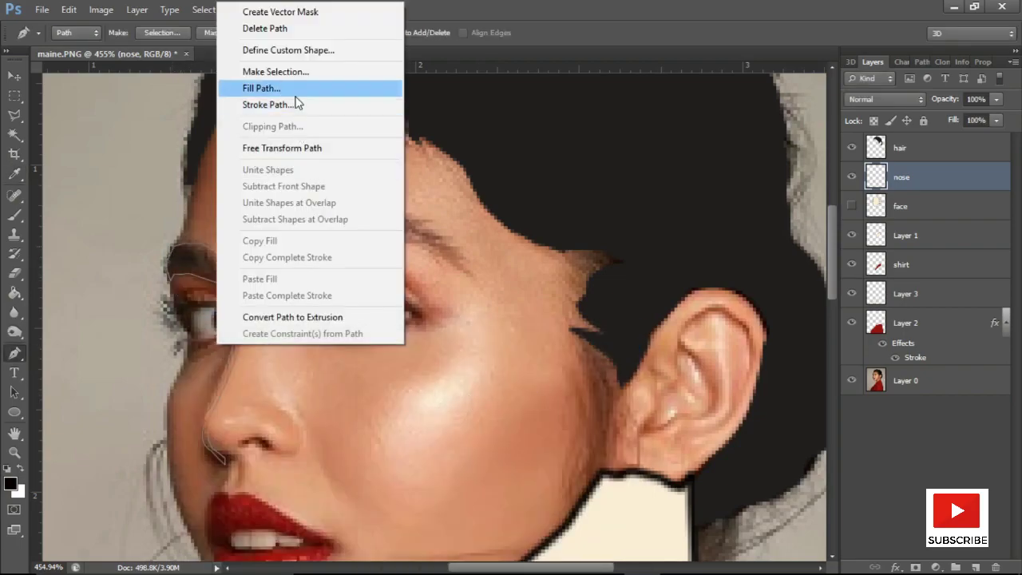
click(294, 94)
scroll(354, 358, down, 2)
scroll(326, 392, up, 2)
scroll(285, 421, up, 1)
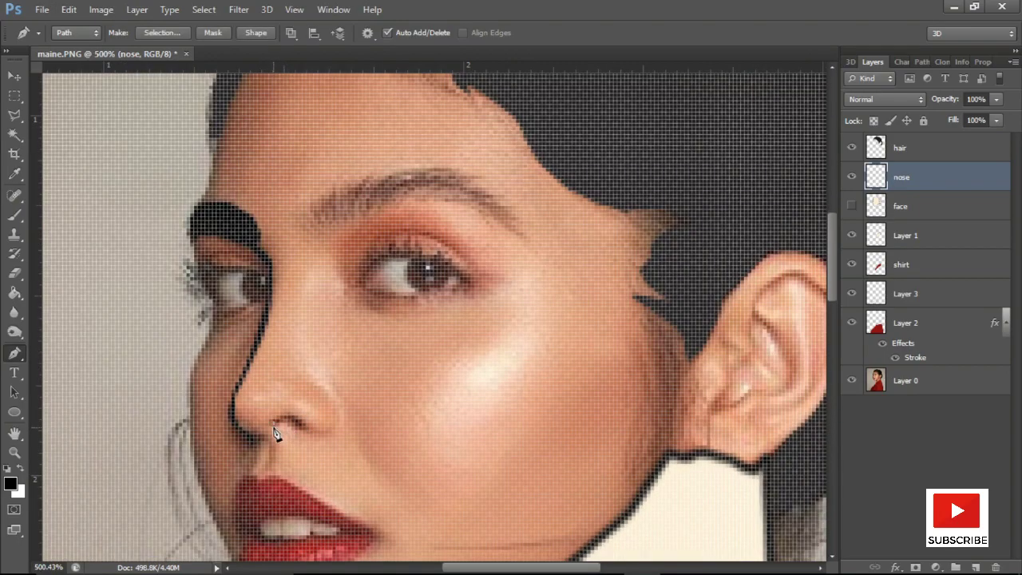
scroll(295, 437, up, 1)
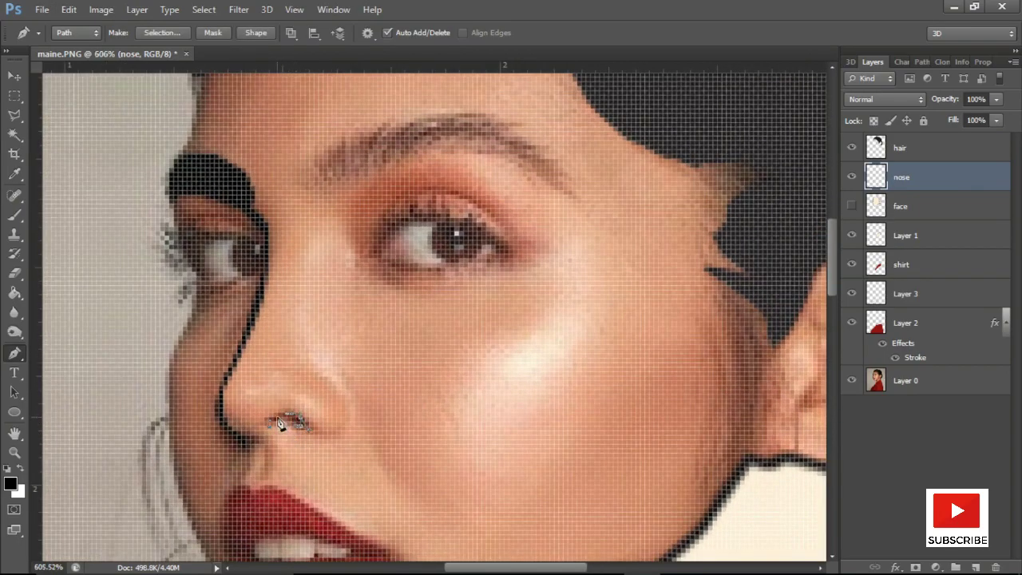
right_click(279, 423)
click(319, 172)
scroll(324, 395, down, 3)
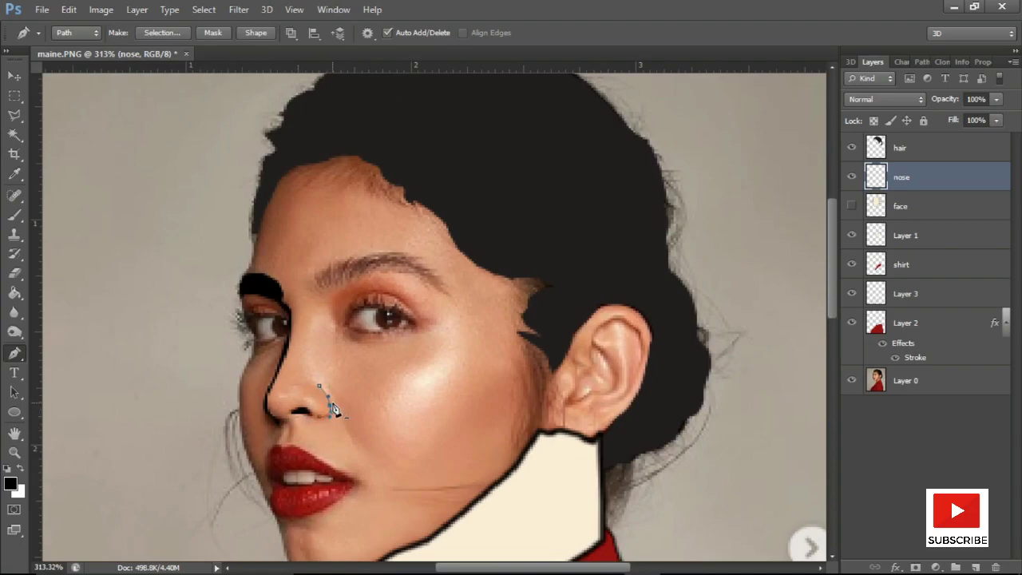
right_click(331, 426)
click(421, 172)
scroll(399, 391, down, 2)
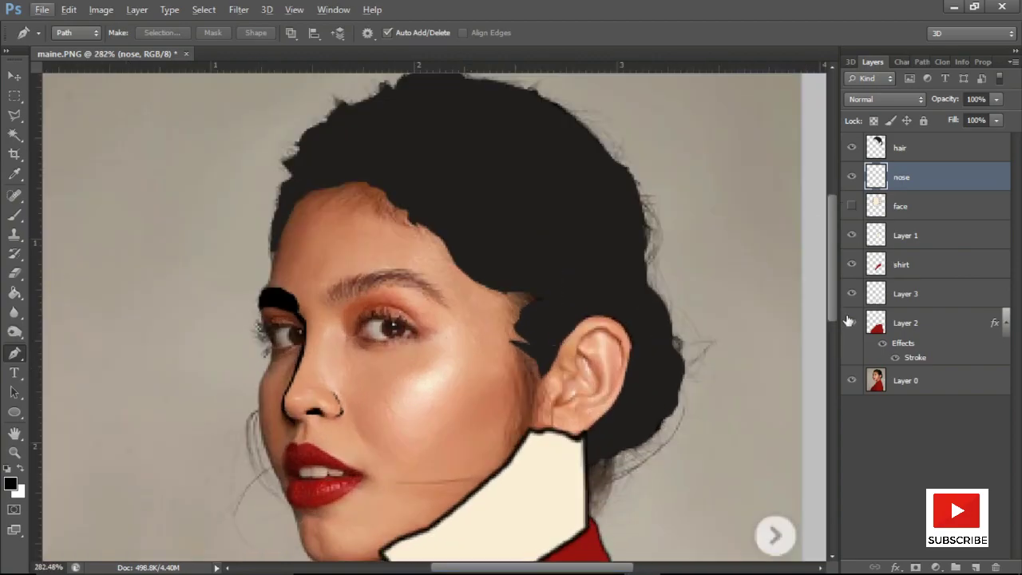
scroll(479, 367, up, 2)
Trace a curve around the nose tip, stroke it black, and hide the flat face
click(851, 206)
click(332, 391)
drag(348, 411, 353, 405)
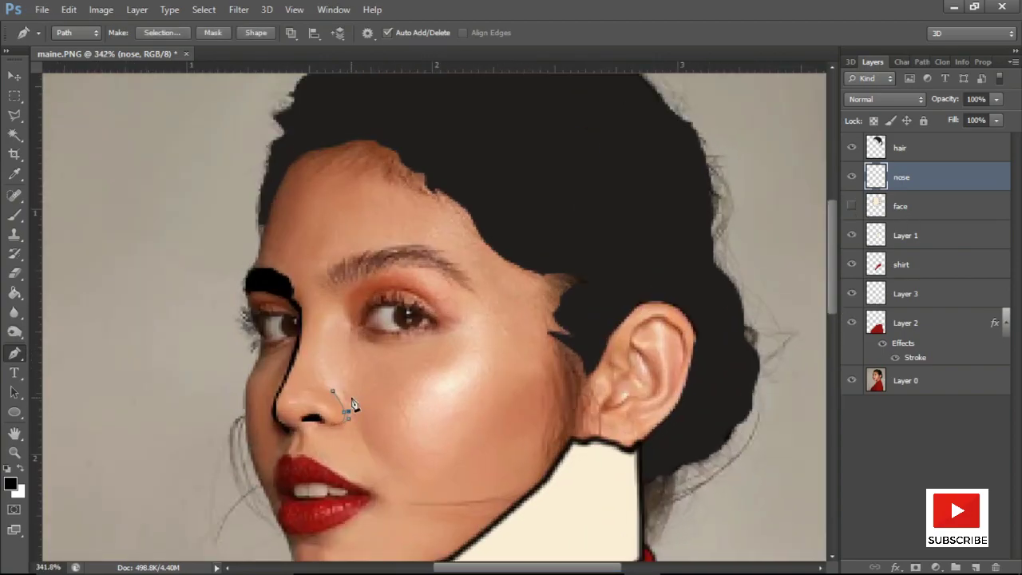
right_click(335, 397)
click(441, 158)
click(851, 206)
scroll(448, 365, down, 2)
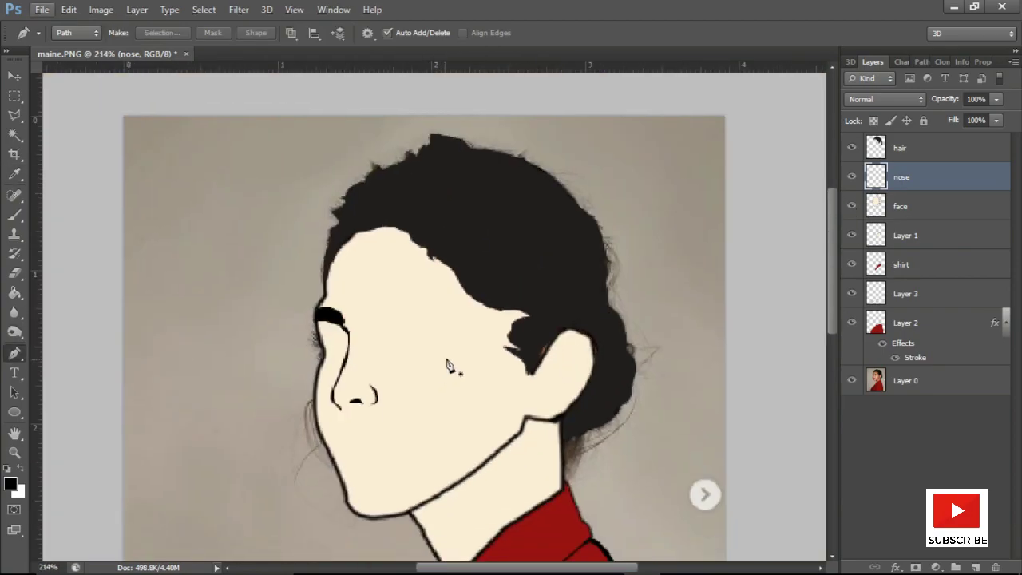
scroll(407, 221, up, 1)
click(851, 206)
scroll(427, 365, up, 2)
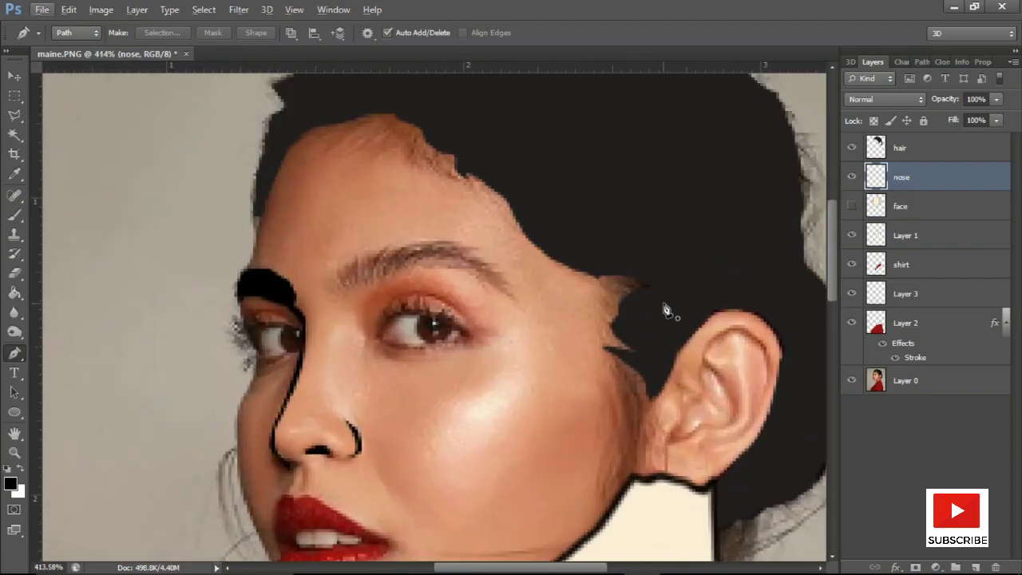
click(974, 567)
Name the new layer 'kilay' and fill a traced eyebrow shape with solid black
double_click(904, 177)
text(kilay)
key(Return)
scroll(285, 314, up, 2)
click(315, 264)
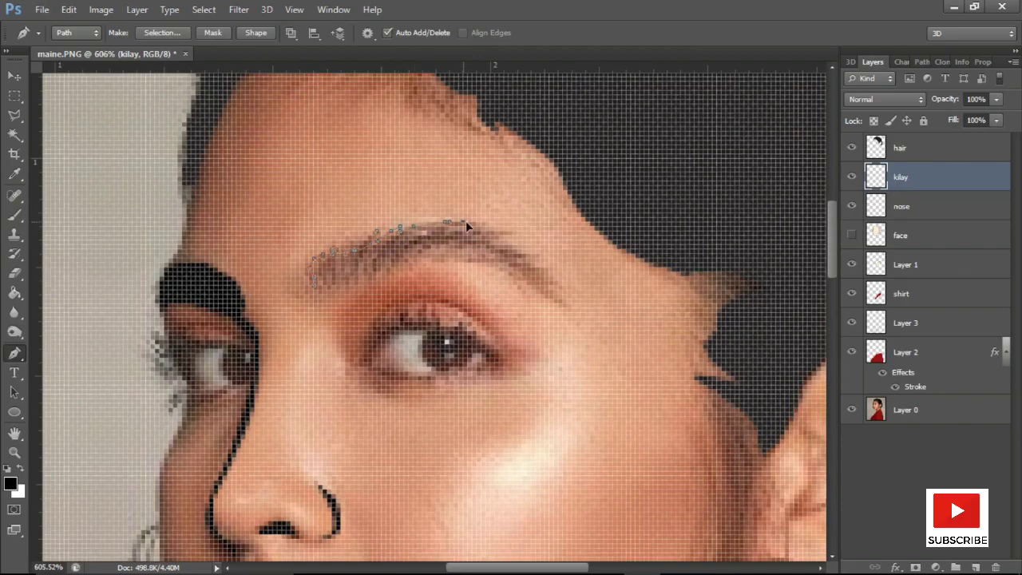
click(514, 230)
click(545, 270)
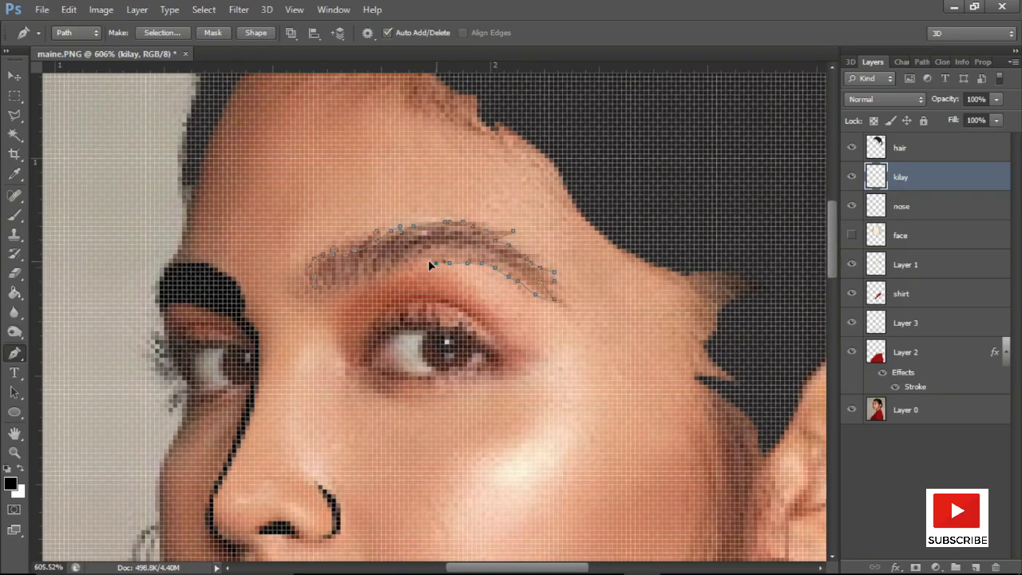
right_click(372, 271)
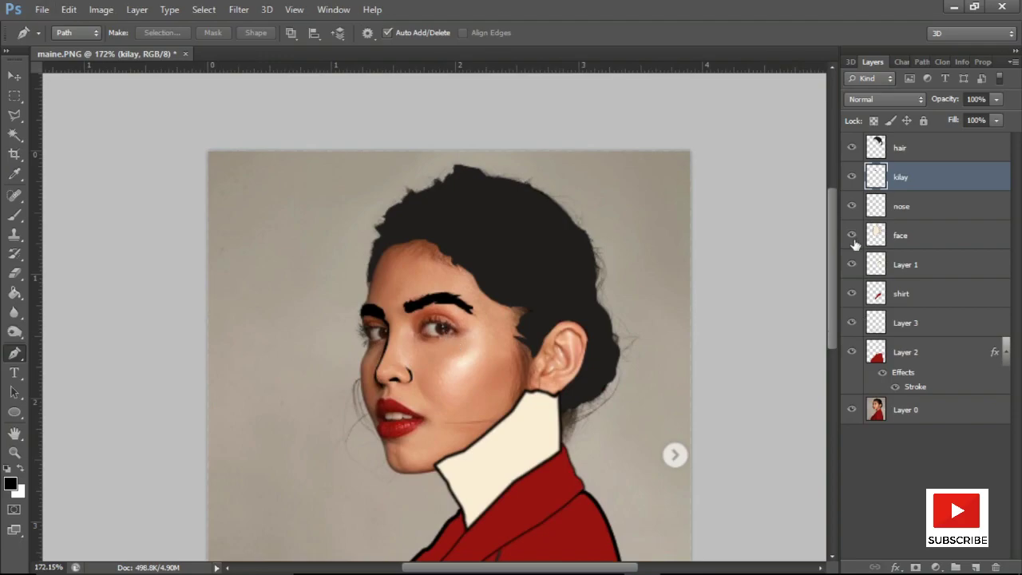
Hide the flat face layer and add a new layer for the eyes
click(851, 235)
scroll(501, 355, up, 1)
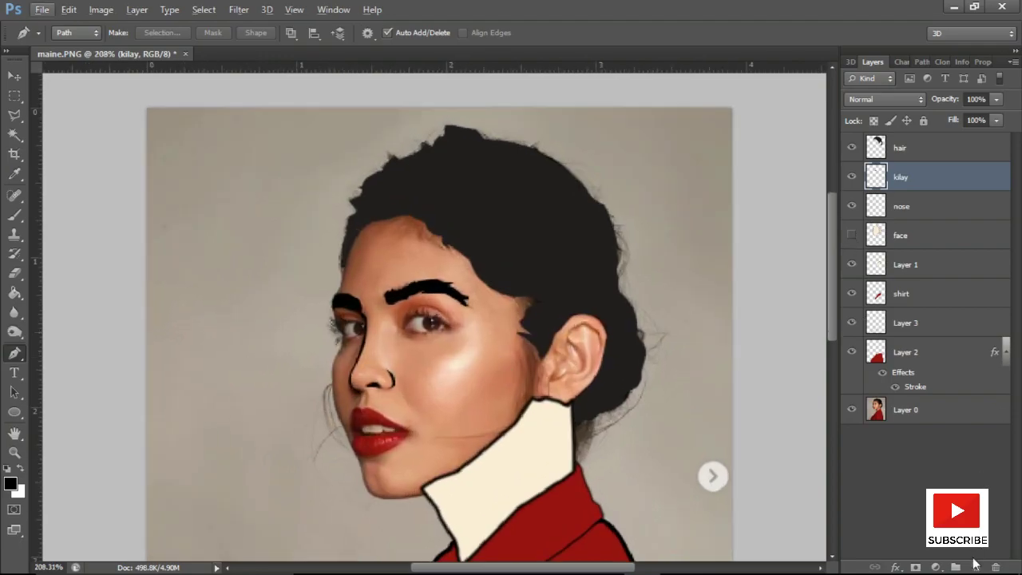
click(975, 567)
double_click(906, 177)
text(eyes)
Name the layer 'eyes' and stroke the traced upper eyelid path in black
key(Return)
scroll(600, 383, up, 2)
scroll(335, 420, up, 3)
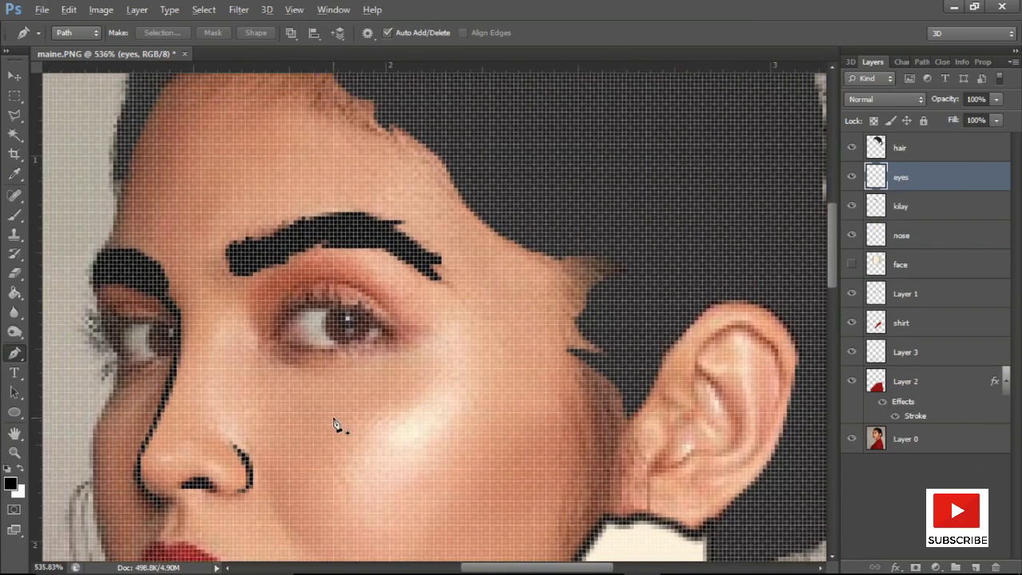
scroll(244, 296, up, 2)
click(240, 289)
click(421, 289)
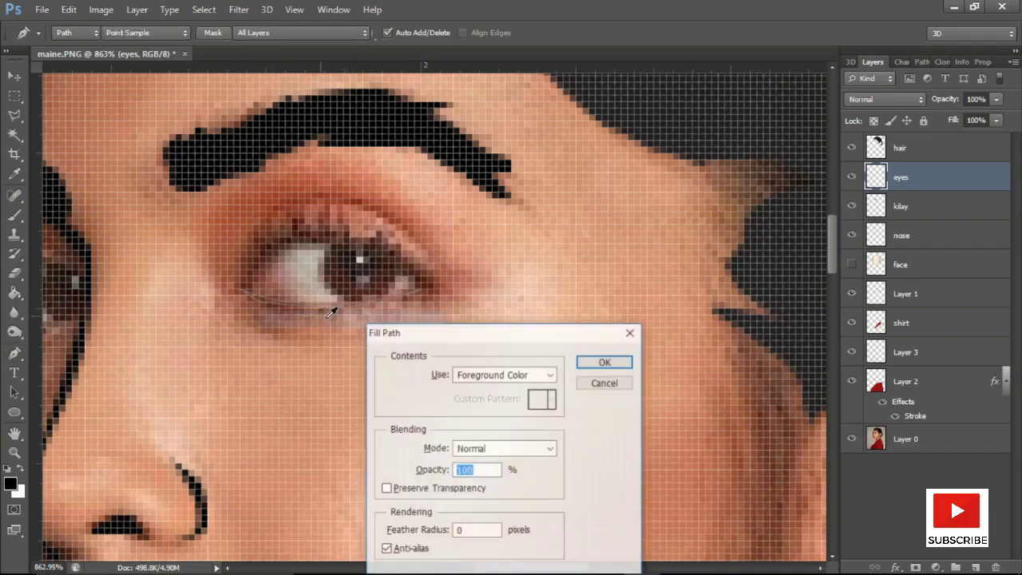
scroll(354, 320, up, 2)
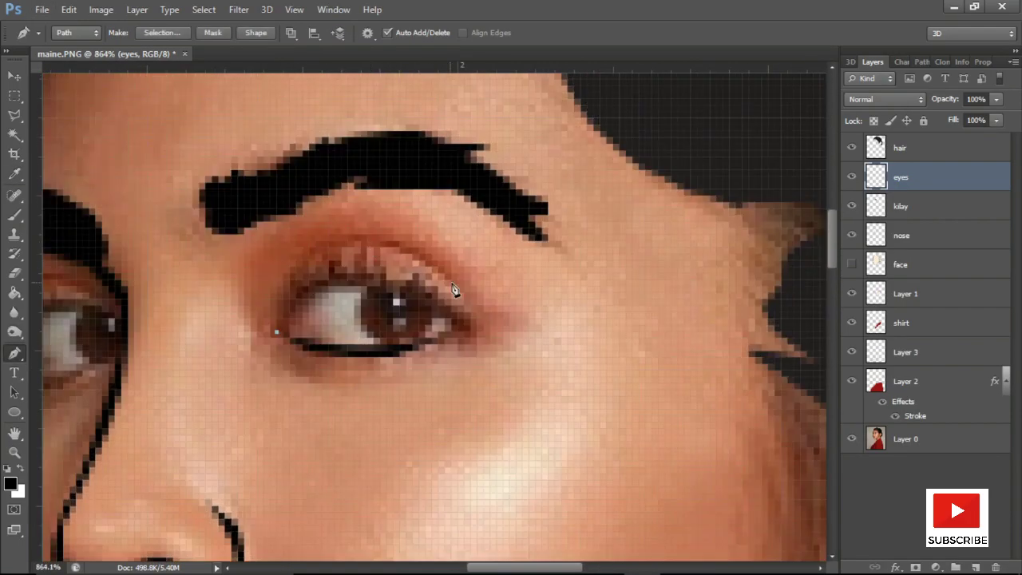
drag(453, 289, 598, 391)
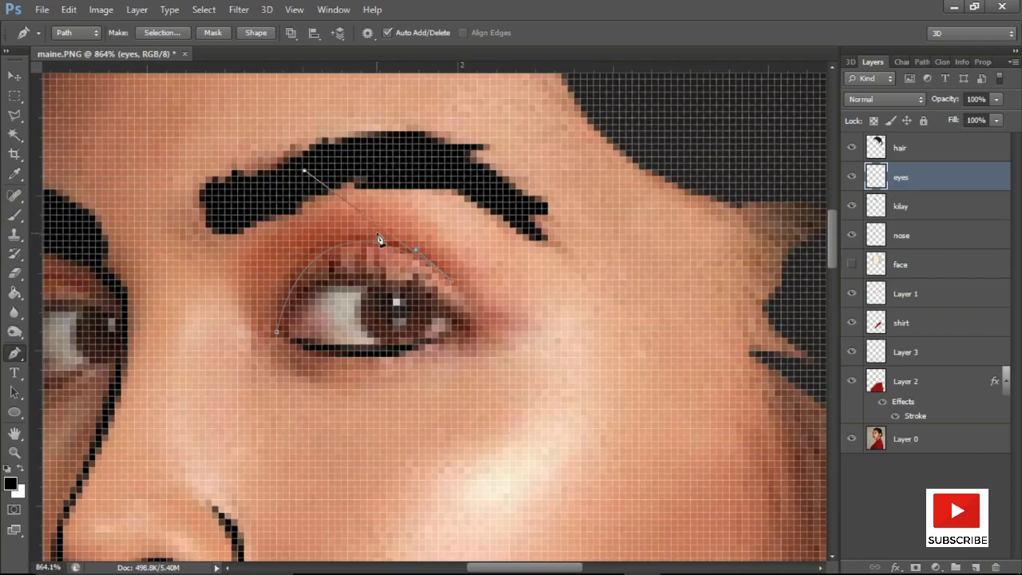
right_click(287, 300)
click(335, 384)
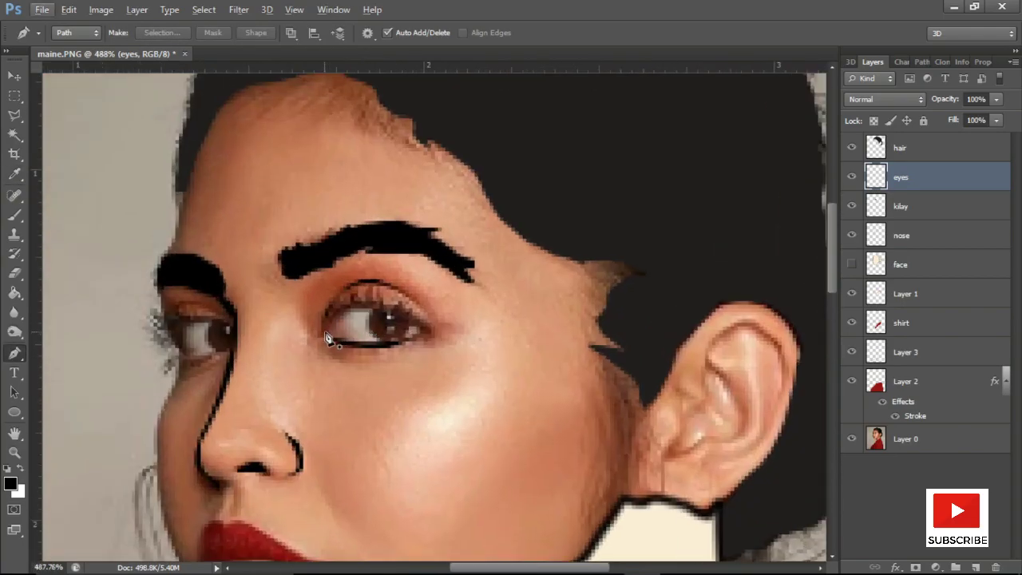
Trace a second path along the eye and stroke it in black
click(324, 329)
mouse_move(423, 328)
mouse_down()
mouse_move(461, 374)
mouse_move(510, 382)
mouse_up()
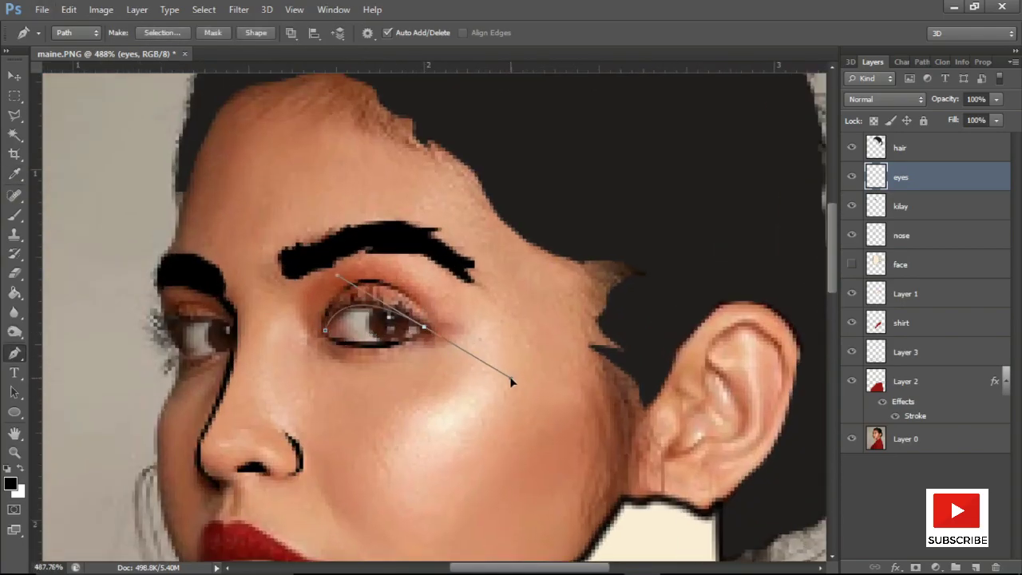
right_click(335, 319)
click(383, 335)
scroll(416, 316, down, 1)
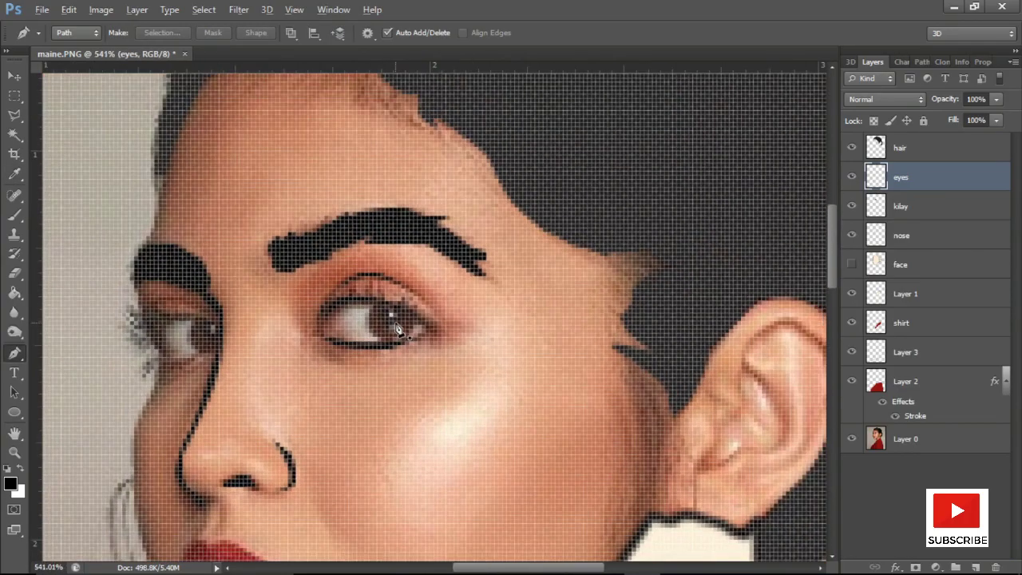
right_click(418, 316)
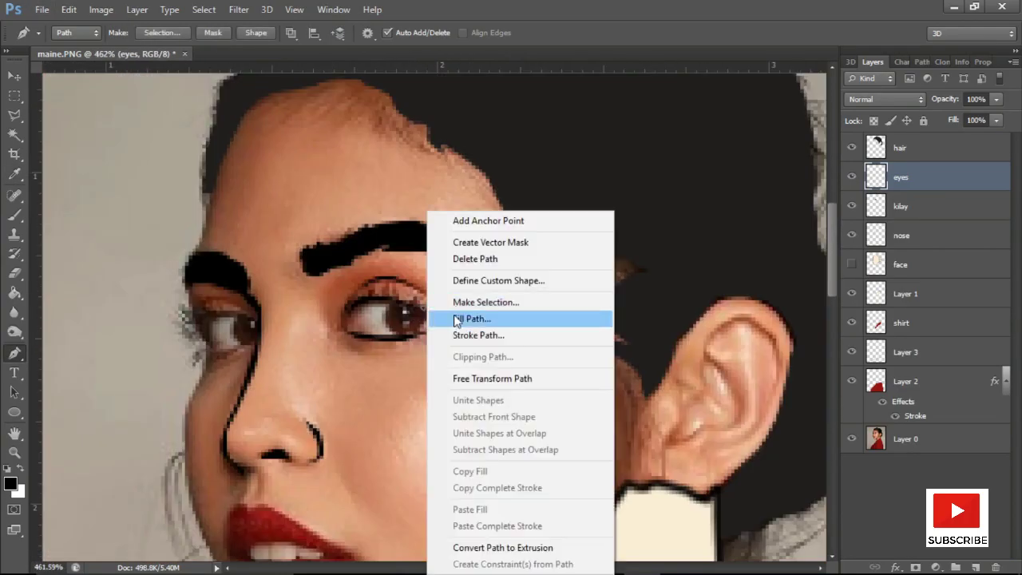
click(434, 317)
scroll(418, 342, up, 2)
scroll(419, 341, down, 3)
scroll(401, 303, up, 2)
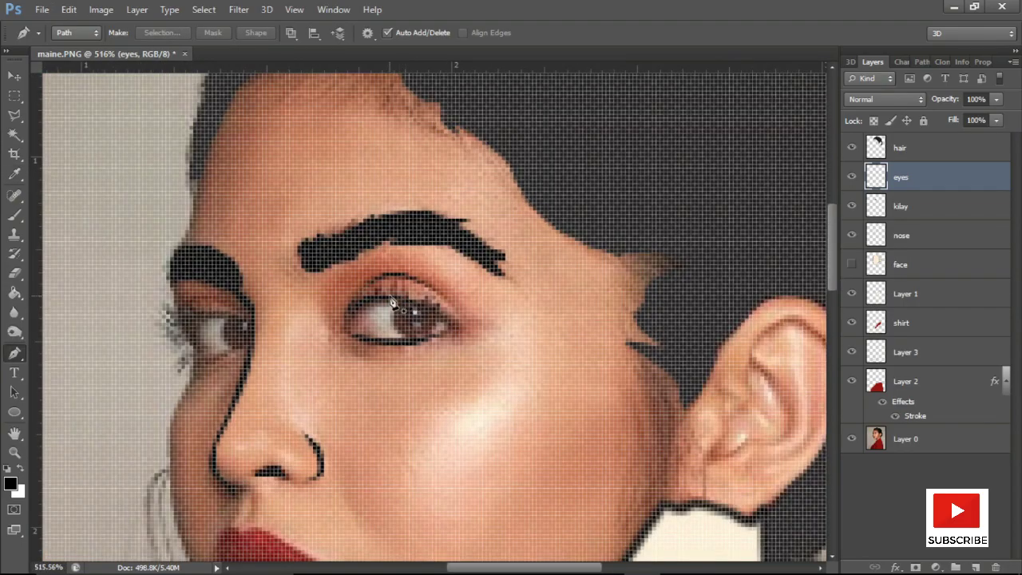
Add an anchor at the eye corner and show the cream face fill to check the outlines
click(391, 301)
scroll(395, 304, up, 1)
right_click(395, 304)
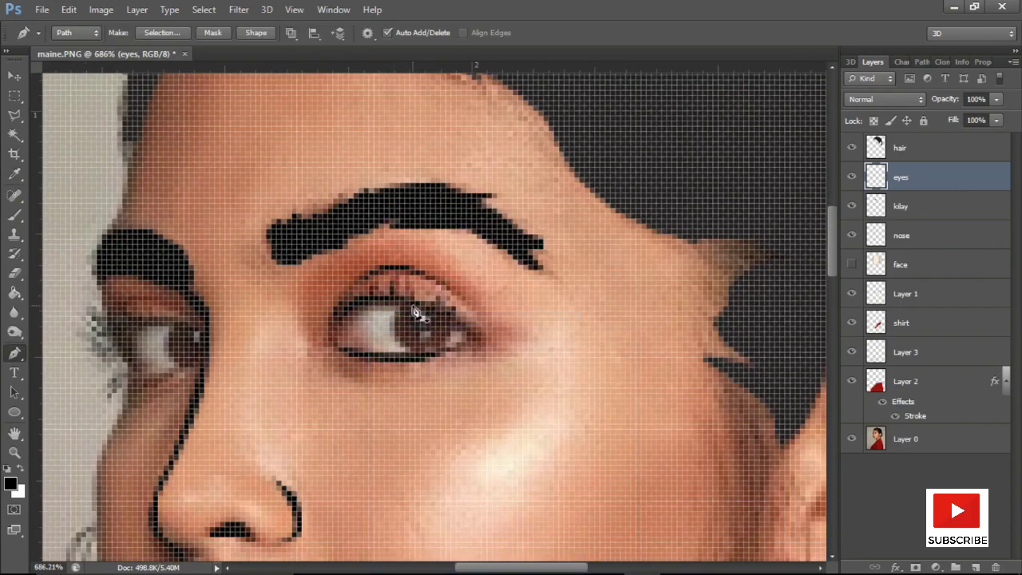
click(851, 264)
scroll(524, 401, down, 2)
scroll(524, 400, down, 2)
scroll(495, 375, up, 3)
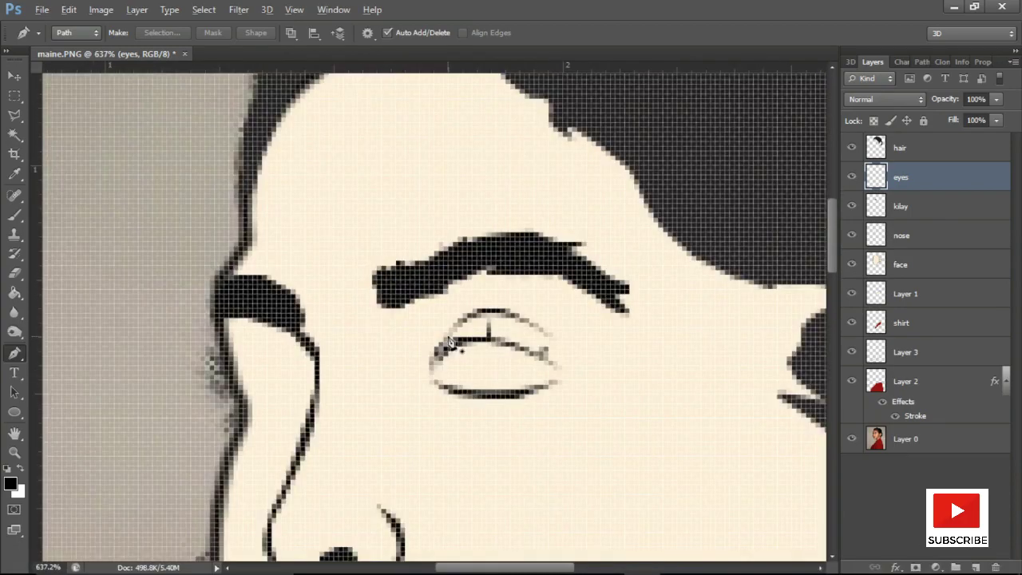
scroll(514, 353, up, 3)
Stroke another lid path in black, delete an unwanted path, and hide the face fill
click(374, 318)
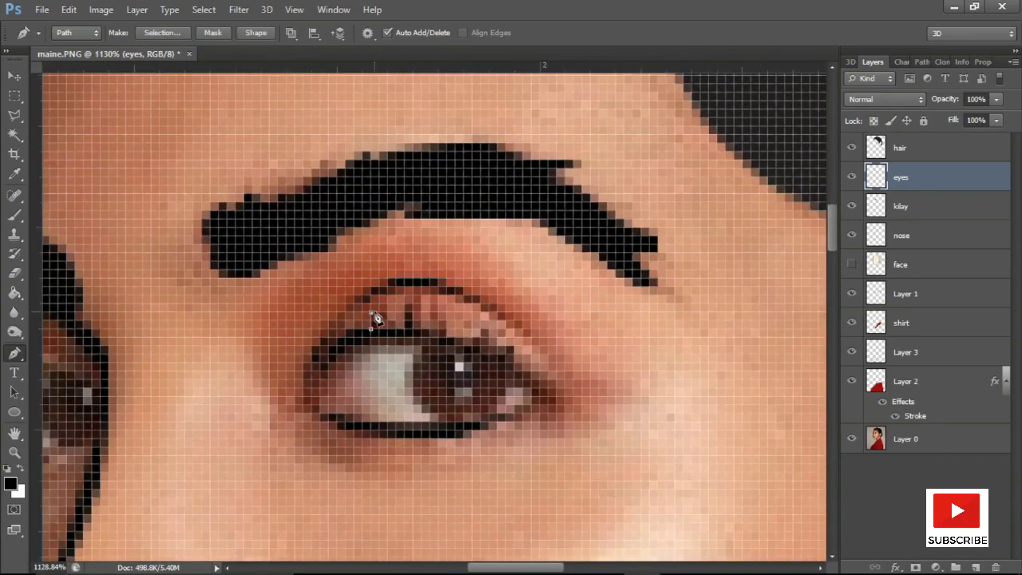
right_click(378, 333)
click(415, 258)
click(438, 336)
right_click(441, 344)
click(510, 255)
scroll(694, 383, down, 1)
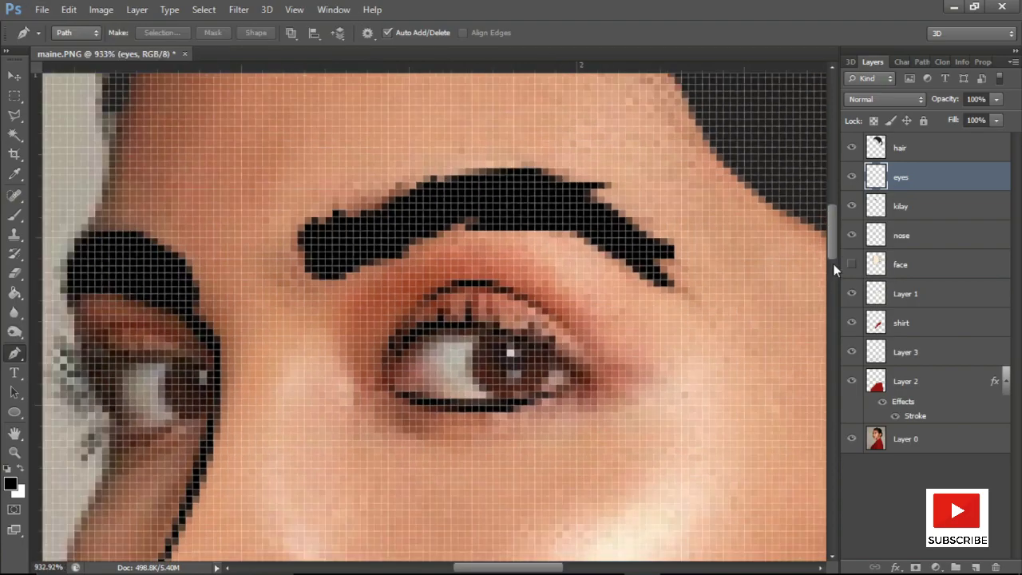
click(850, 265)
scroll(686, 313, down, 5)
click(851, 265)
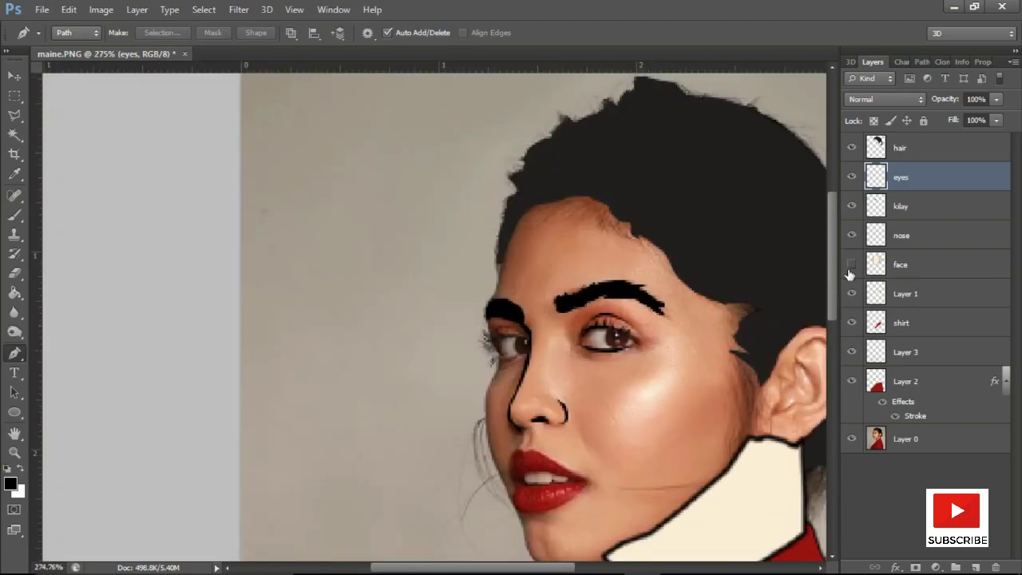
Add a layer named 'eyewhite' and fill the traced right eye with white
ctrl+click(975, 568)
text(white)
key(Return)
scroll(751, 333, up, 3)
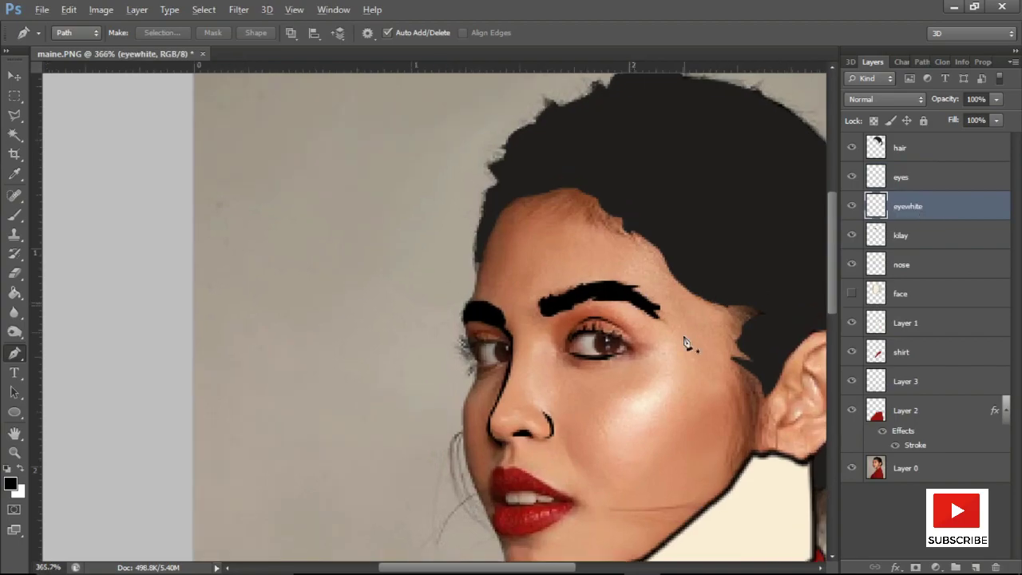
click(515, 323)
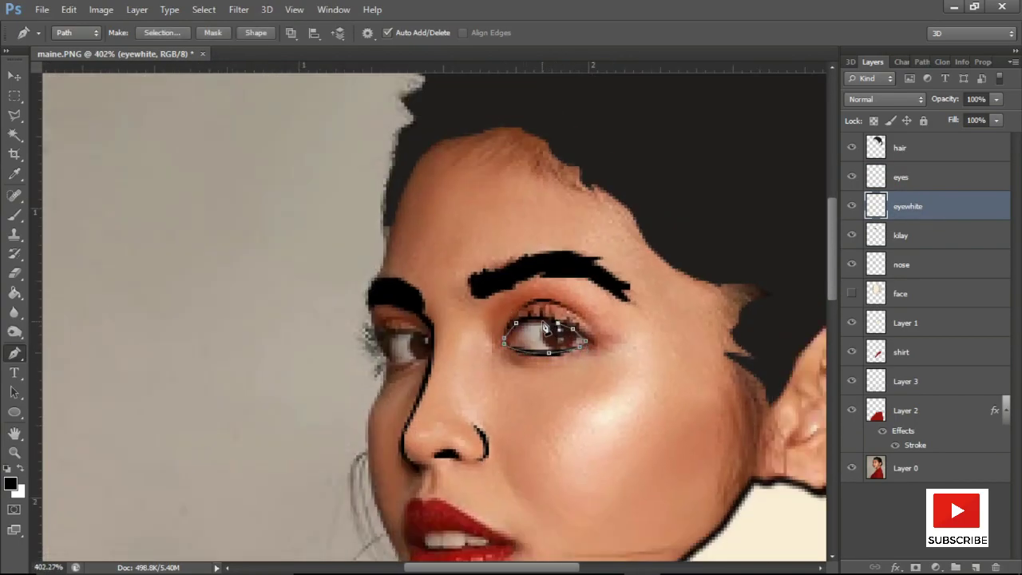
click(21, 467)
right_click(546, 339)
click(628, 319)
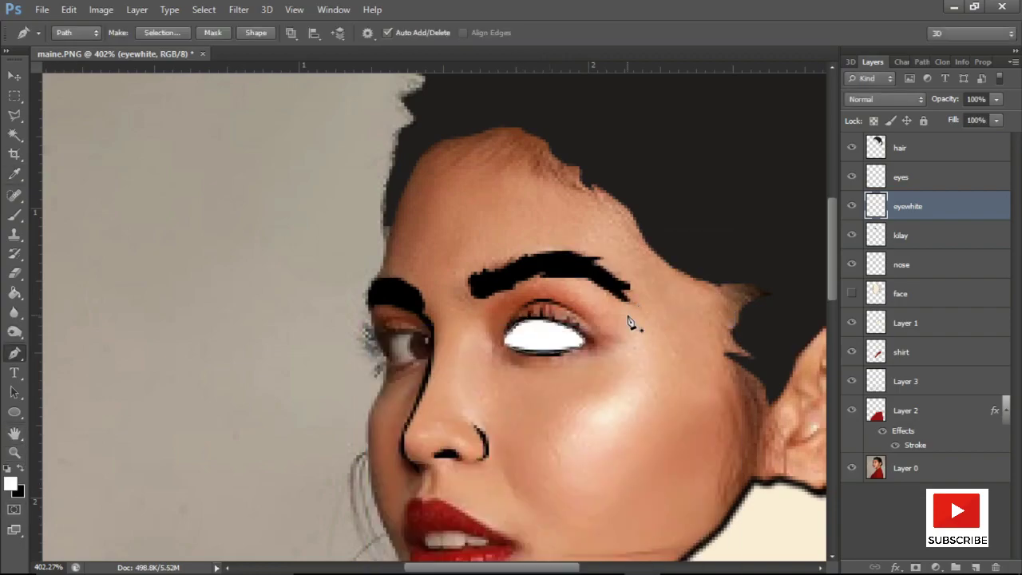
Toggle the face fill to check the white eye, then select the eyes layer
scroll(401, 388, down, 2)
click(851, 293)
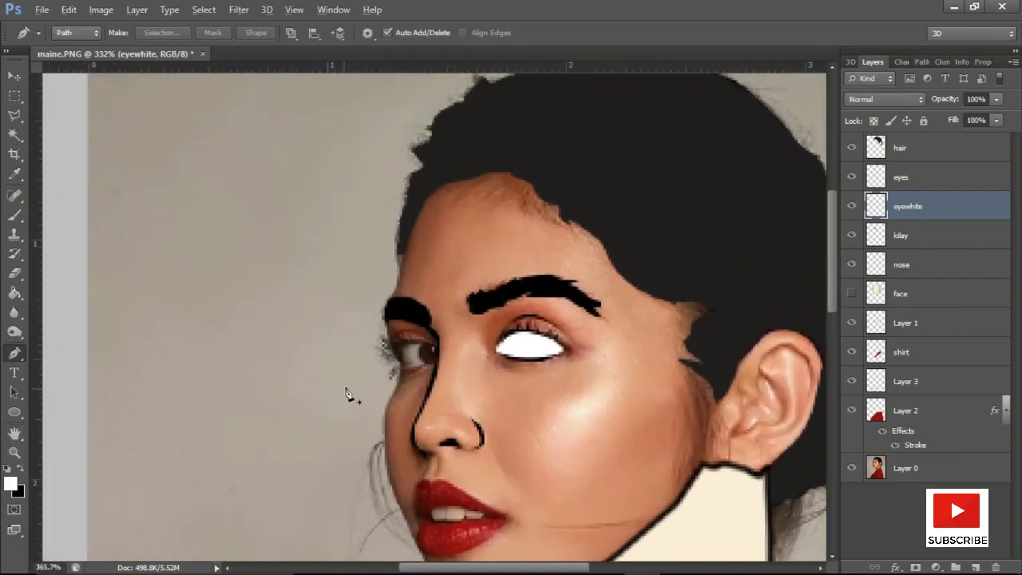
scroll(347, 394, up, 2)
click(933, 177)
scroll(526, 305, up, 2)
scroll(525, 305, down, 1)
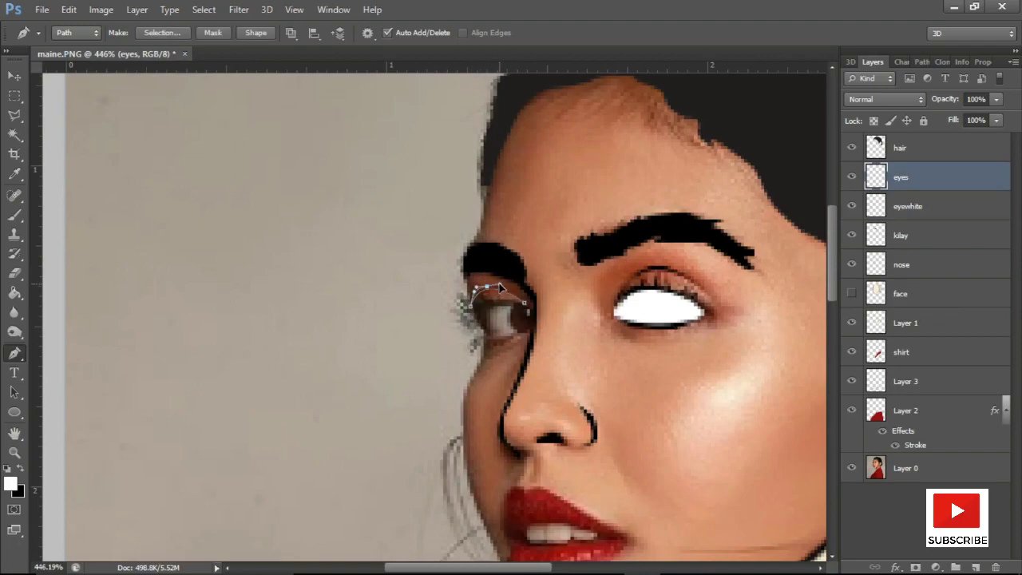
Switch back to black and stroke a path at the left eye's corner in black
key(x)
right_click(469, 334)
click(529, 302)
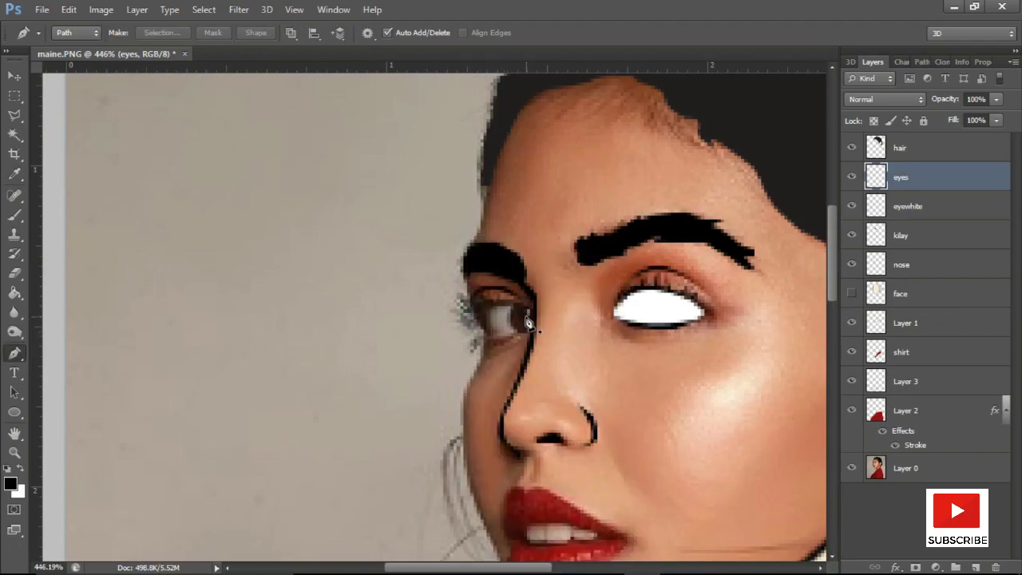
click(527, 308)
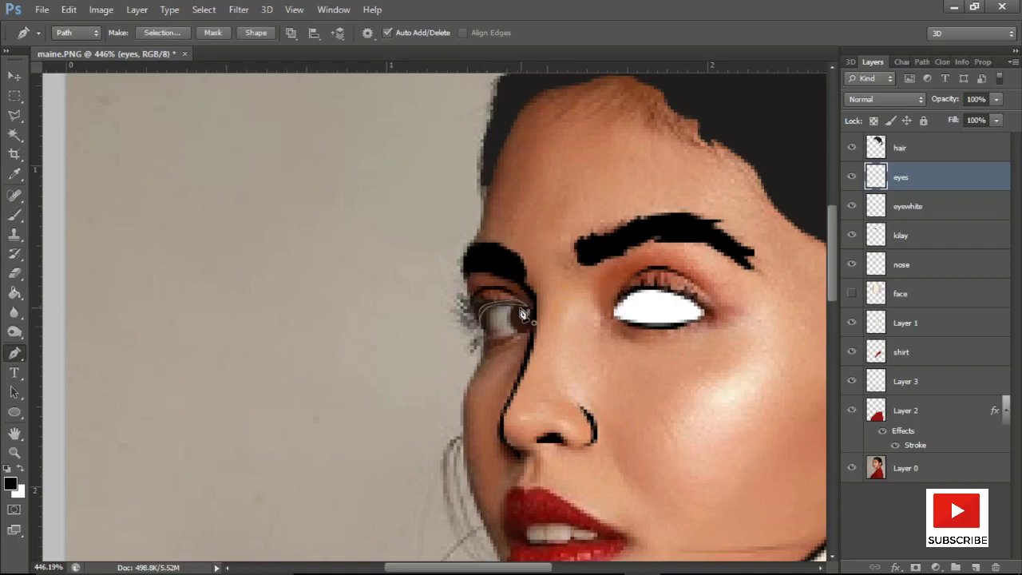
right_click(484, 334)
click(483, 333)
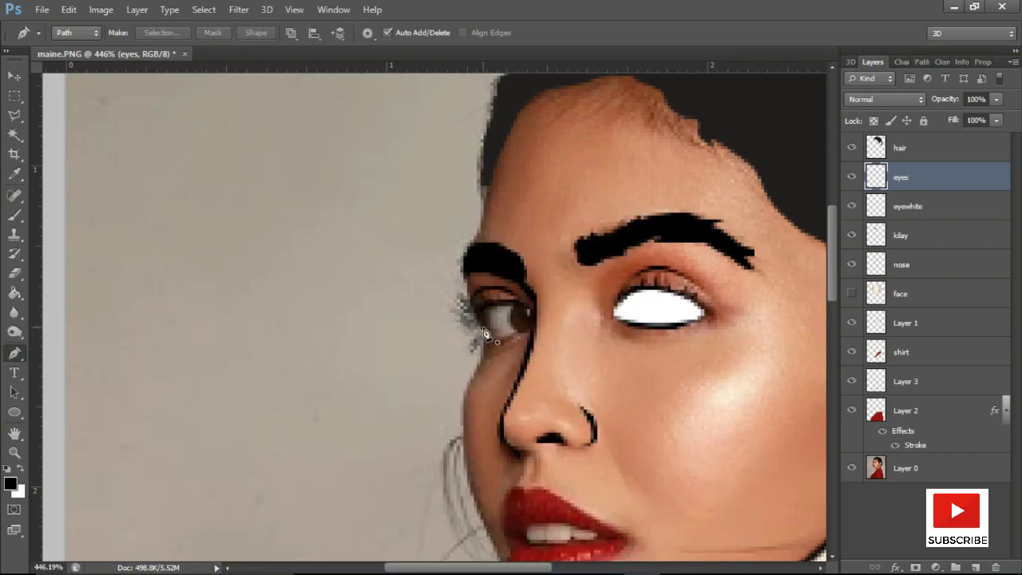
Trace another left-eye lid path, toggling the cream face fill to check it
click(477, 320)
scroll(482, 324, down, 2)
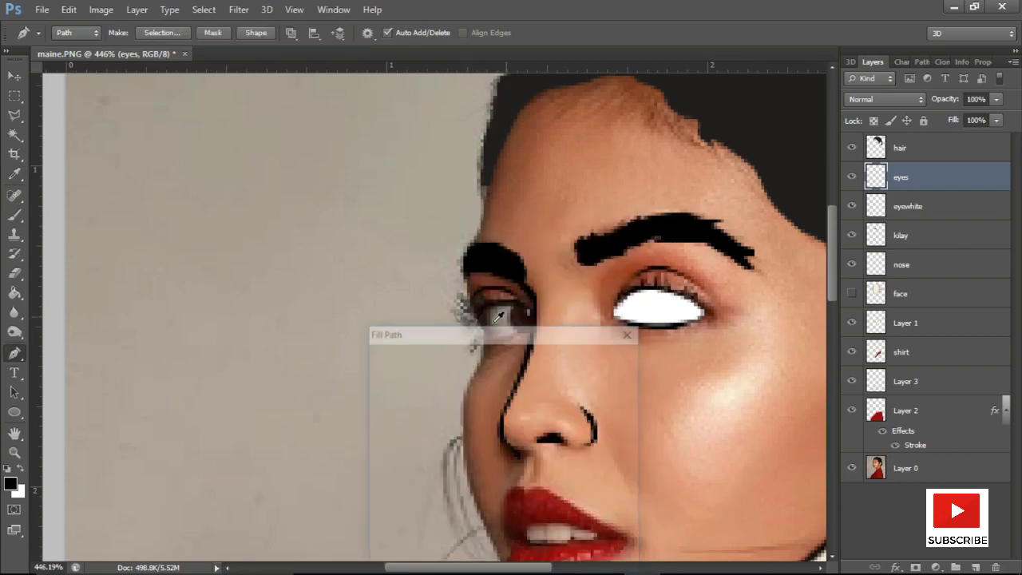
click(851, 293)
scroll(519, 357, up, 2)
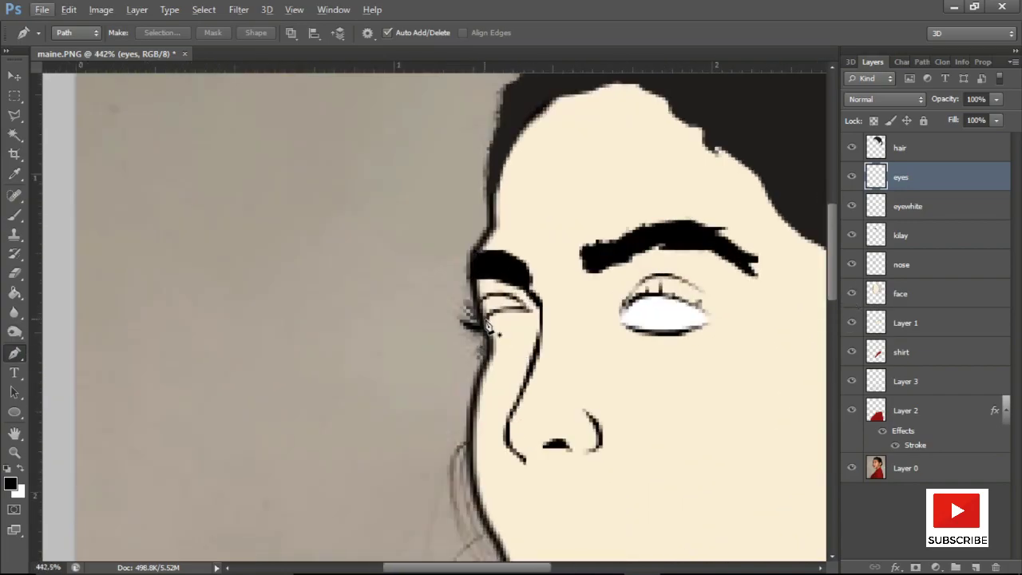
click(472, 317)
right_click(489, 327)
click(487, 317)
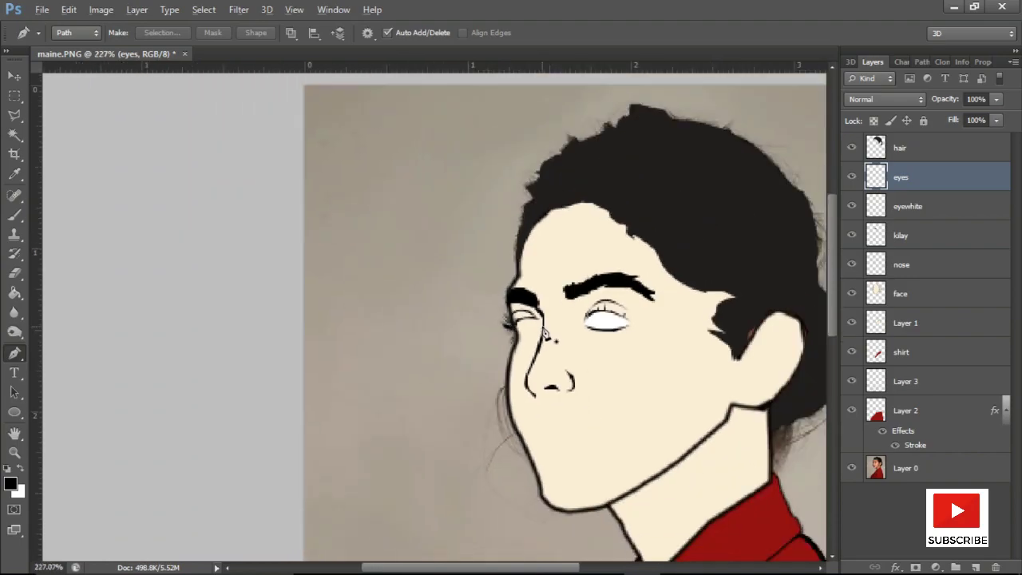
scroll(519, 331, down, 2)
scroll(528, 334, down, 2)
scroll(342, 390, up, 2)
scroll(804, 318, up, 2)
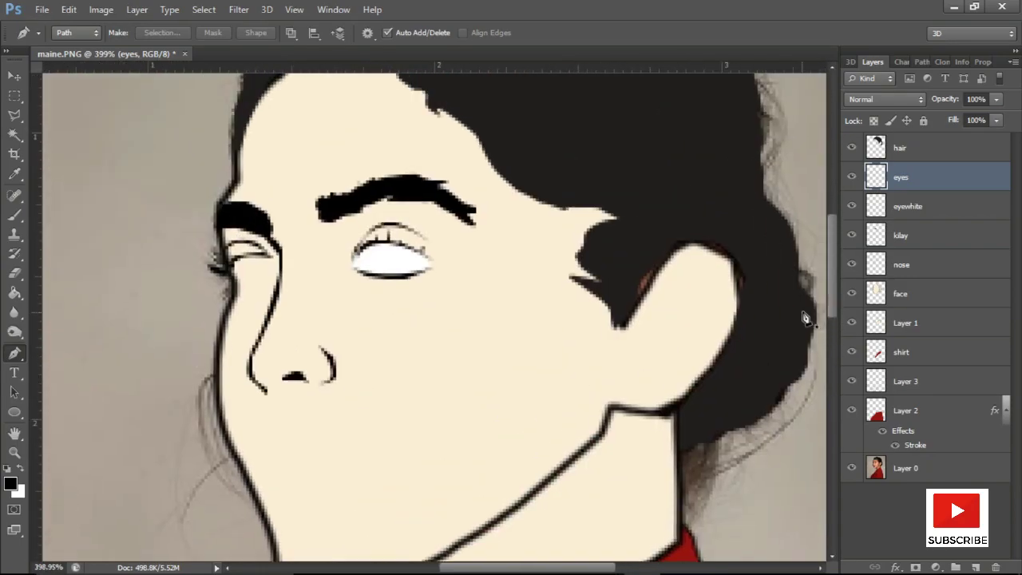
click(851, 293)
Finish the left eye's lower-lid path and deselect it
scroll(260, 299, up, 1)
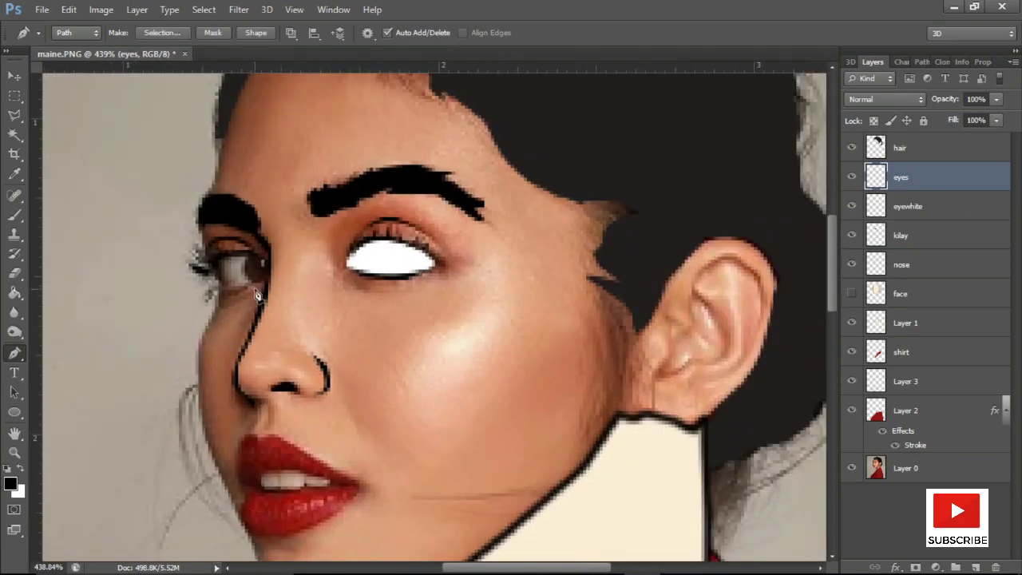
scroll(224, 298, up, 1)
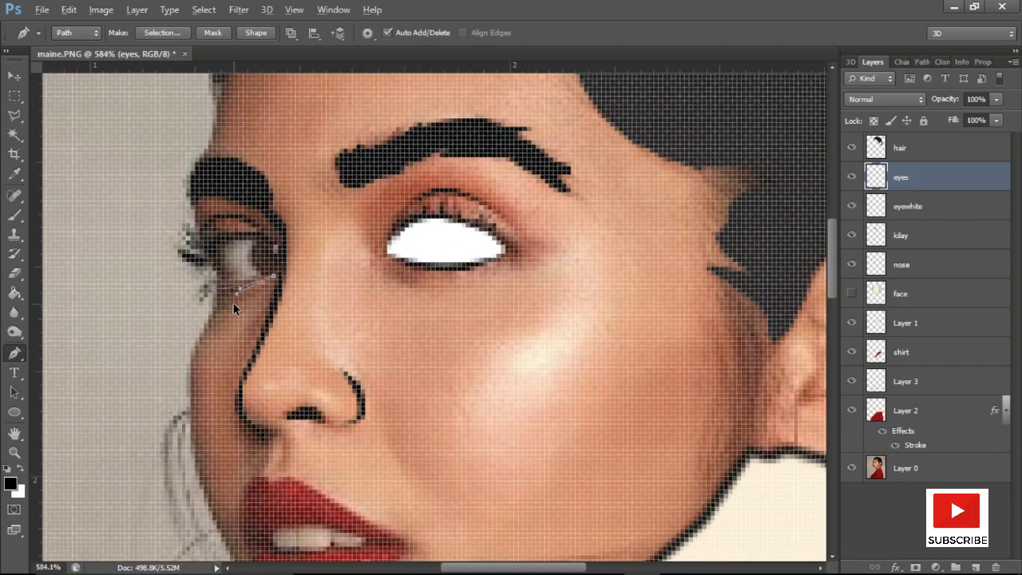
right_click(232, 300)
click(274, 318)
key(Escape)
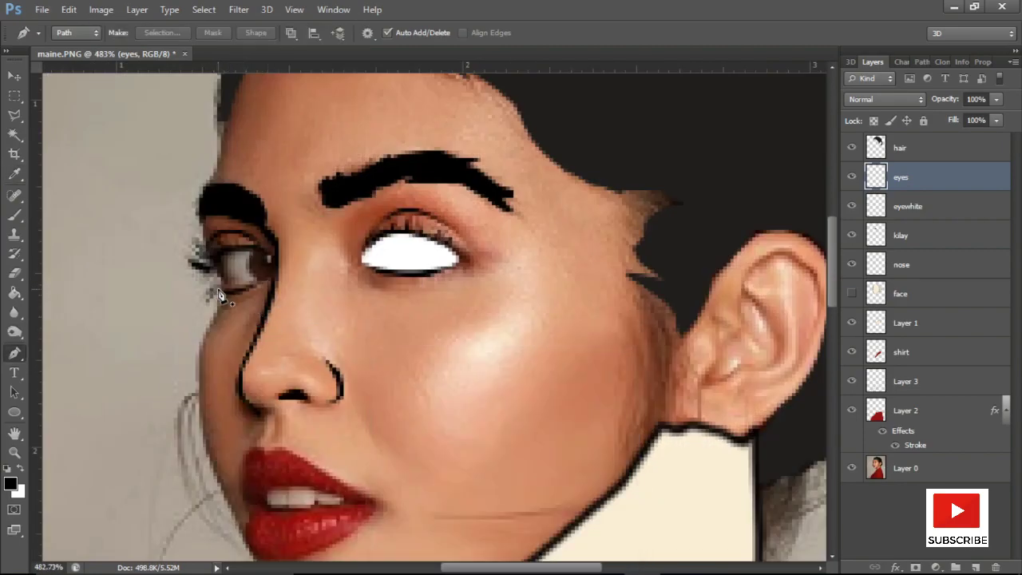
right_click(219, 302)
key(Escape)
scroll(256, 319, down, 1)
scroll(256, 319, down, 3)
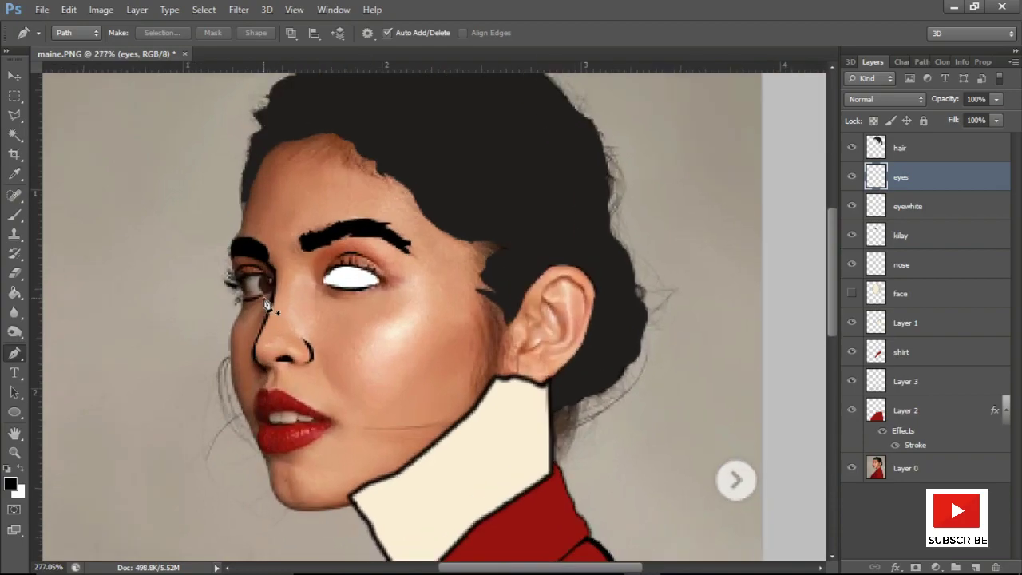
scroll(255, 285, up, 3)
key(alt+bracketleft)
click(274, 264)
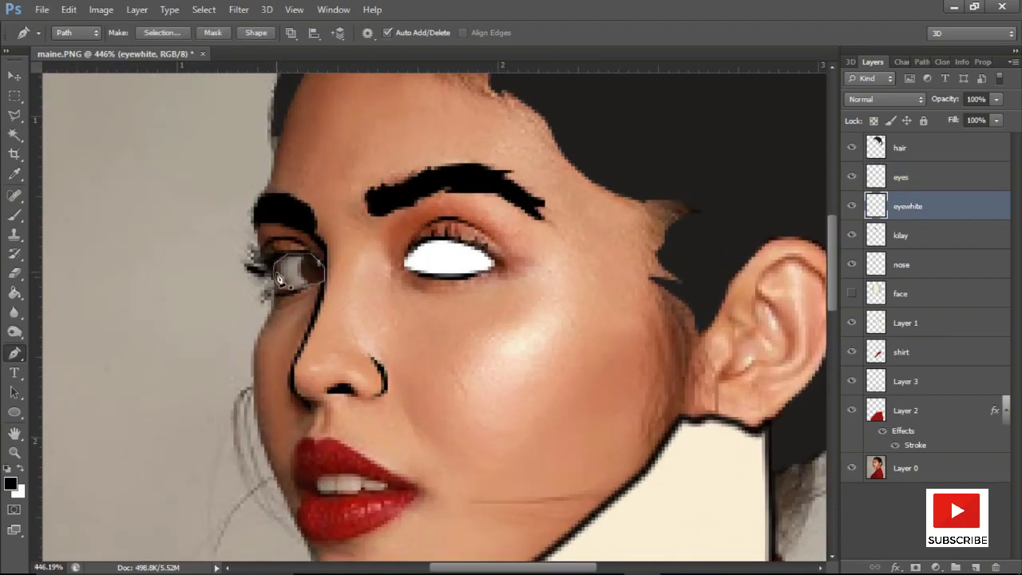
Turn the left-eye path into a selection, fill it white, and deselect
right_click(279, 278)
right_click(297, 303)
click(312, 307)
key(Return)
key(alt+BackSpace)
scroll(511, 319, down, 3)
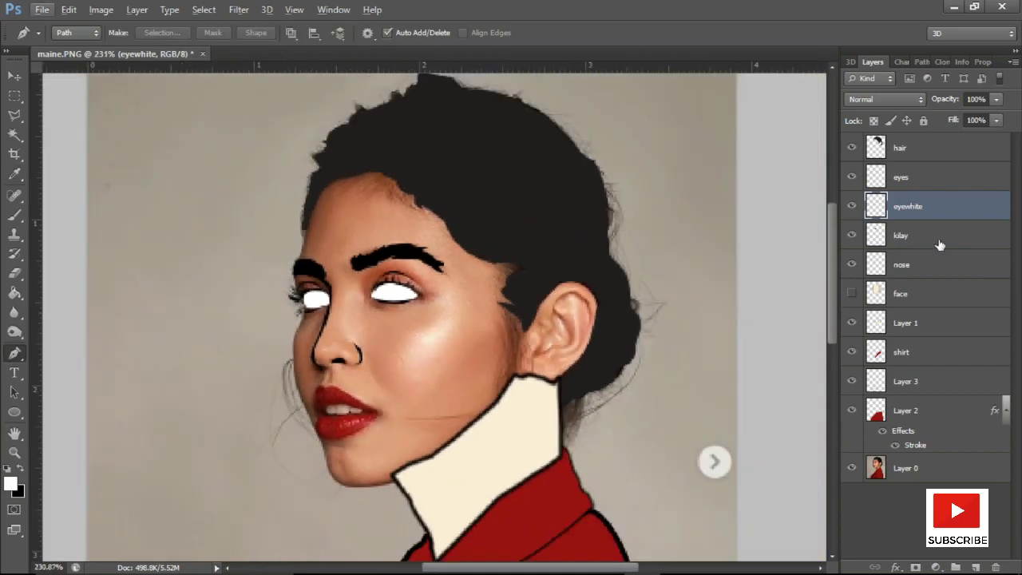
Add an 'eyeball' layer and fill an oval iris selection with green
key(ctrl+shift+alt+n)
text(eyeball)
key(Return)
scroll(546, 289, up, 2)
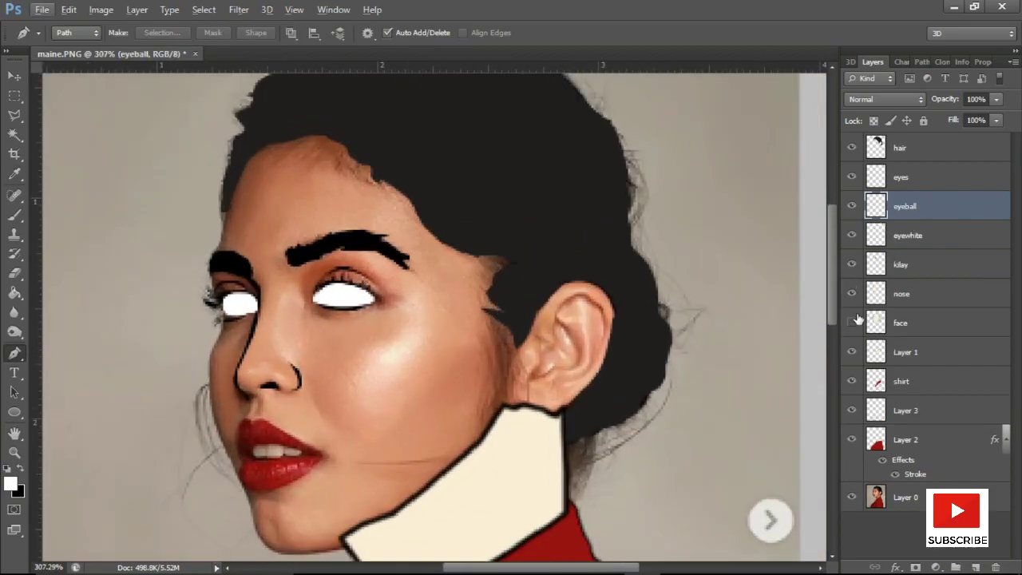
drag(851, 322, 851, 206)
drag(377, 149, 391, 169)
key(ctrl+shift+alt+n)
key(g)
click(382, 160)
Draw an oval over the other iris and fill it green
key(v)
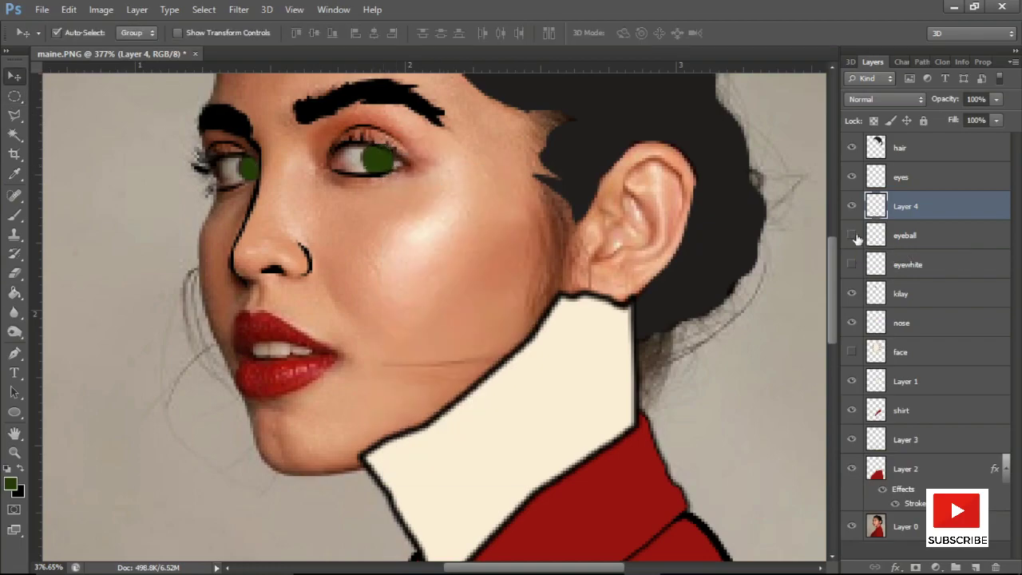
key(m)
mouse_move(239, 157)
mouse_down()
mouse_move(267, 182)
mouse_move(257, 164)
mouse_move(242, 164)
mouse_up()
key(g)
click(253, 169)
Add a new layer and fill the traced lower-lip path with the sampled lip red
key(v)
key(ctrl+j)
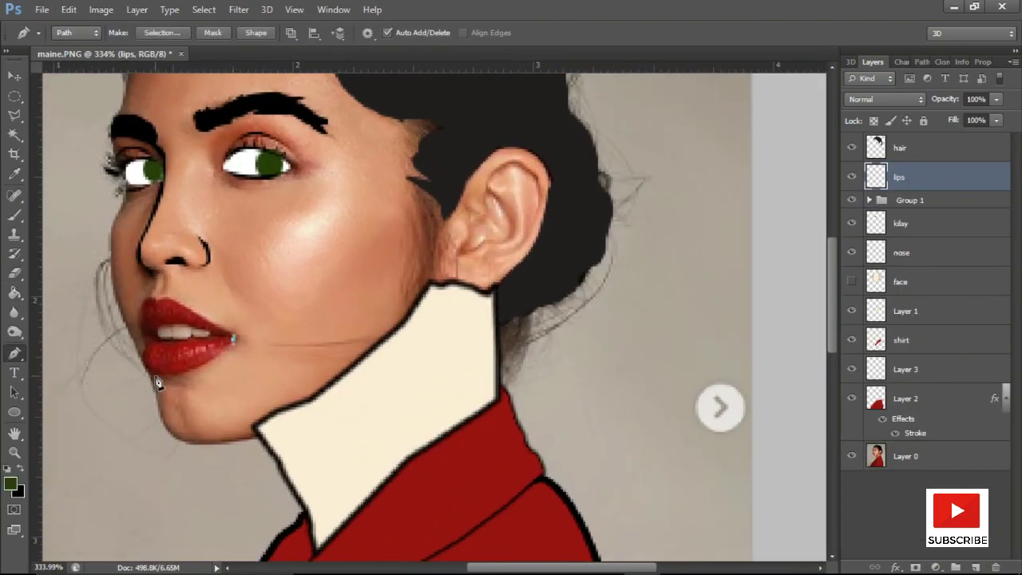
drag(152, 373, 145, 356)
right_click(210, 364)
click(255, 427)
click(236, 351)
click(602, 361)
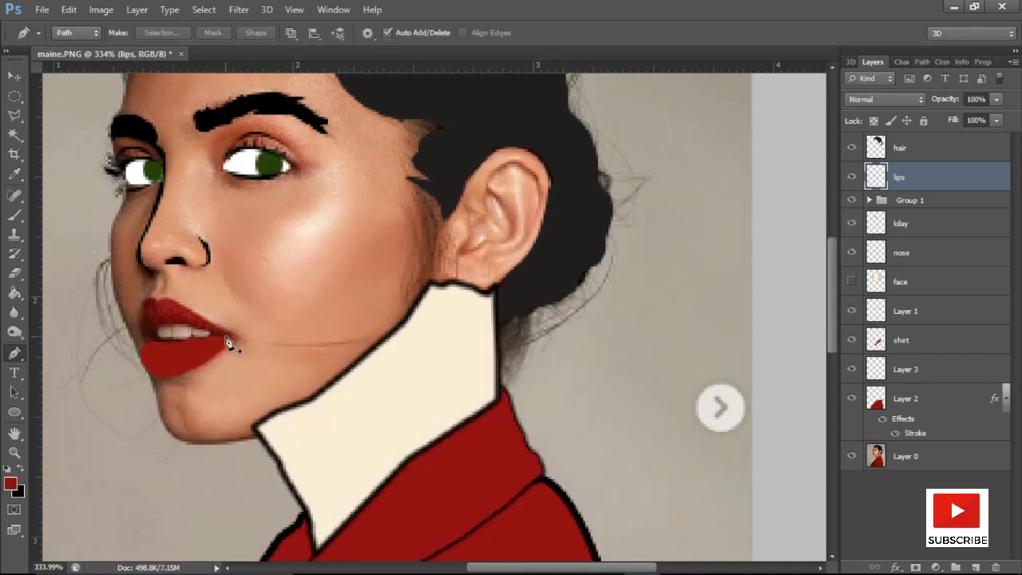
Start tracing the upper lip path from the lip corner
click(225, 338)
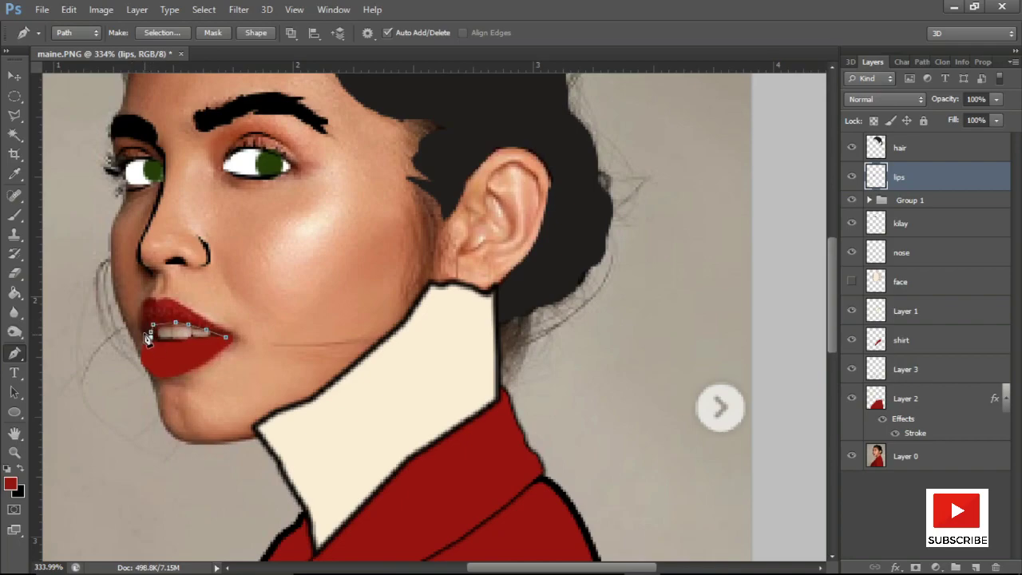
scroll(146, 316, up, 1)
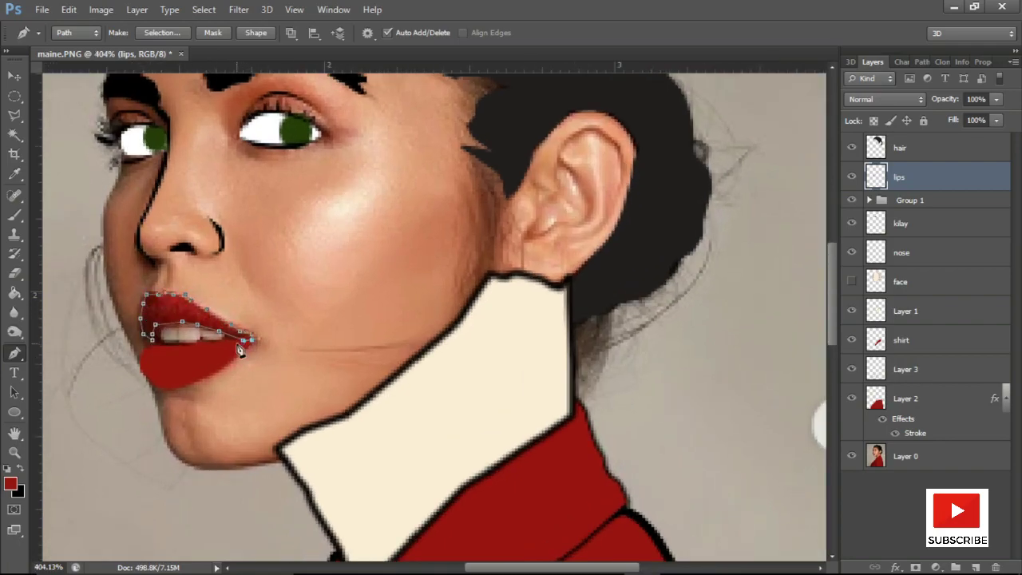
scroll(199, 327, down, 3)
Add a new empty layer and name it 'teeth'
click(976, 567)
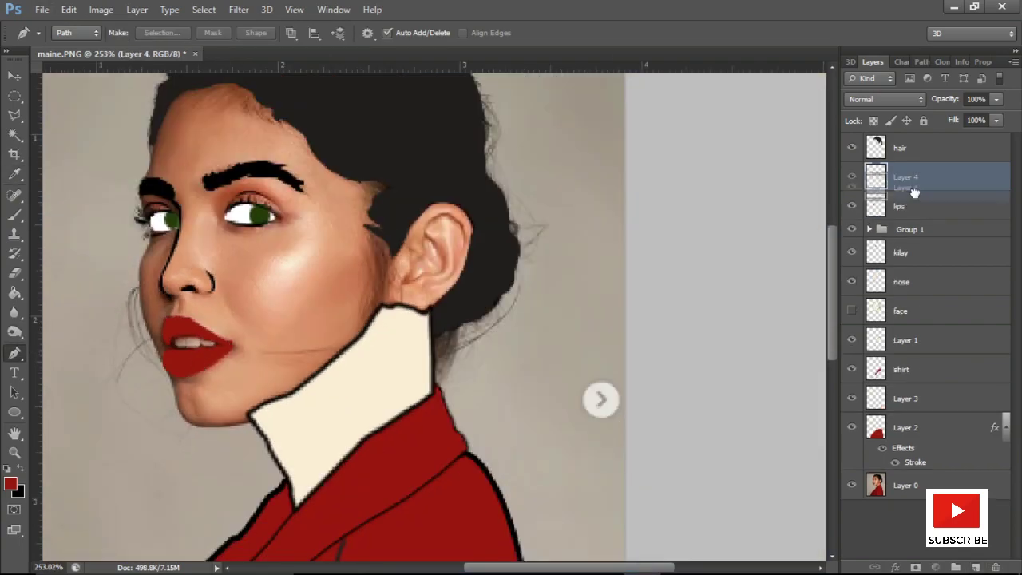
double_click(909, 206)
text(teeth)
key(Return)
scroll(271, 367, up, 1)
scroll(274, 372, up, 1)
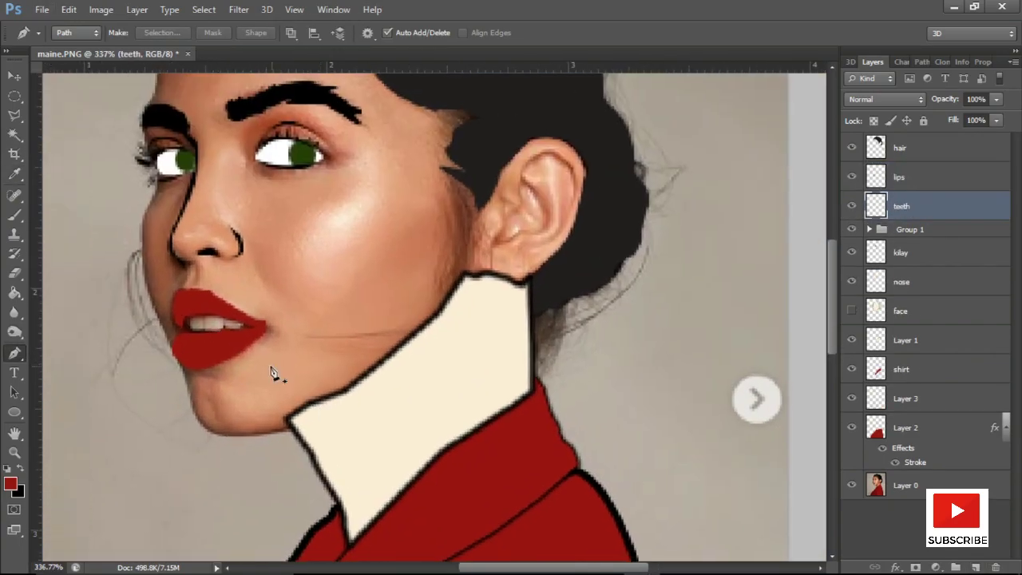
scroll(177, 316, up, 1)
Pen-trace the lower-left teeth area and fill the path with white (#ffffff)
click(171, 308)
click(176, 323)
scroll(176, 321, up, 1)
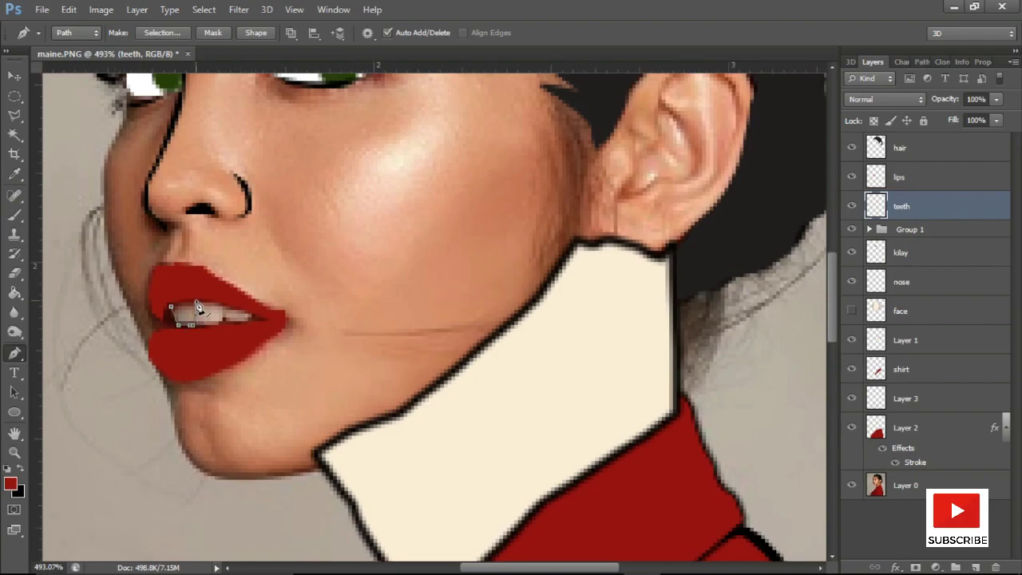
click(11, 483)
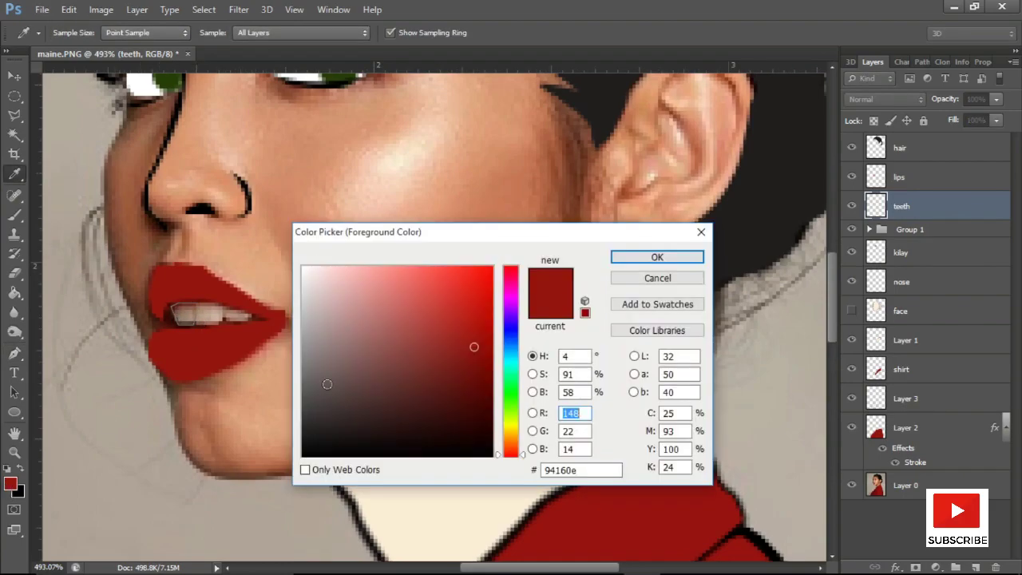
text(ffffff)
click(650, 256)
right_click(189, 313)
click(232, 375)
click(598, 360)
Trace the remaining teeth area and fill that path white as well
click(196, 299)
click(197, 326)
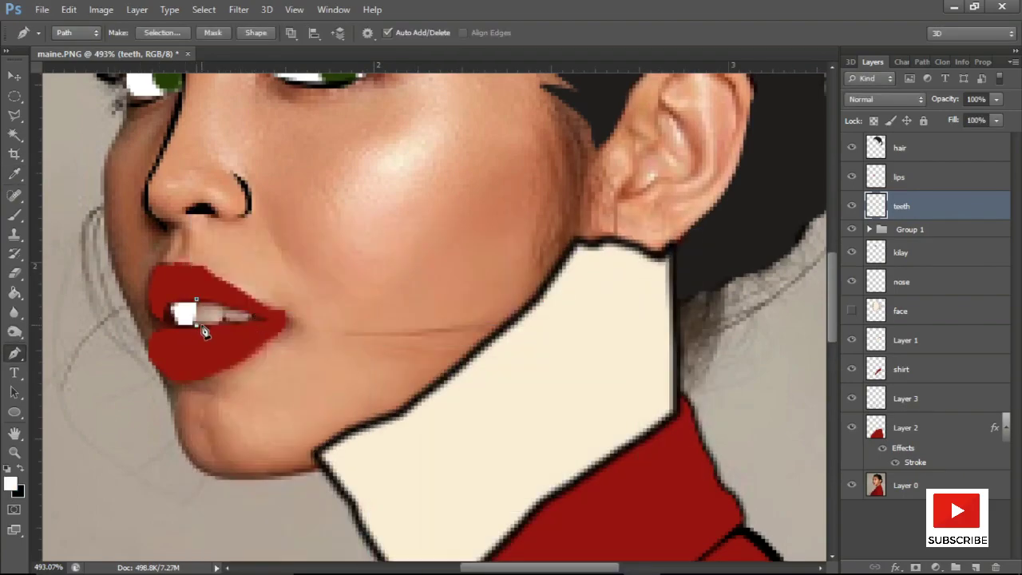
click(212, 318)
right_click(250, 327)
click(273, 314)
click(514, 399)
scroll(506, 411, up, 1)
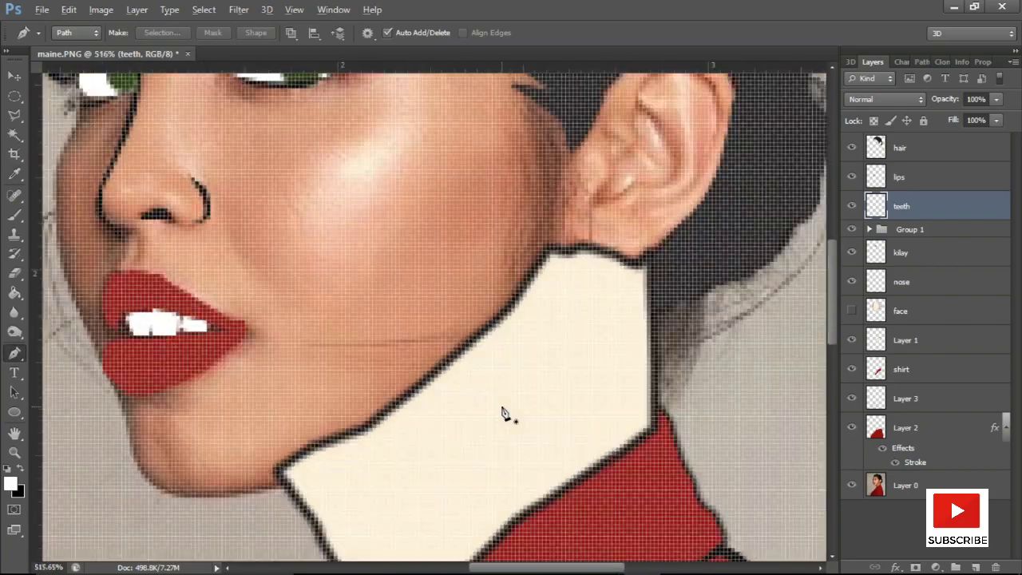
scroll(506, 411, up, 1)
Add a new layer above teeth named 'black'
click(978, 563)
text(ck)
key(Return)
scroll(296, 365, down, 3)
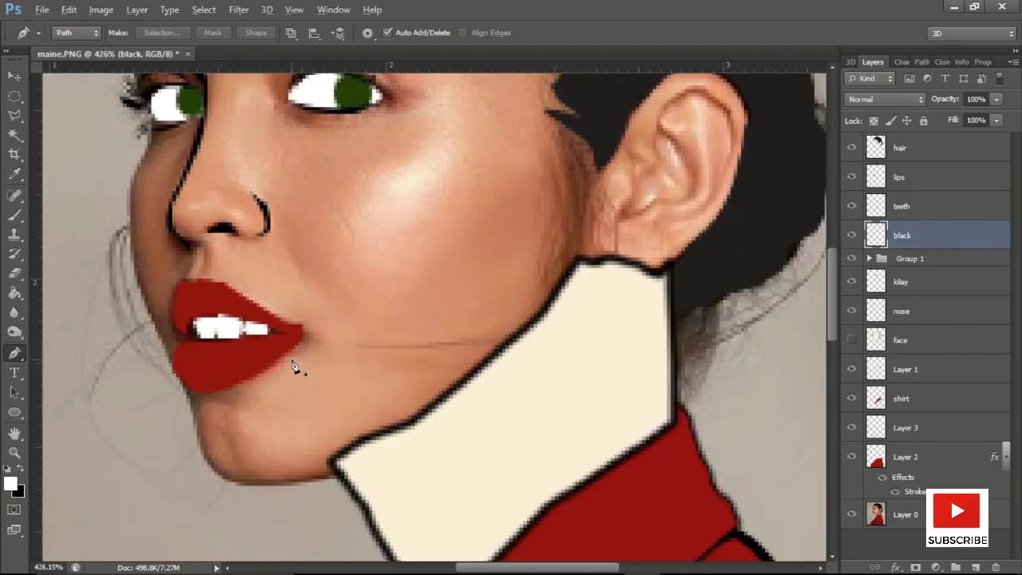
scroll(191, 345, down, 1)
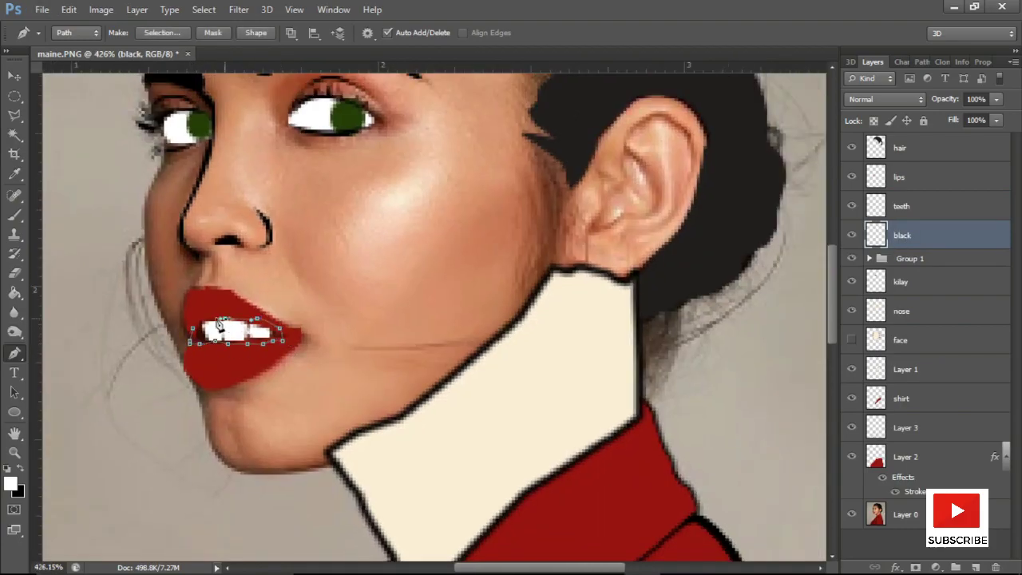
Set the foreground colour to near-black after briefly trying a dark purple
click(10, 483)
click(510, 298)
click(440, 376)
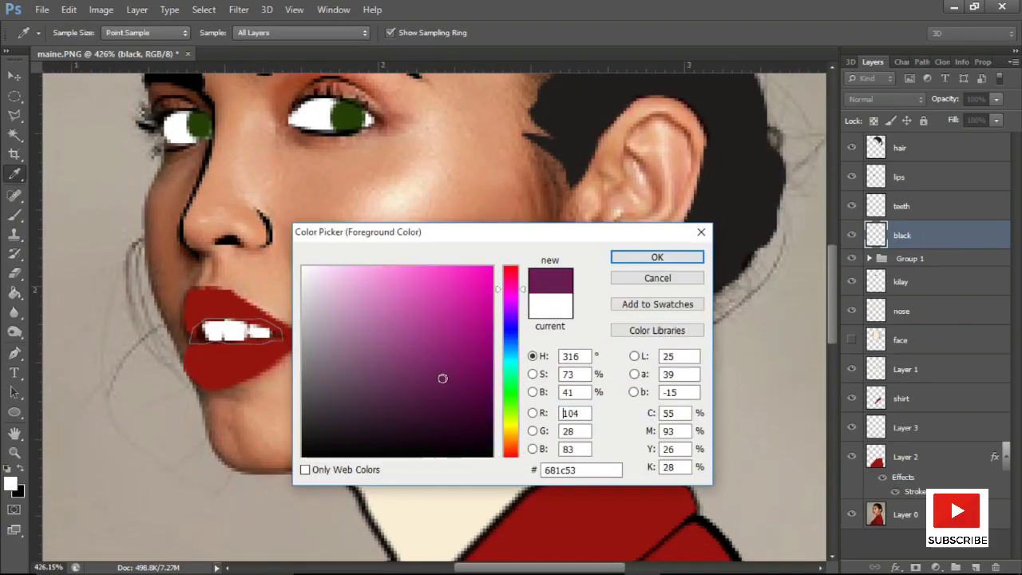
click(343, 347)
key(Return)
scroll(329, 326, down, 3)
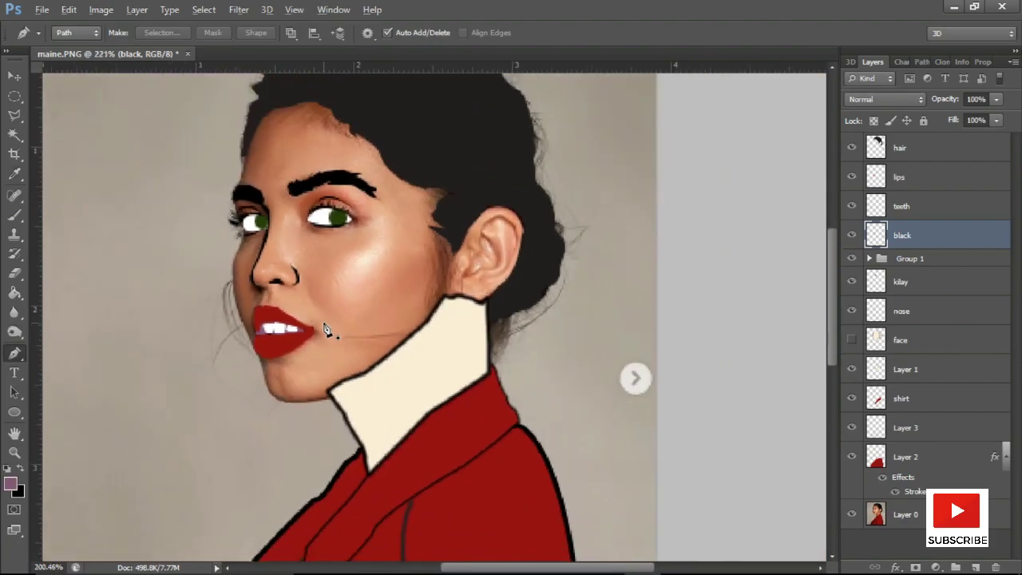
scroll(312, 335, down, 2)
click(11, 483)
click(306, 418)
click(657, 257)
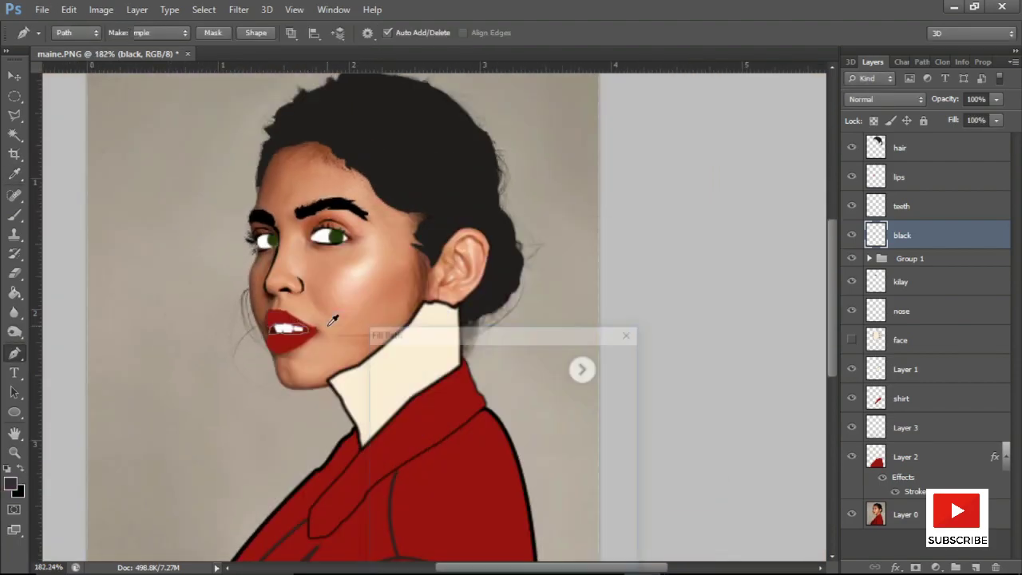
scroll(344, 339, down, 2)
Preview the cream face layer, hide it again, and add a new layer above lips
click(851, 339)
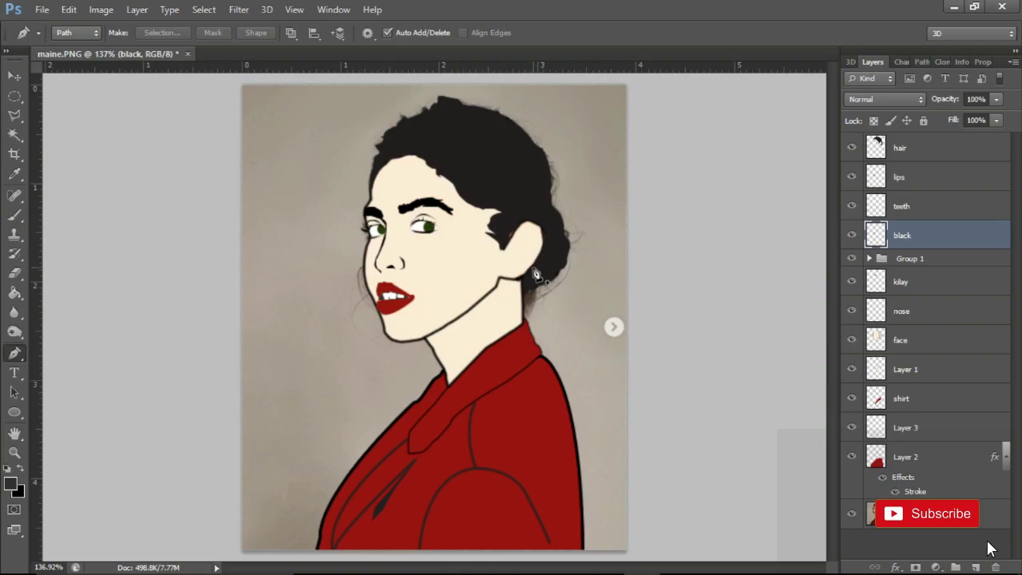
scroll(537, 274, up, 2)
scroll(537, 274, up, 2)
click(850, 339)
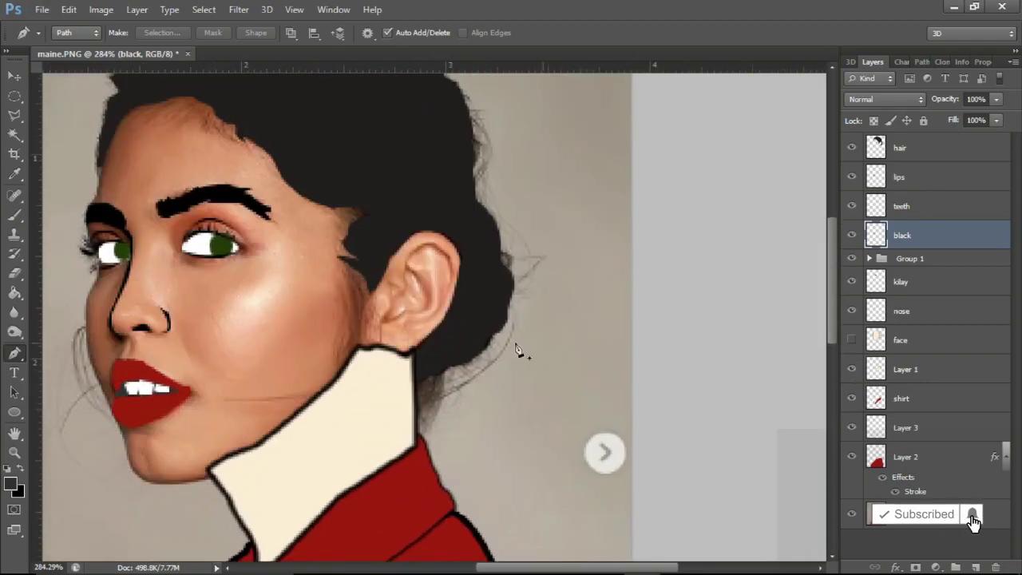
scroll(519, 347, up, 2)
click(937, 176)
click(974, 566)
Name the new layer 'ears'
double_click(902, 176)
text(ears)
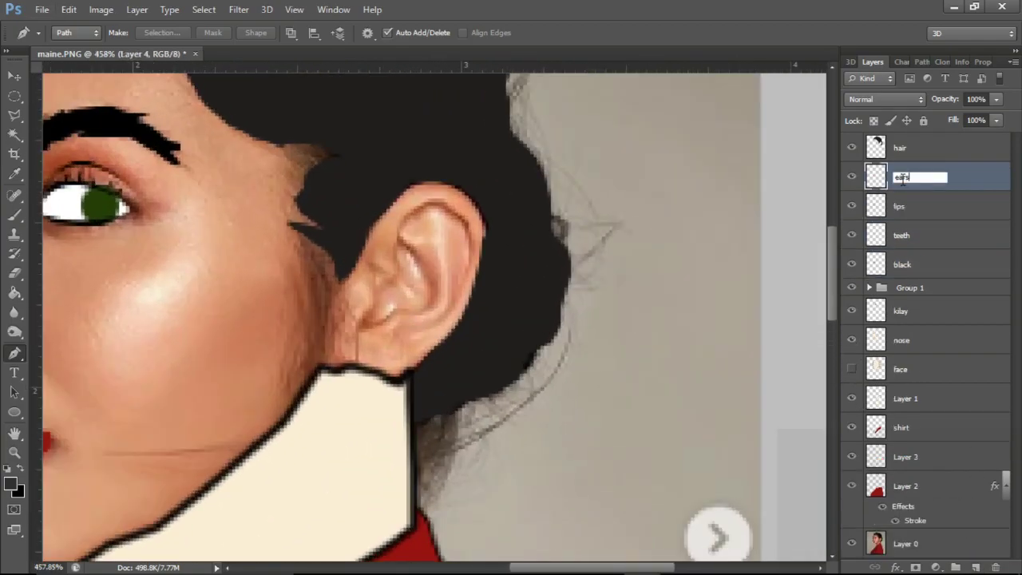
key(Return)
scroll(447, 297, up, 1)
scroll(447, 297, down, 1)
Trace the ear's inner fold and stroke the path in black
click(400, 273)
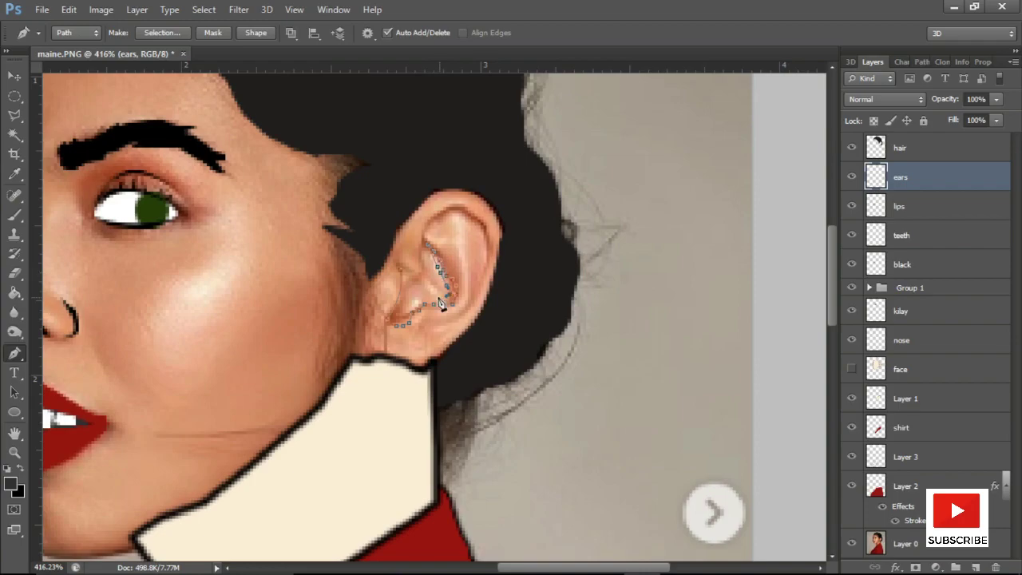
right_click(412, 288)
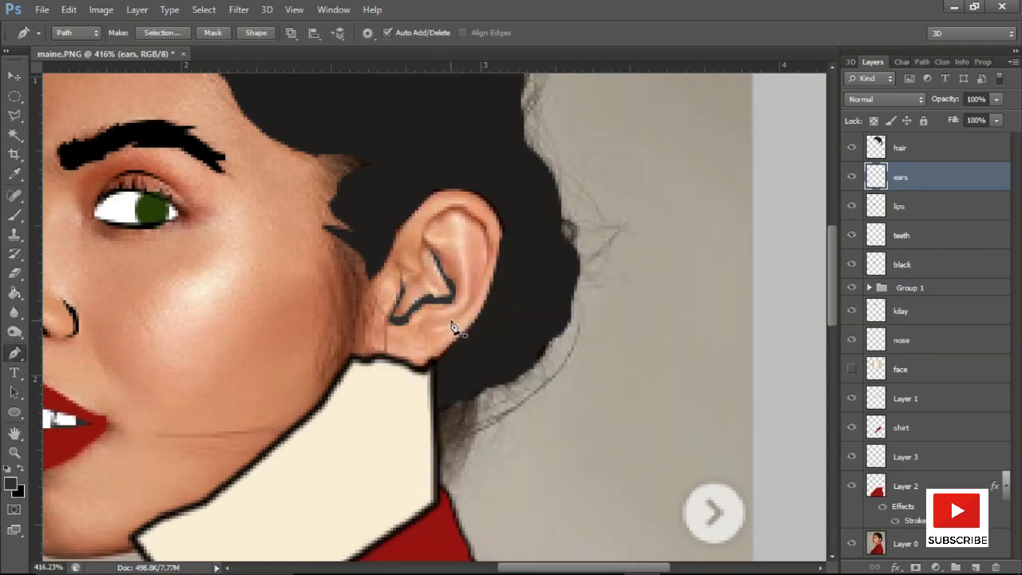
right_click(371, 309)
click(476, 321)
Trace the ear rim, stroke it black, and clear the work path
click(407, 263)
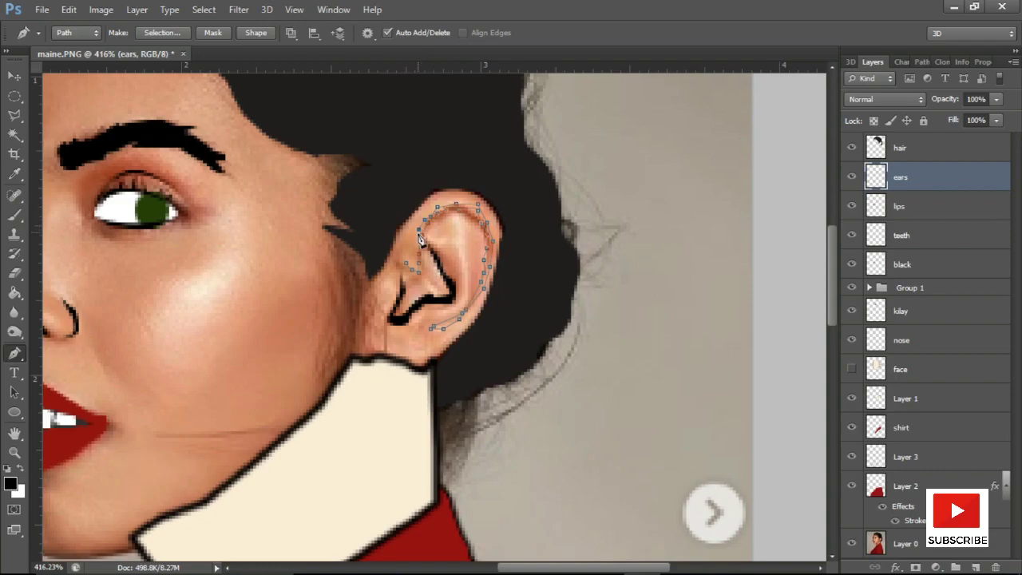
right_click(415, 269)
click(445, 327)
scroll(445, 327, down, 5)
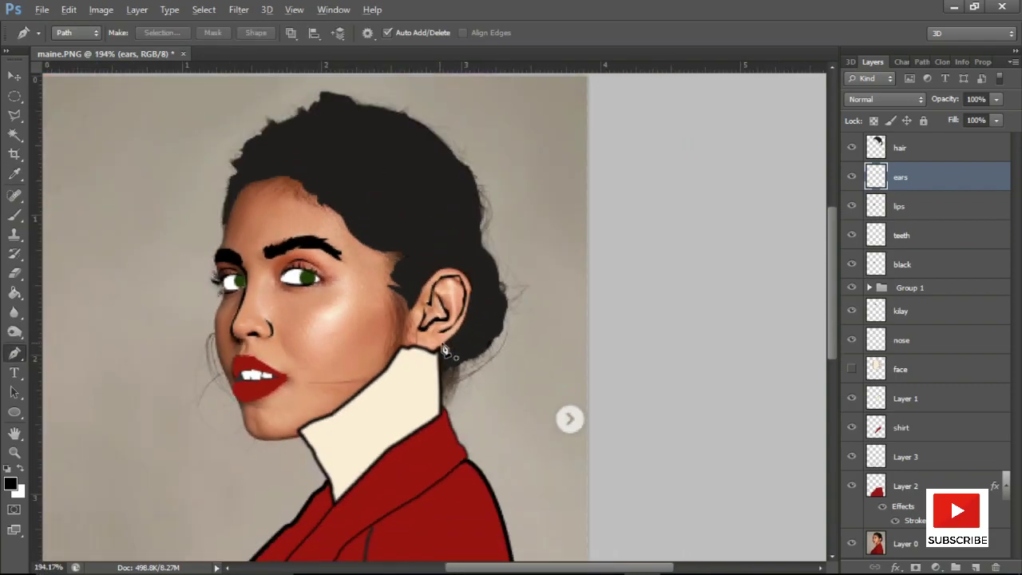
scroll(562, 385, down, 2)
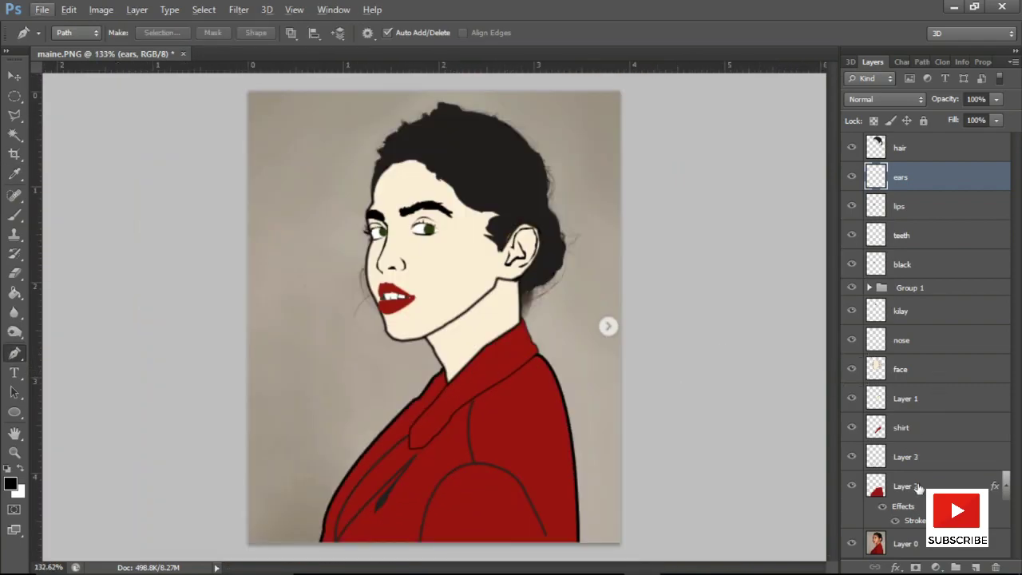
Group the layers from hair down to Layer 2 and make a merged copy
drag(918, 487, 940, 152)
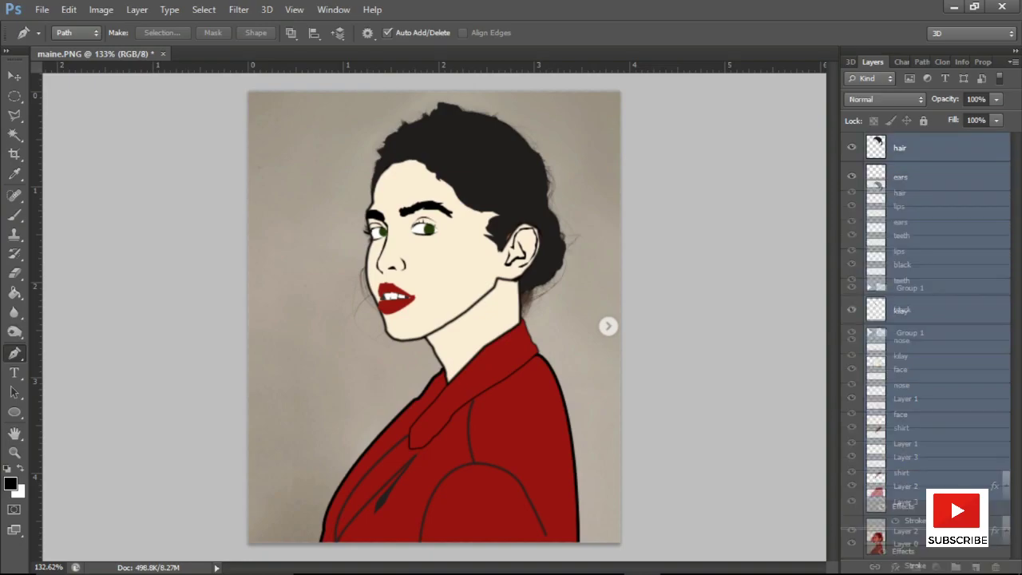
key(ctrl+g)
right_click(918, 147)
key(ctrl+j)
key(ctrl+e)
Magic-wand select the background around the figure and copy it to a new layer
key(w)
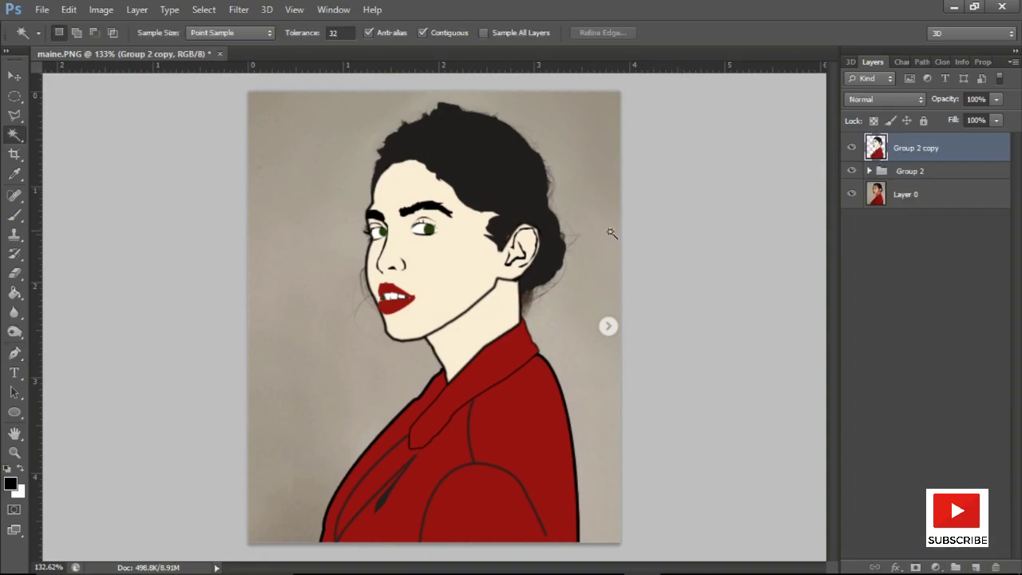
click(611, 232)
click(906, 194)
right_click(906, 194)
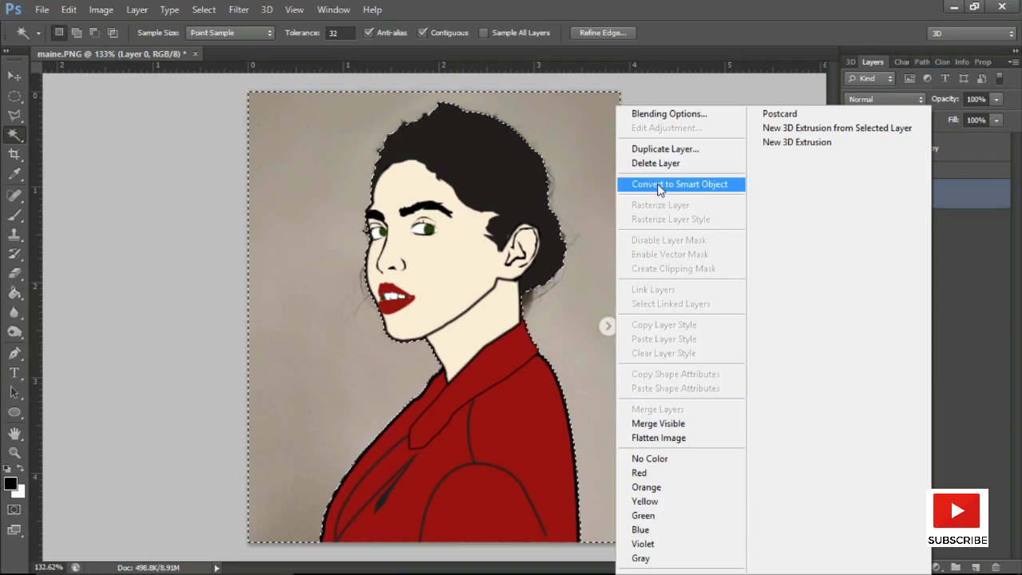
key(Escape)
right_click(890, 199)
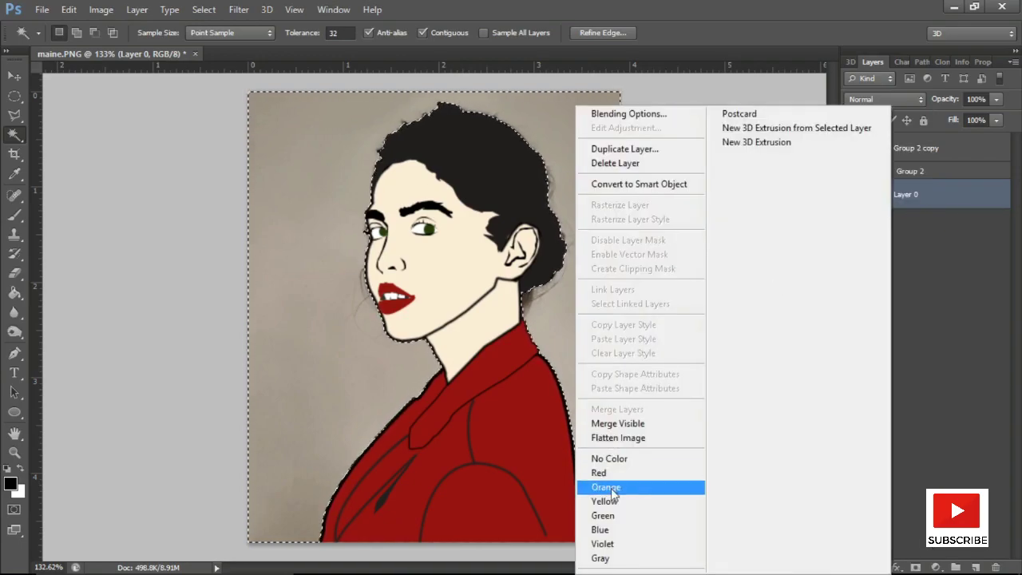
key(Escape)
right_click(376, 178)
click(395, 526)
Duplicate Layer 0 above Group 2 and delete the merged Group 2 copy
click(910, 225)
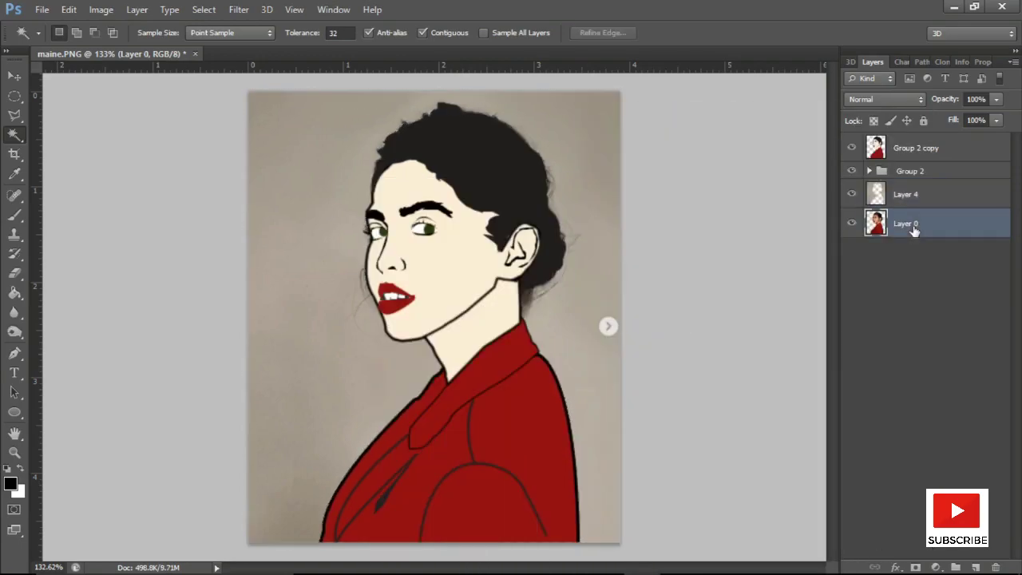
key(ctrl+j)
drag(914, 227, 882, 182)
click(885, 152)
key(Delete)
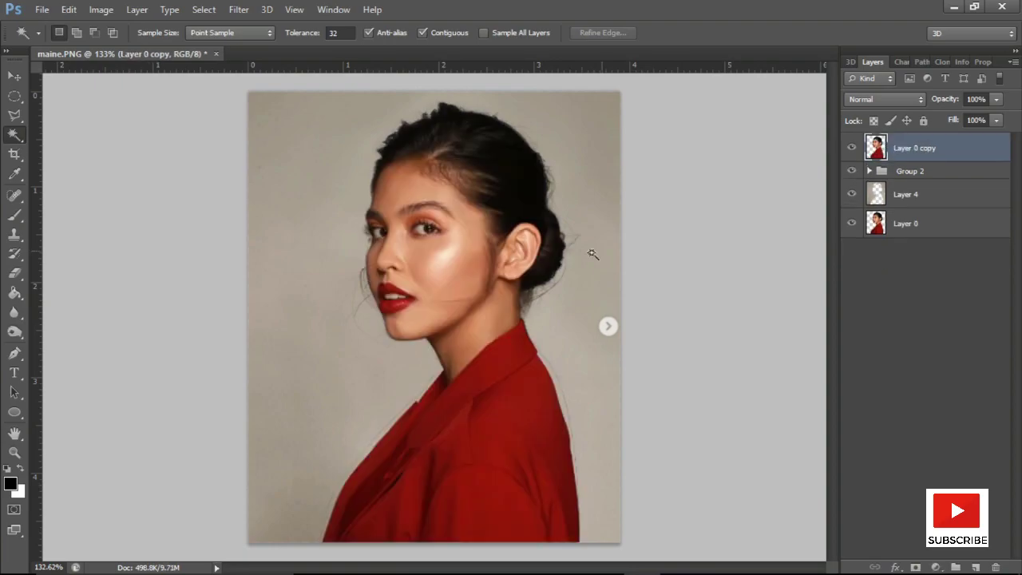
Posterize the photo copy to 4 levels, desaturate it, and set it to Multiply
click(68, 10)
click(291, 230)
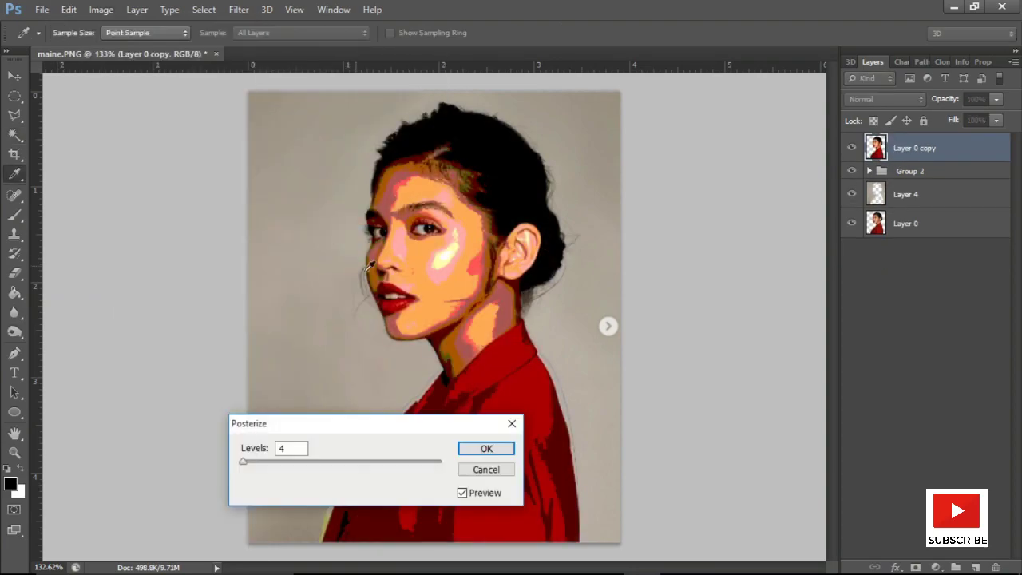
mouse_move(243, 464)
mouse_down()
mouse_move(256, 463)
mouse_move(245, 463)
mouse_up()
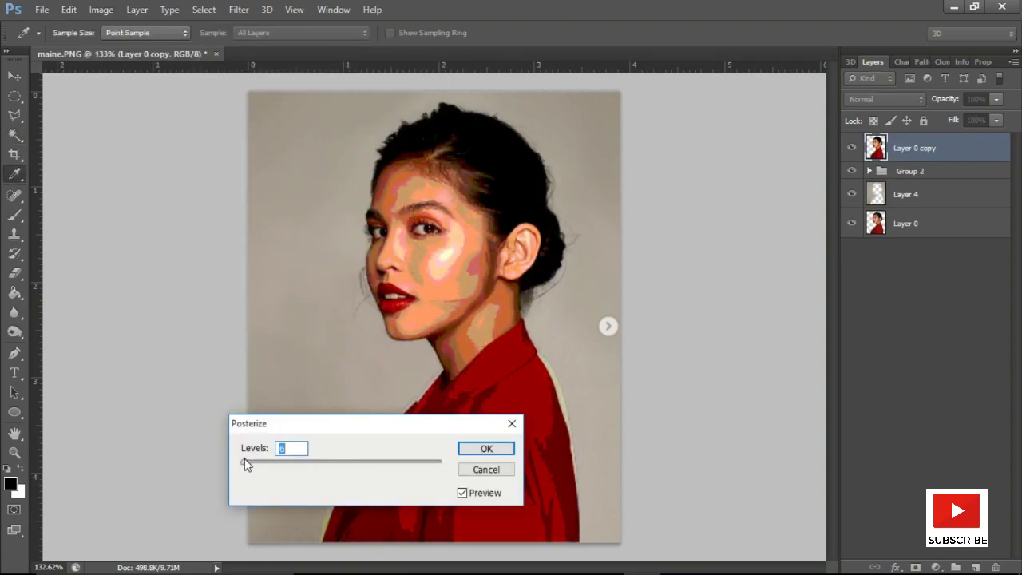
click(501, 448)
click(100, 9)
click(335, 344)
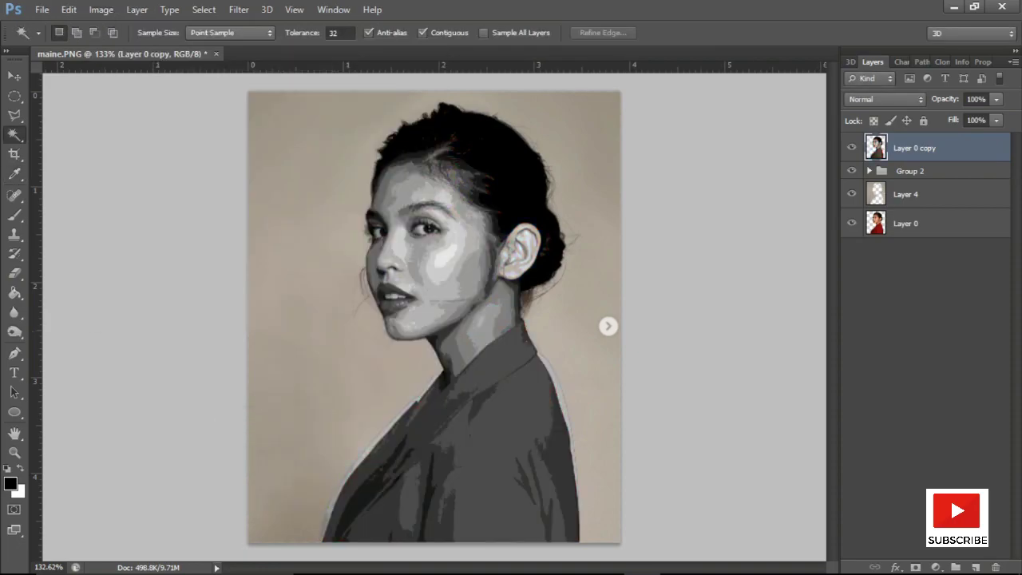
click(884, 99)
click(878, 160)
Tint the picture green with Hue/Saturation at Hue +77, Saturation -100
mouse_move(924, 163)
mouse_down()
mouse_move(968, 161)
mouse_move(900, 162)
mouse_up()
click(942, 107)
click(937, 198)
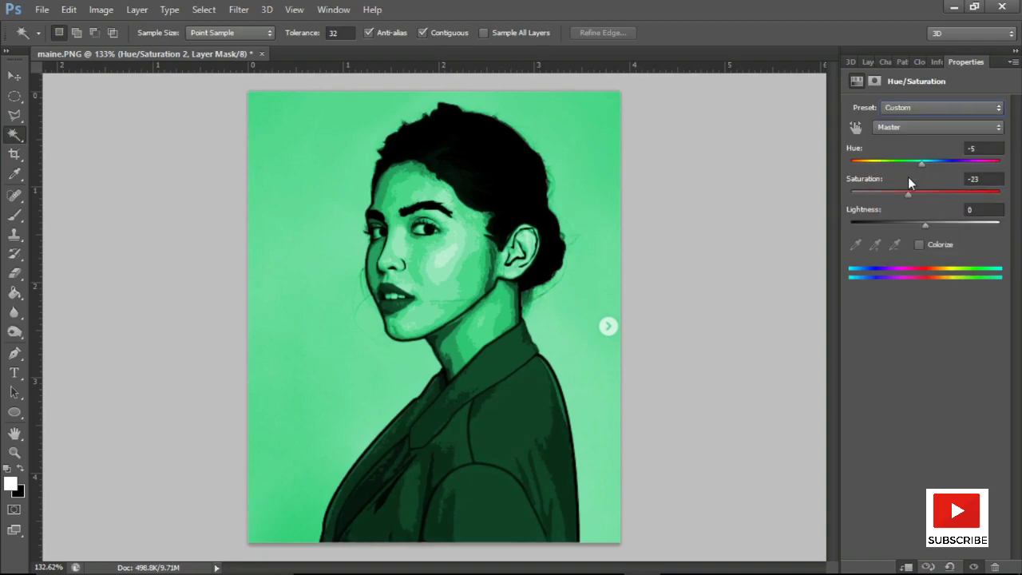
drag(937, 198, 995, 194)
drag(921, 163, 968, 162)
drag(994, 194, 969, 193)
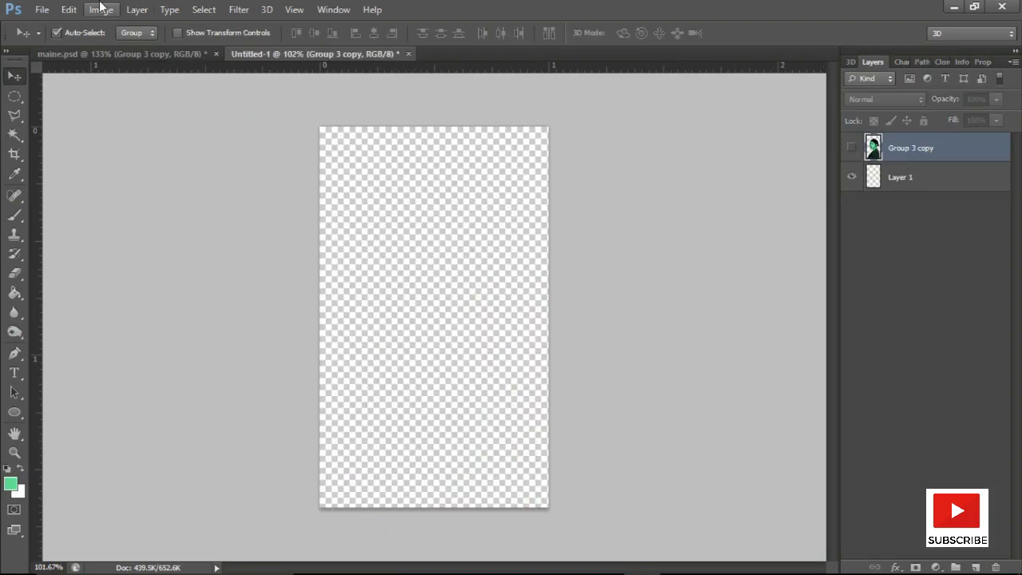
Resize the image with constrained proportions, entering a height of 3
click(101, 9)
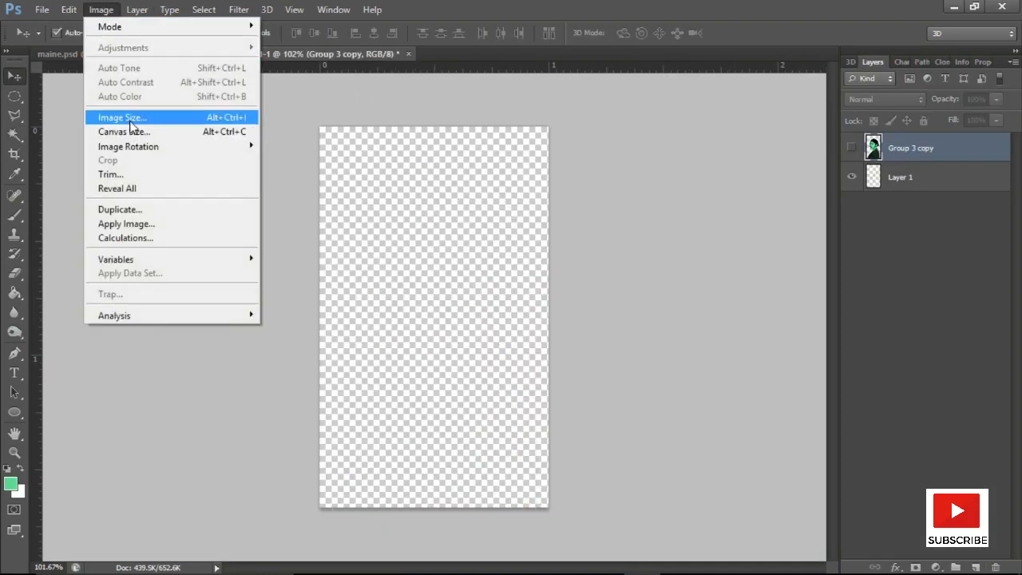
click(119, 117)
key(Tab)
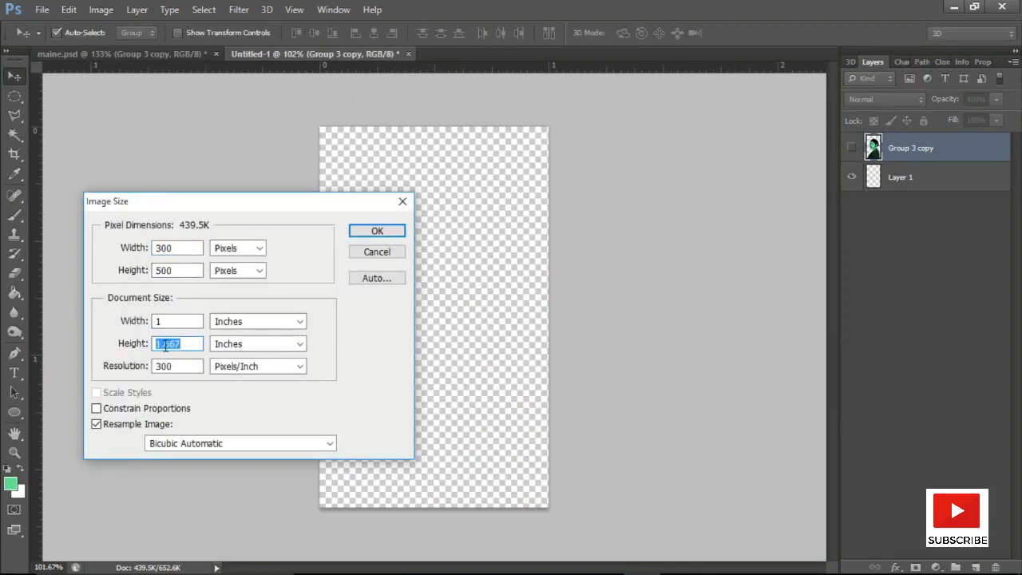
key(alt+c)
text(3)
key(Return)
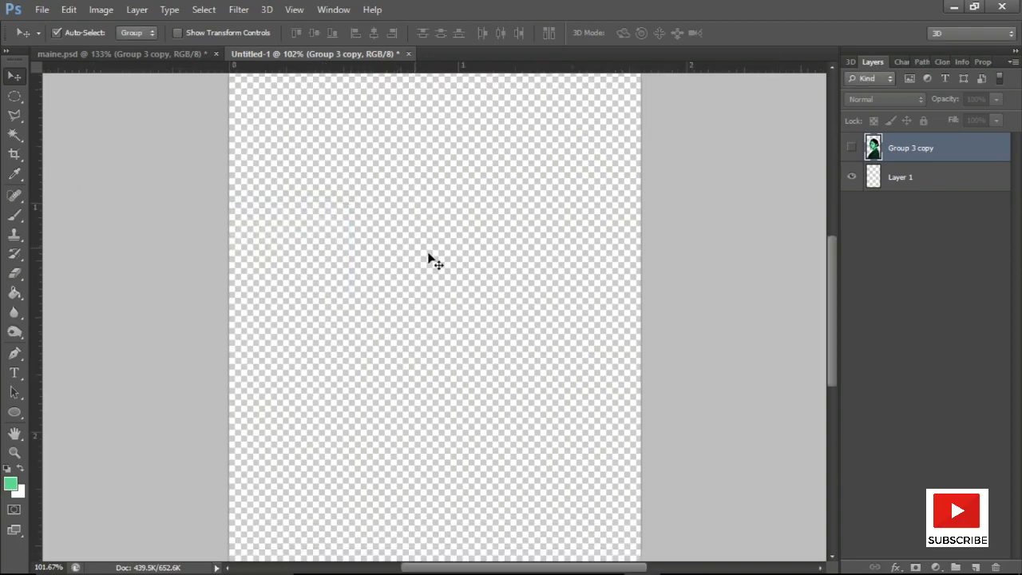
key(ctrl+0)
Crop the top off the canvas and accept the crop on maine.psd
click(16, 172)
click(14, 154)
drag(434, 104, 434, 137)
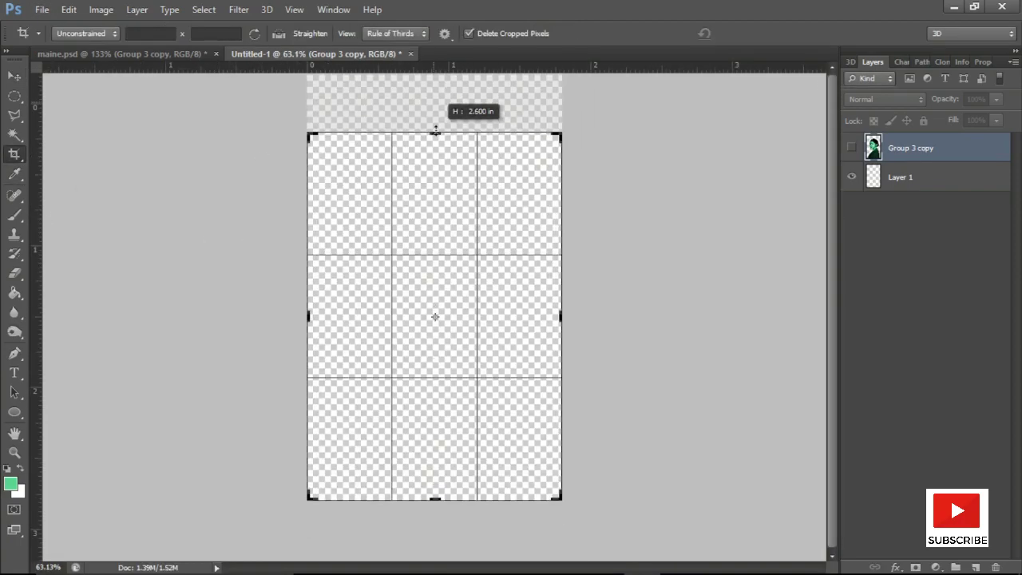
click(744, 34)
click(851, 146)
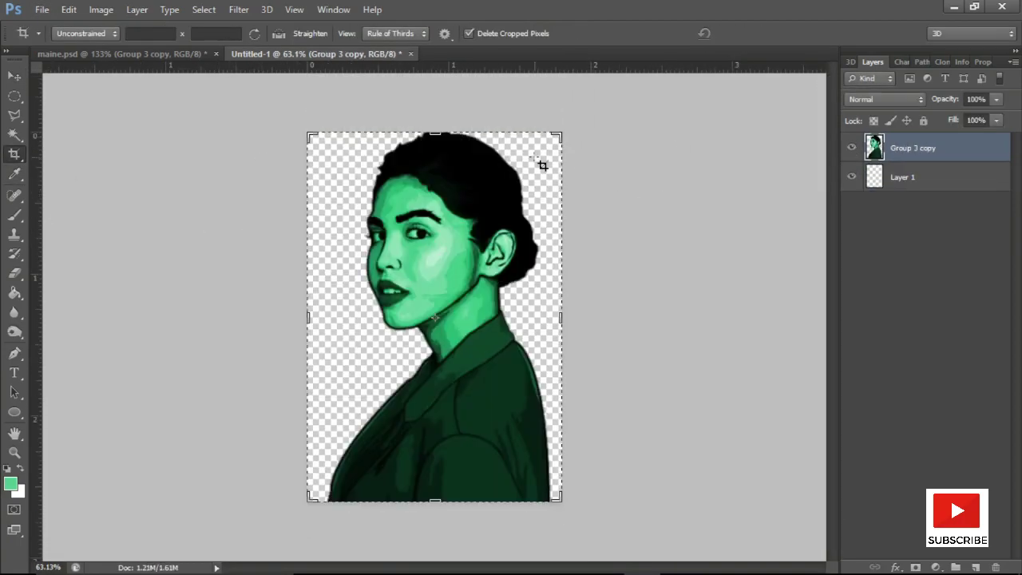
click(119, 53)
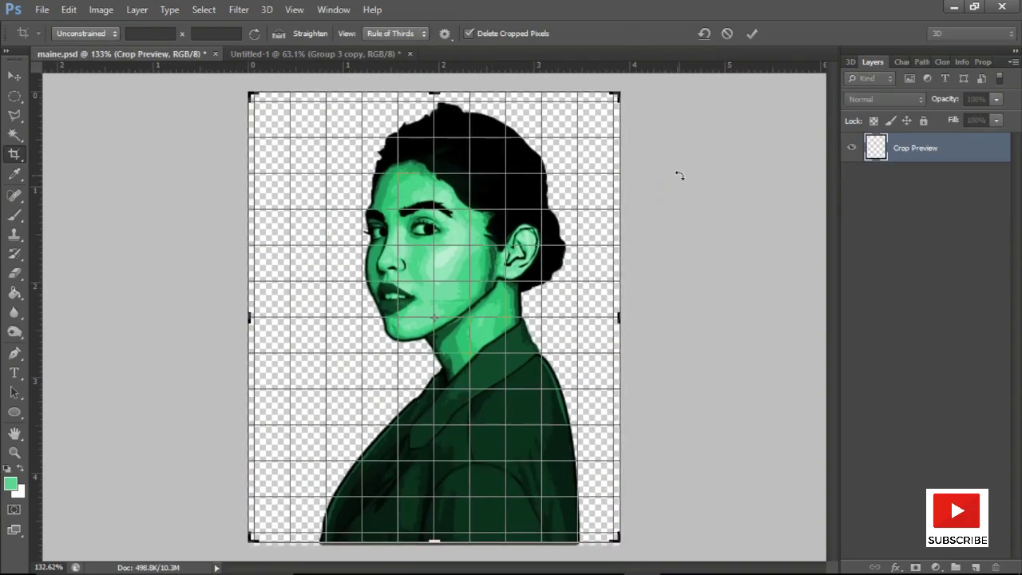
click(751, 33)
Convert the portrait copy to a Smart Object and scale it down toward the bottom-left
key(ctrl+t)
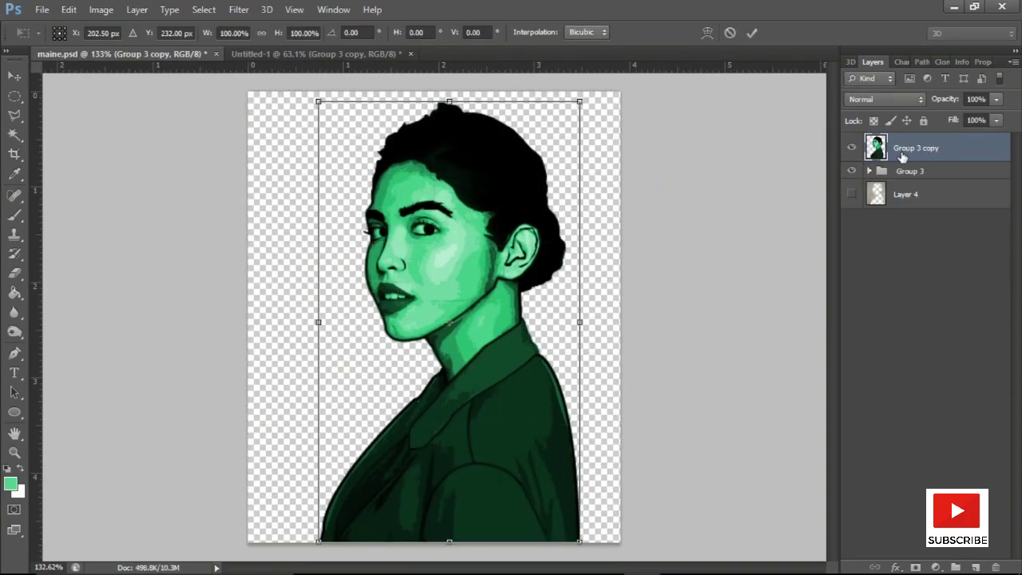
right_click(902, 157)
click(674, 184)
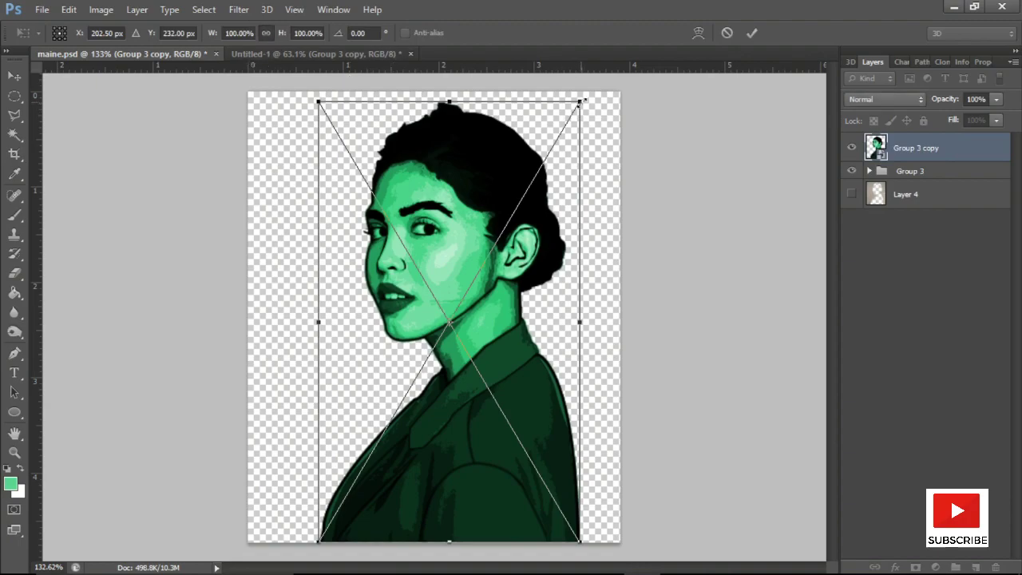
drag(583, 101, 506, 224)
key(Return)
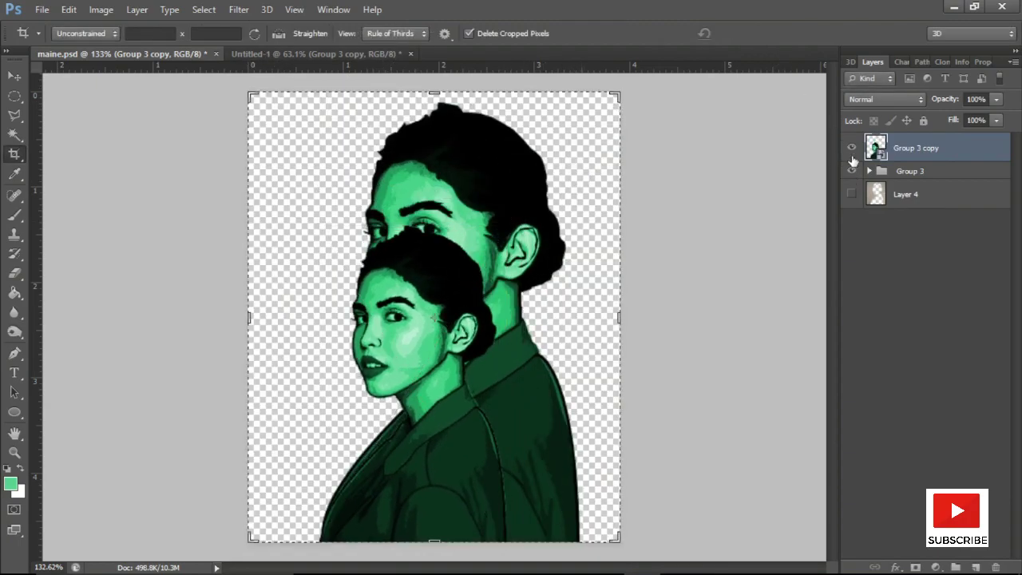
Hide Group 3, then scale the portrait to about 78% and move it to the page bottom
click(851, 170)
key(v)
drag(423, 380, 434, 385)
key(ctrl+t)
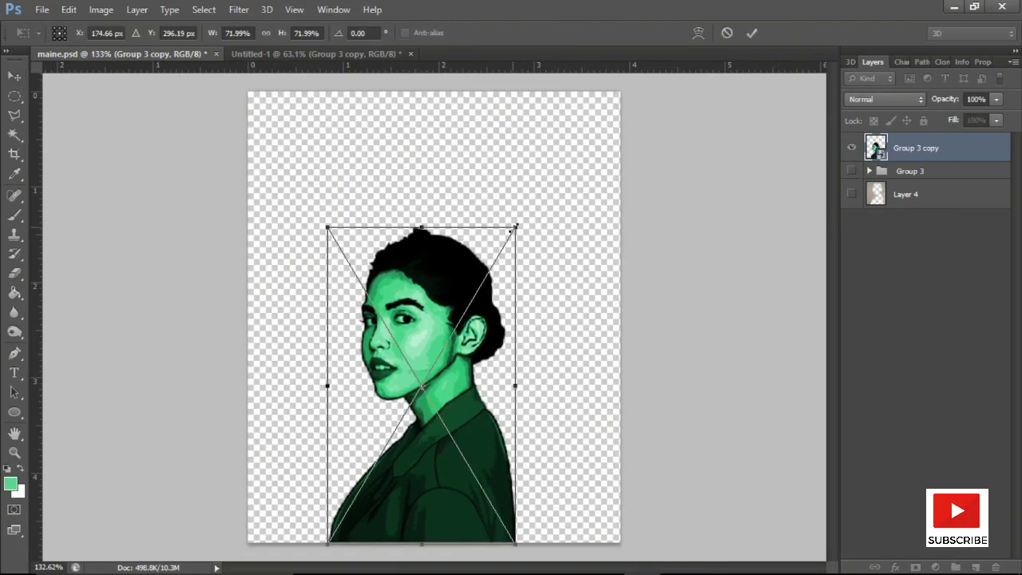
drag(515, 226, 526, 200)
drag(427, 261, 421, 384)
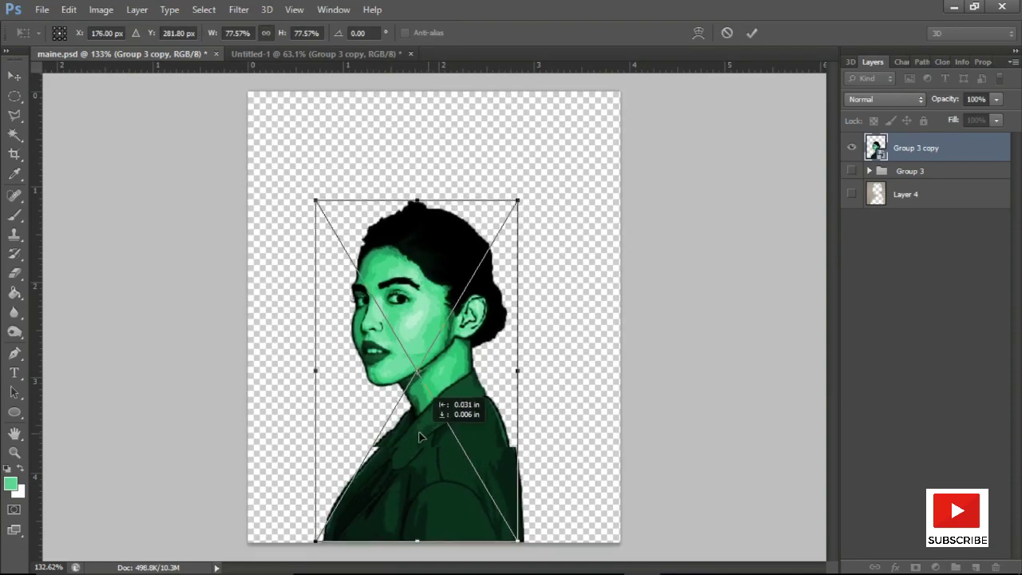
click(751, 32)
Compare Group 3 with the portrait copy, leaving the portrait copy visible
scroll(432, 356, up, 5)
scroll(439, 351, down, 3)
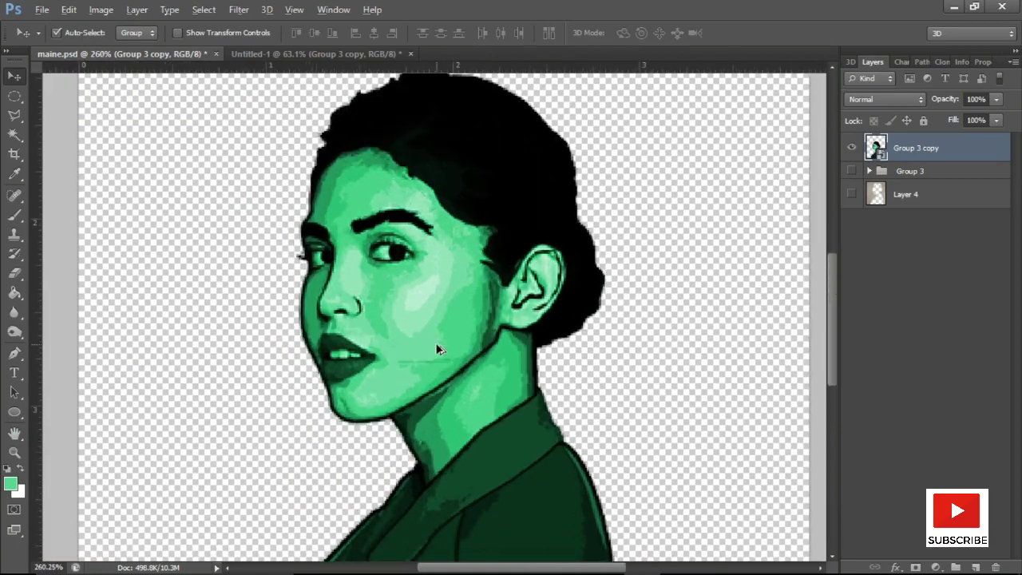
scroll(439, 351, up, 2)
click(851, 170)
click(851, 147)
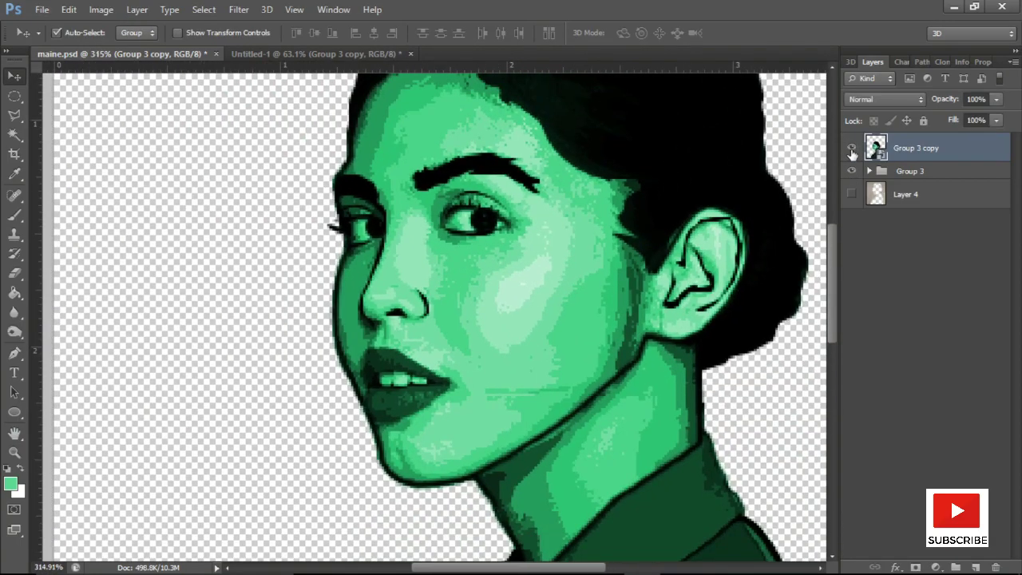
click(851, 171)
scroll(559, 279, down, 5)
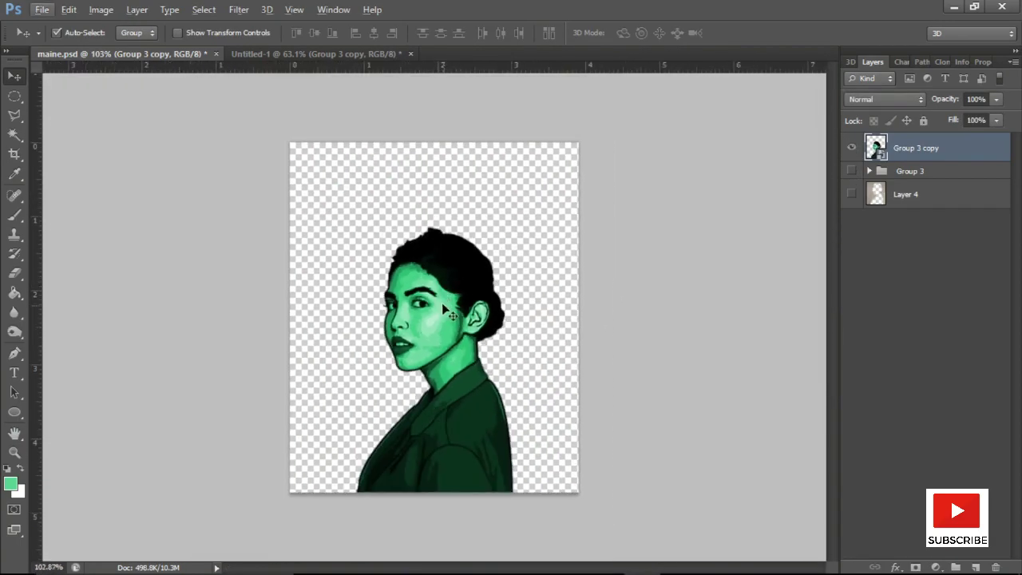
Add a vertical guide, shift the portrait slightly left, and select Layer 4
mouse_move(36, 212)
mouse_down()
mouse_move(447, 286)
mouse_move(434, 286)
mouse_up()
mouse_move(429, 111)
mouse_down()
mouse_move(371, 114)
mouse_move(241, 160)
mouse_up()
drag(423, 423, 433, 431)
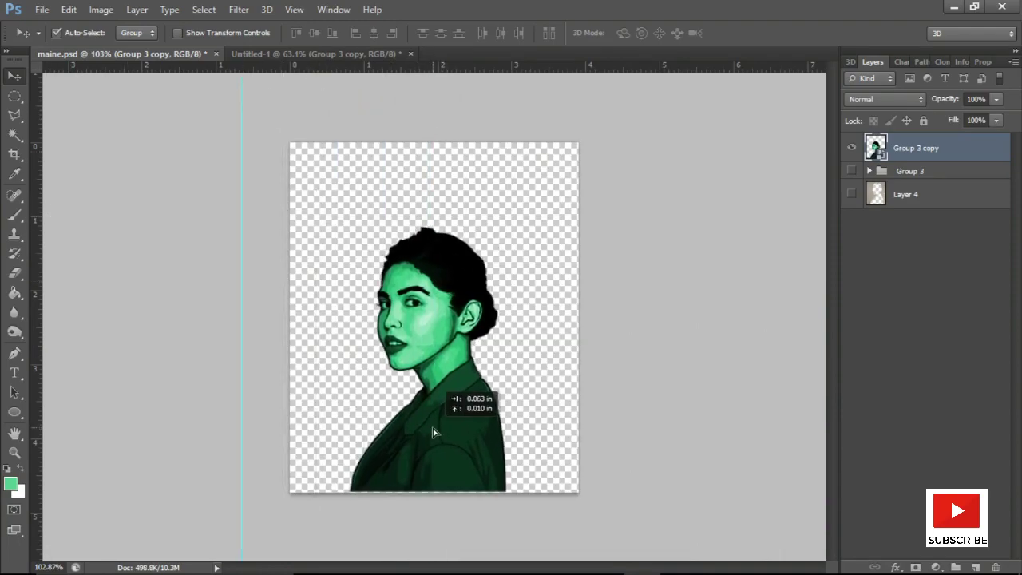
click(910, 194)
Add a new layer, hide Group 3 and the Layer 4 background photo, and fill it mint green
key(ctrl+shift+alt+n)
click(851, 223)
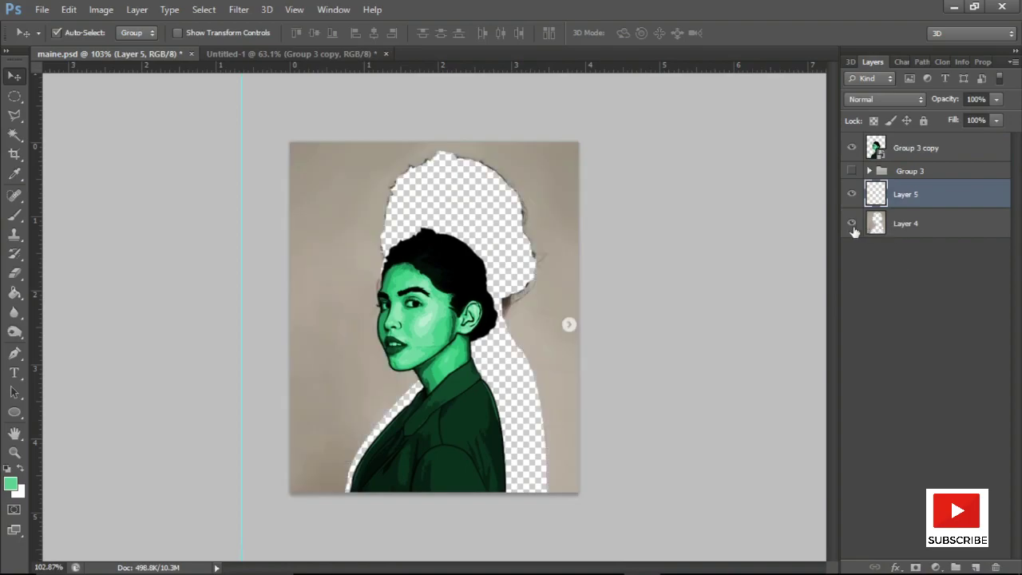
click(851, 170)
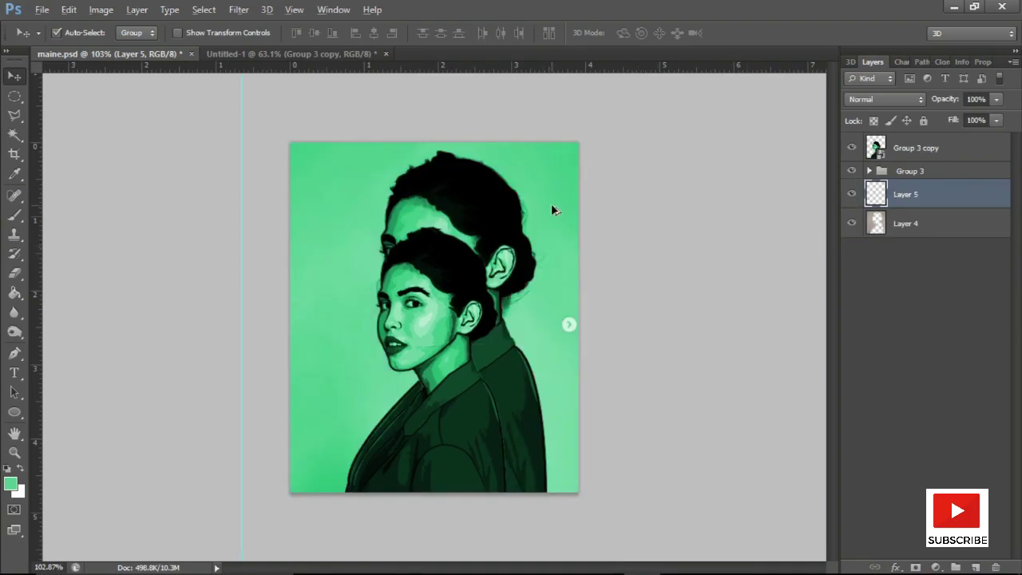
click(850, 223)
key(g)
click(569, 266)
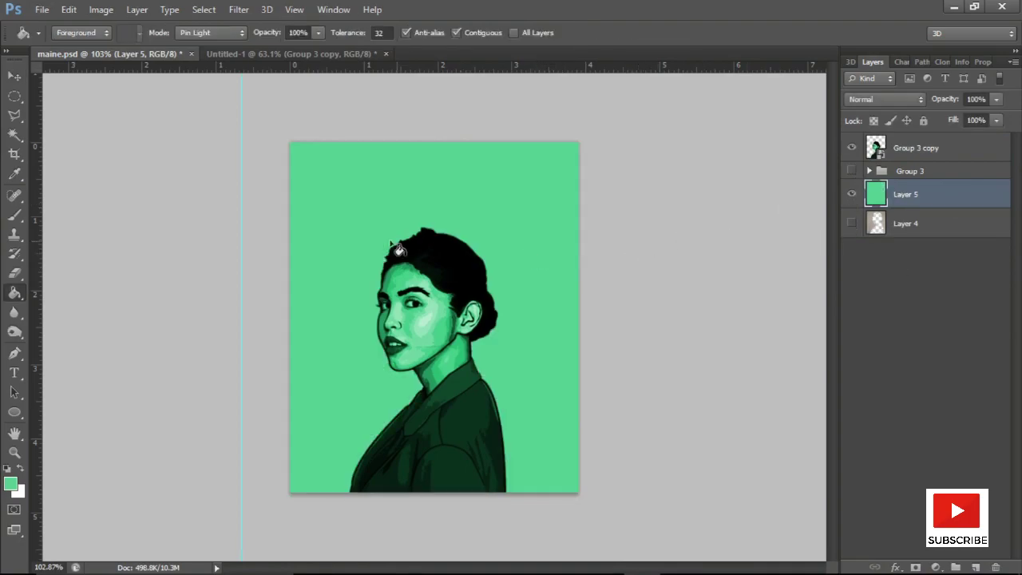
Nudge the portrait copy layer slightly to the right
key(v)
click(443, 420)
scroll(443, 420, up, 5)
scroll(441, 380, down, 2)
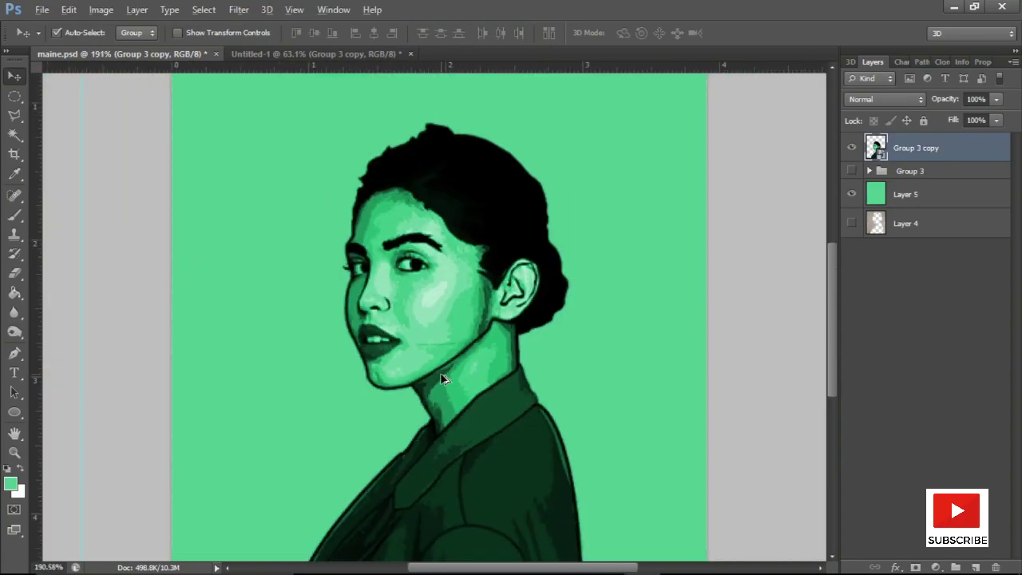
scroll(441, 381, down, 2)
scroll(441, 381, up, 5)
scroll(441, 381, down, 6)
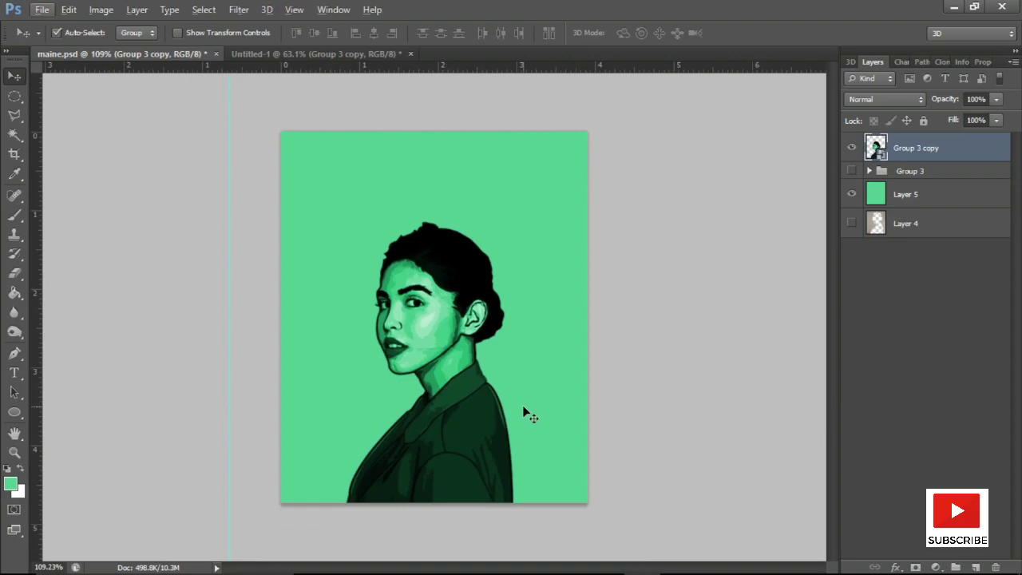
drag(447, 444, 451, 443)
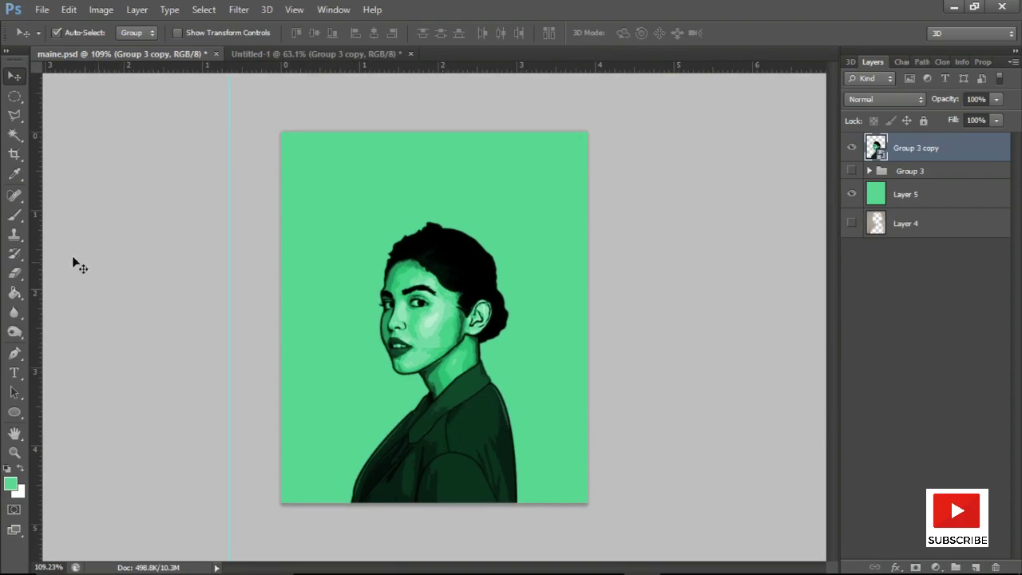
Add the MAINE title text near the top of the page in deep green
click(15, 373)
click(372, 168)
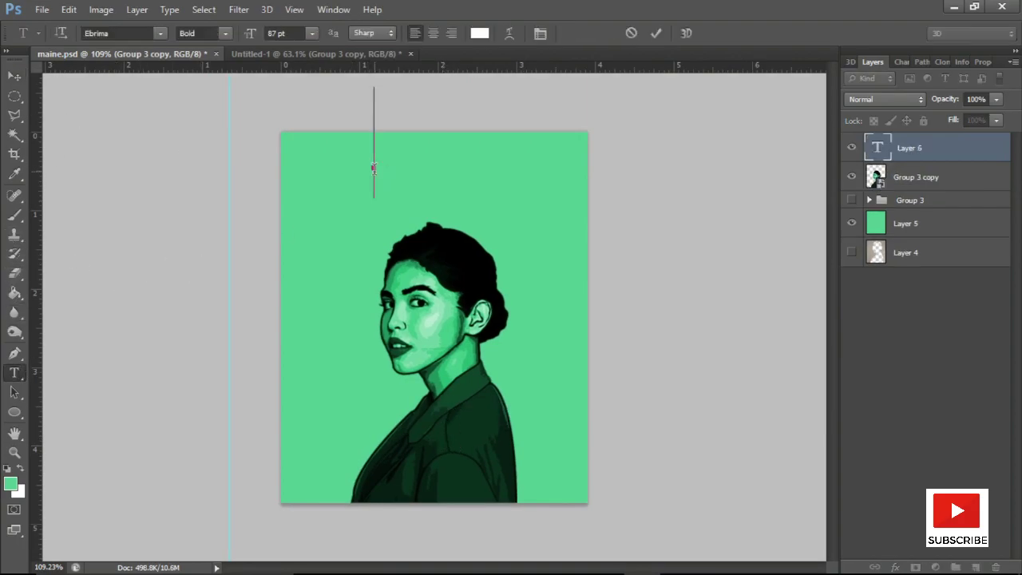
text(MAIN)
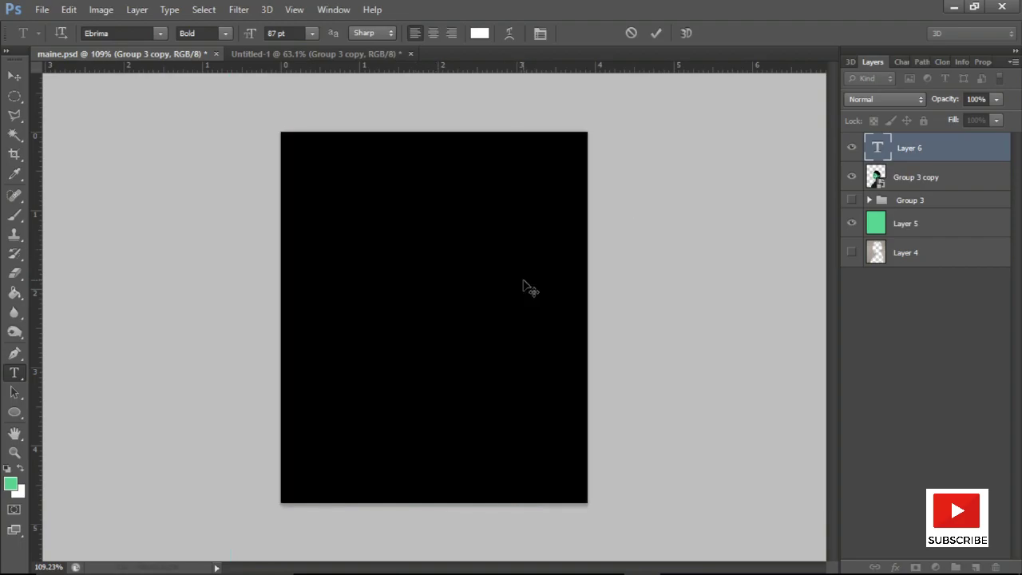
key(ctrl+a)
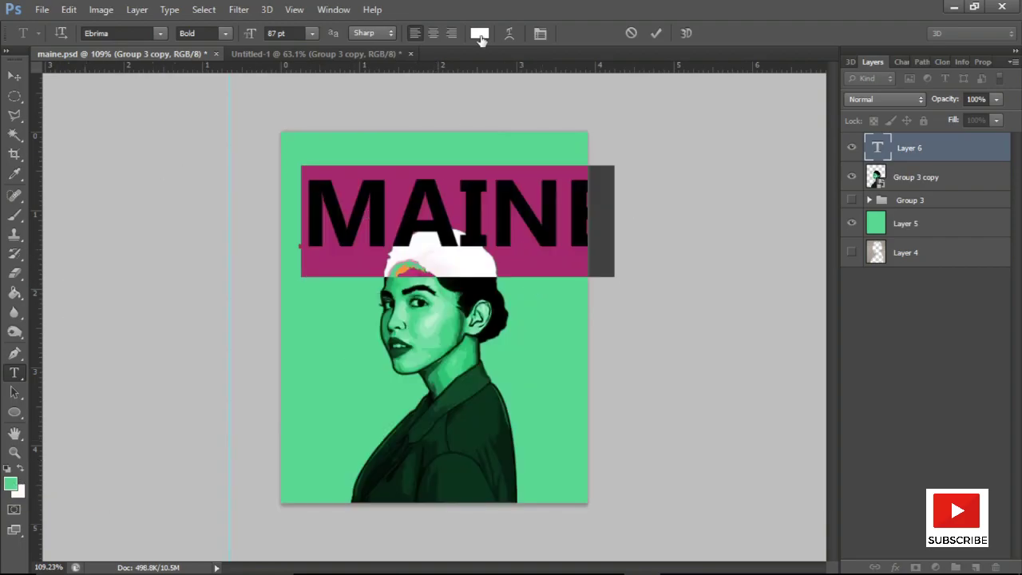
click(480, 33)
click(479, 156)
mouse_move(431, 294)
mouse_down()
mouse_move(452, 274)
mouse_move(452, 325)
mouse_move(468, 341)
mouse_up()
key(Return)
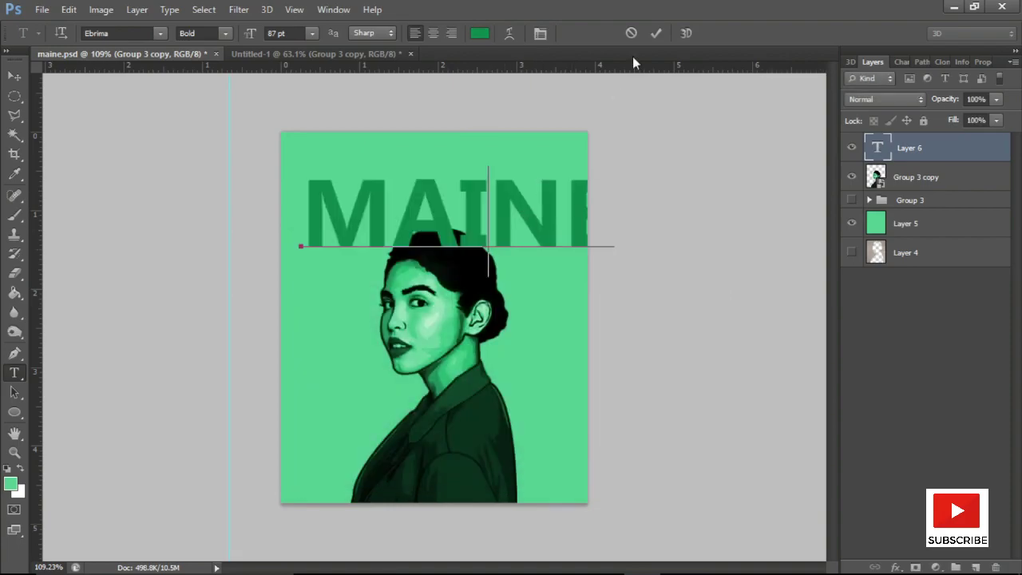
click(655, 33)
Shrink the MAINE title proportionally to fit the page
key(ctrl+t)
click(261, 33)
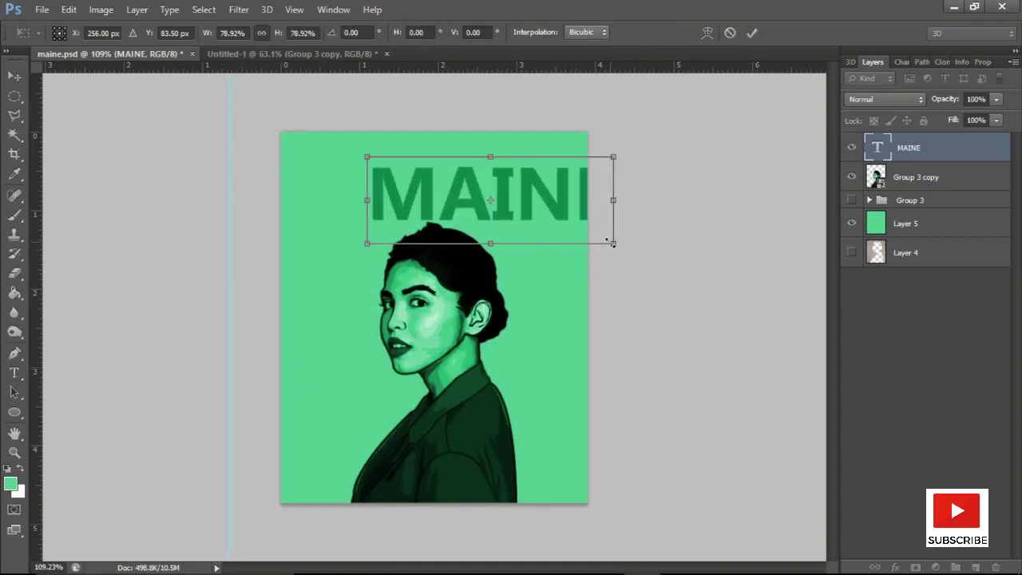
mouse_move(613, 234)
mouse_down()
mouse_move(518, 175)
mouse_move(498, 195)
mouse_move(477, 184)
mouse_up()
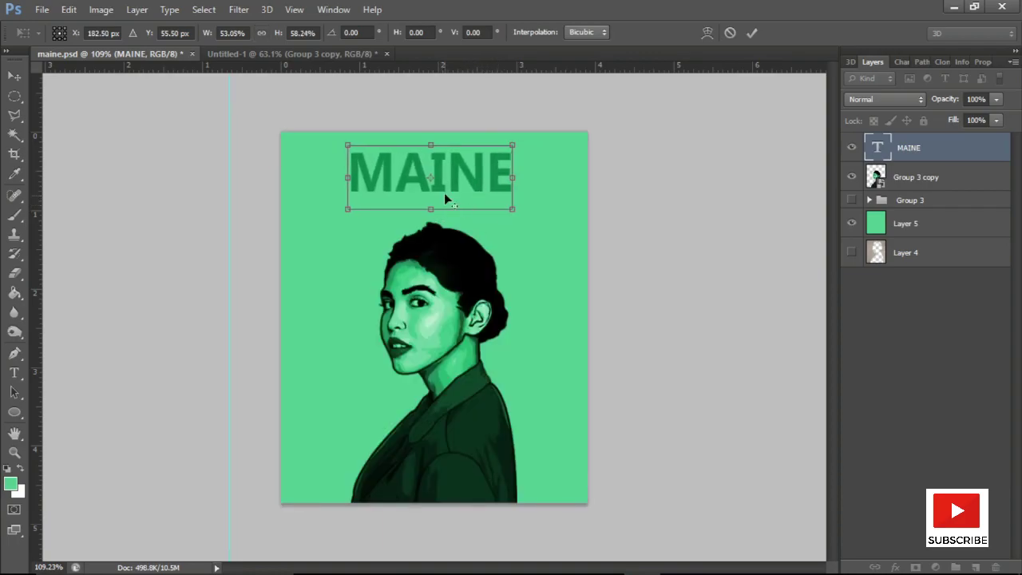
key(Return)
Move MAINE up toward the top and begin recolouring its text
scroll(483, 234, up, 1)
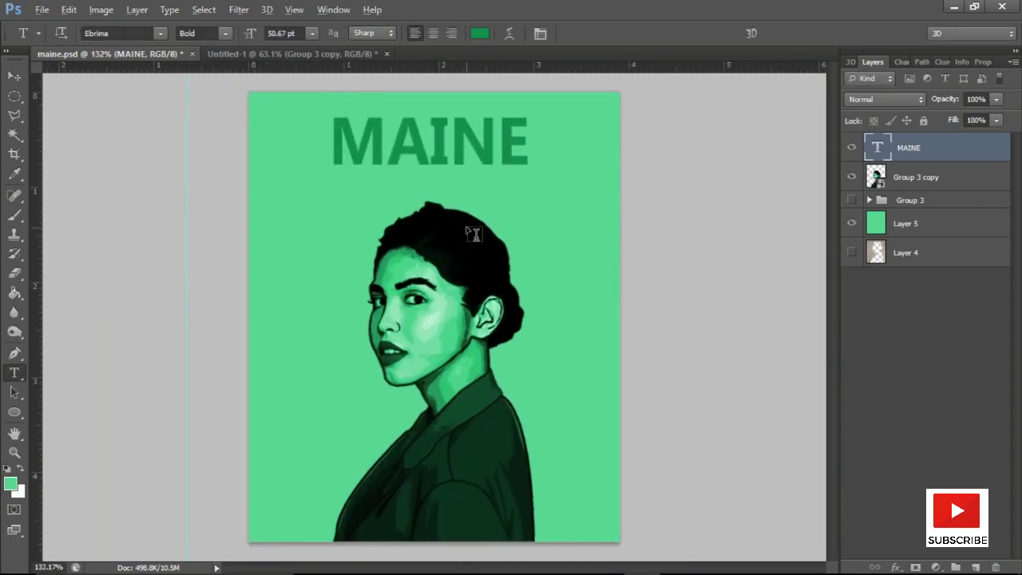
key(v)
mouse_move(353, 154)
mouse_down()
mouse_move(346, 141)
mouse_move(361, 139)
mouse_up()
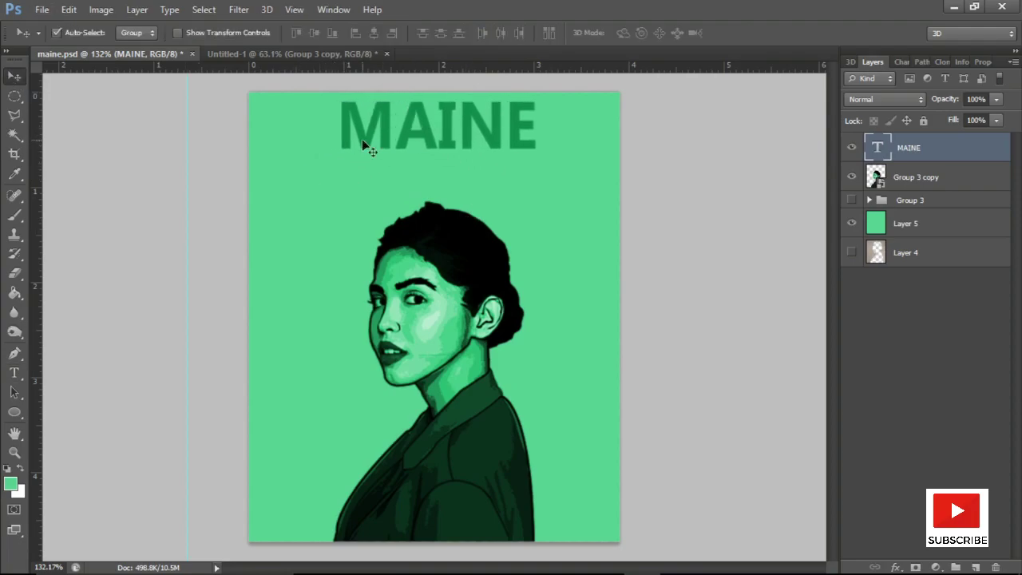
double_click(877, 146)
click(479, 33)
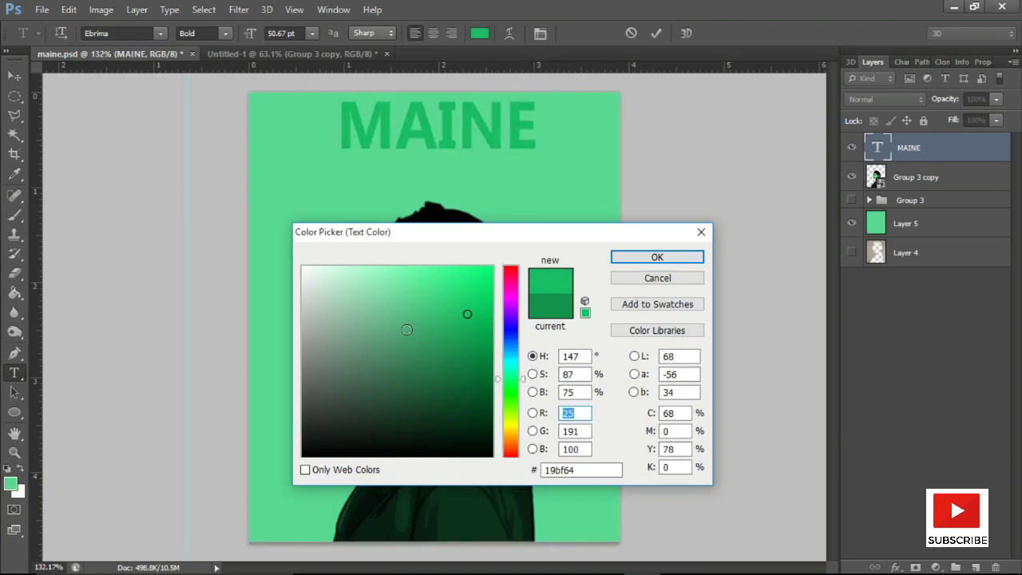
Apply green 19bf64 to MAINE, then duplicate it as a MENDOZA line below
click(657, 256)
key(ctrl+Return)
key(v)
key(ctrl+j)
double_click(870, 152)
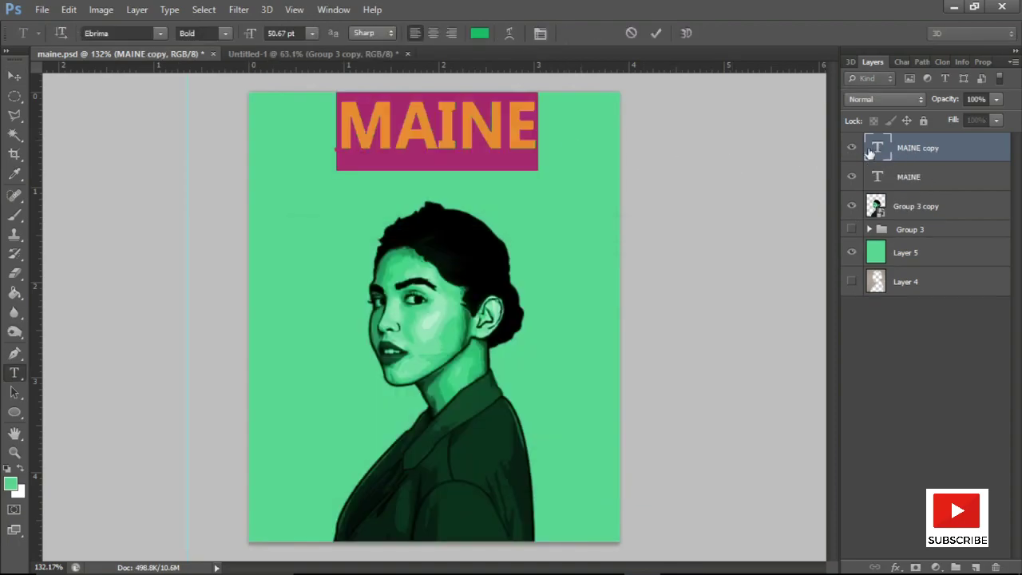
text(MENDOZA)
drag(563, 185, 567, 237)
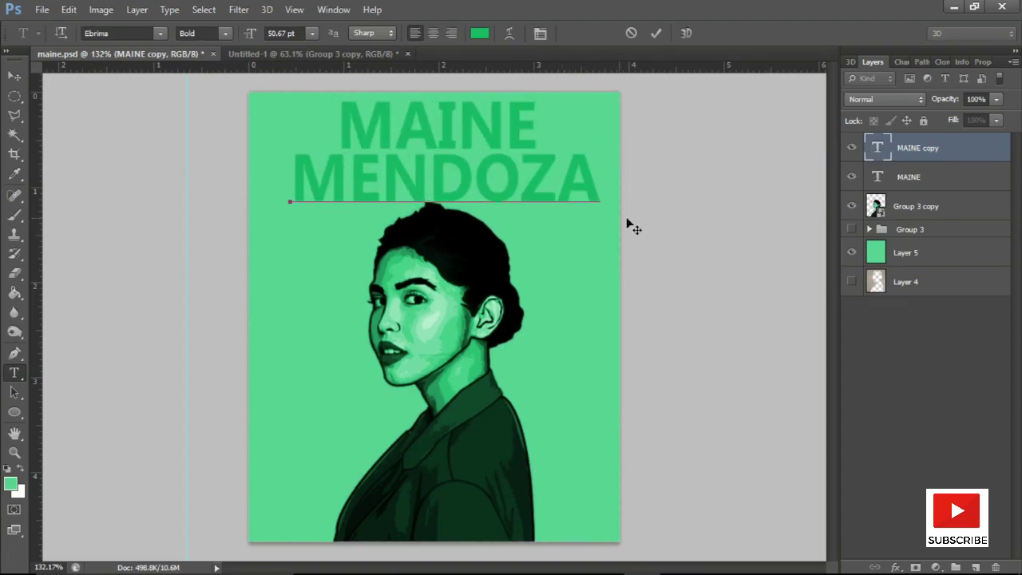
key(ctrl+Return)
Place the MENDOZA layer behind the portrait and fine-tune its position under MAINE
key(v)
drag(918, 147, 918, 272)
drag(910, 223, 946, 264)
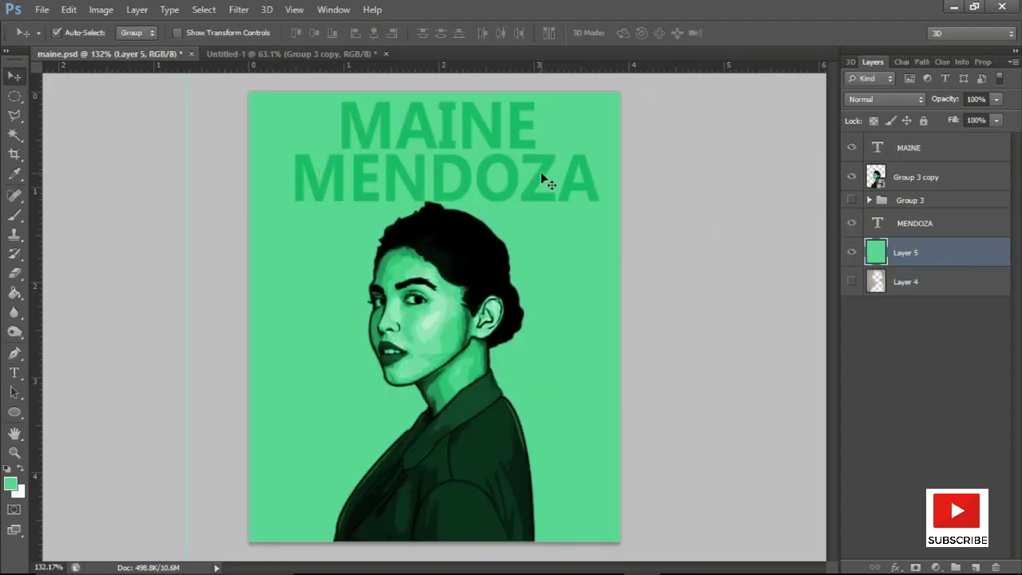
drag(541, 172, 539, 180)
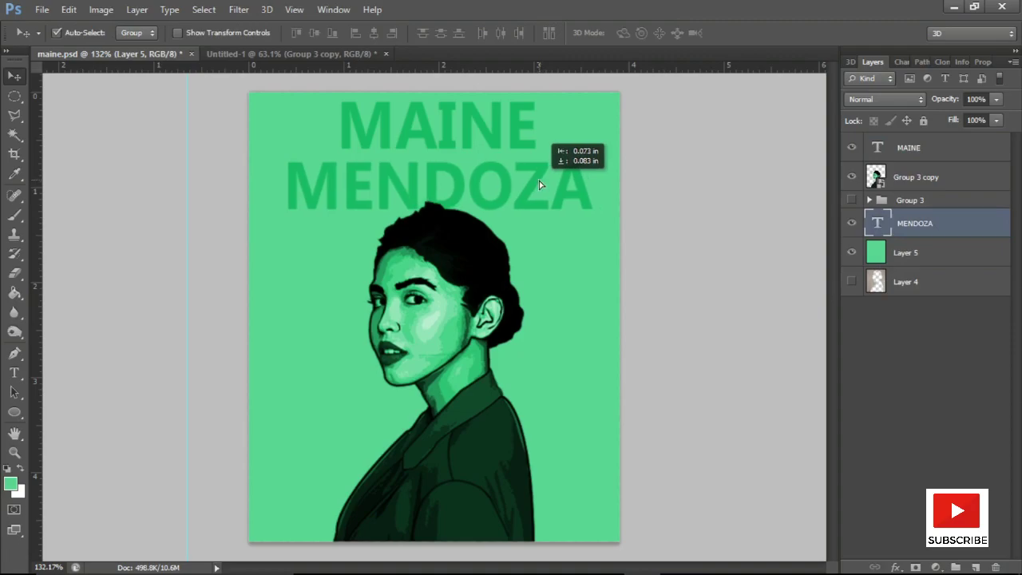
drag(539, 181, 538, 179)
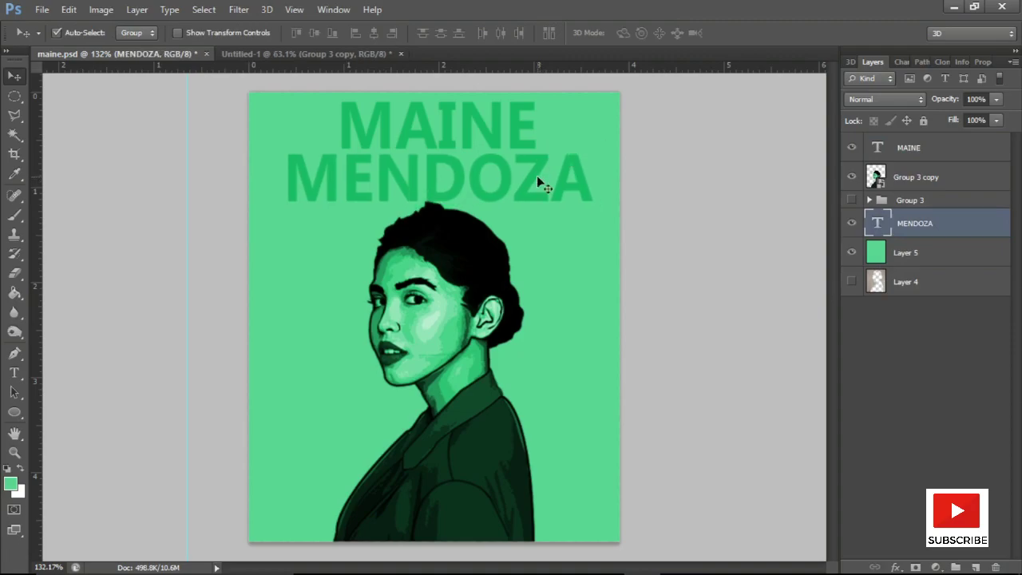
Recolour the MENDOZA text to the mint background green
double_click(876, 223)
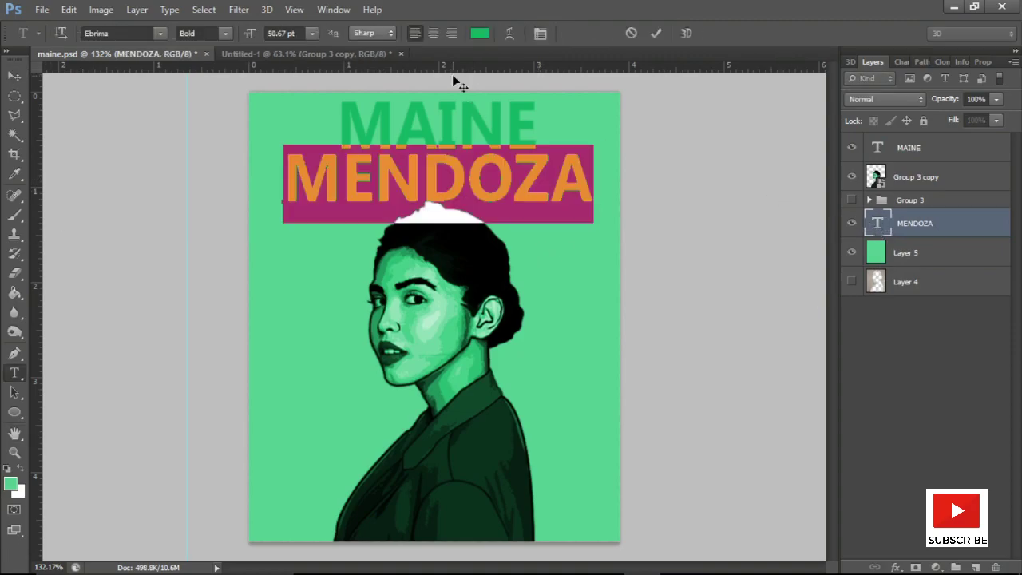
click(479, 33)
click(578, 139)
click(655, 257)
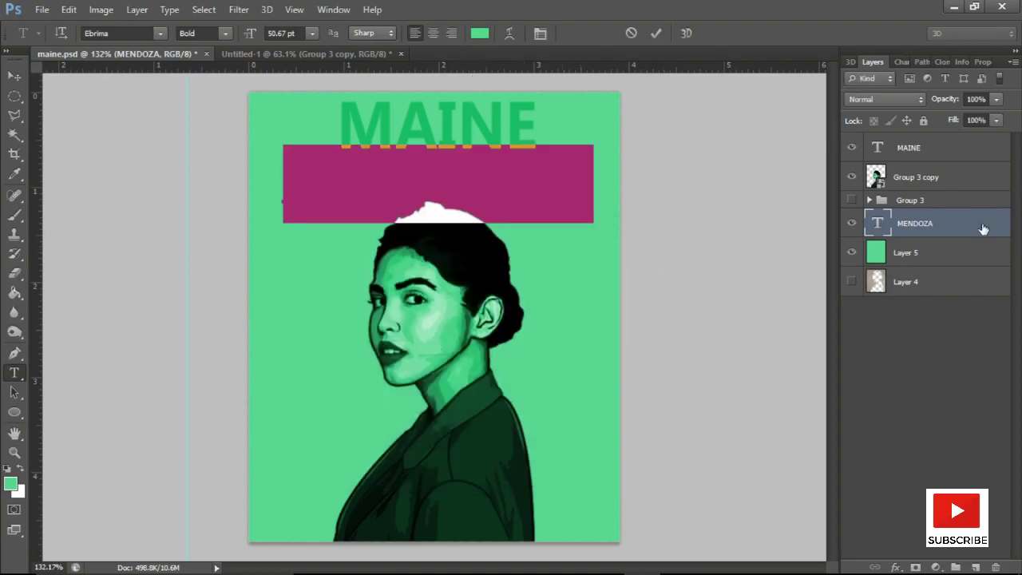
key(ctrl+Return)
Give MENDOZA a 2px green 19bf64 stroke outline
key(h)
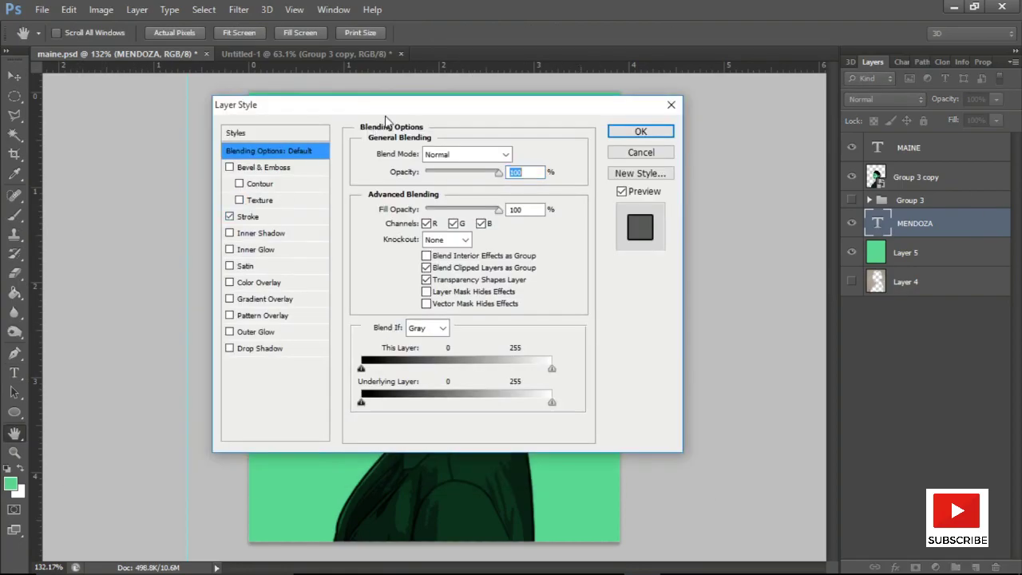
drag(392, 106, 392, 272)
click(344, 374)
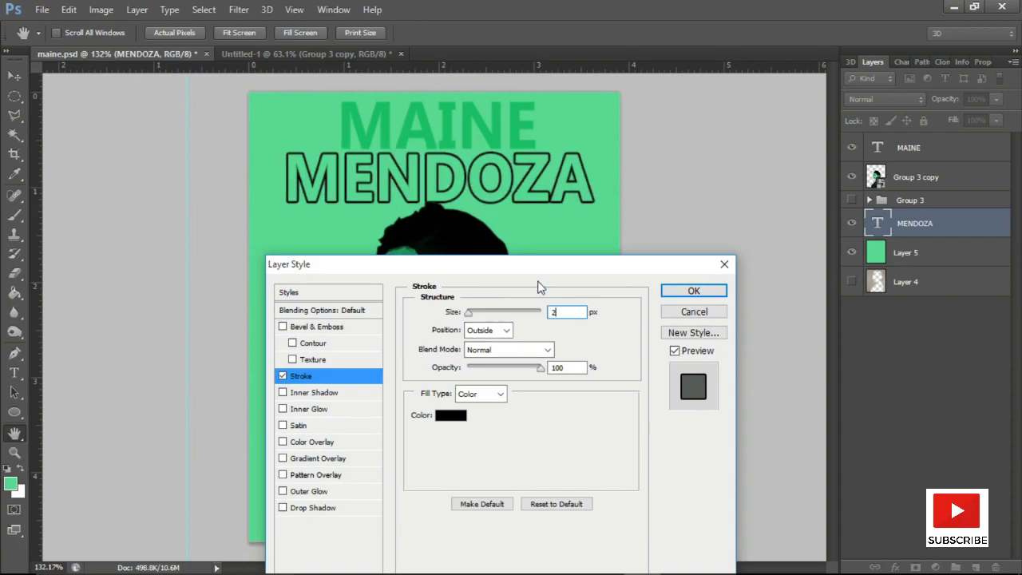
click(450, 414)
click(527, 126)
click(656, 257)
Shift both titles down a little
key(Return)
key(v)
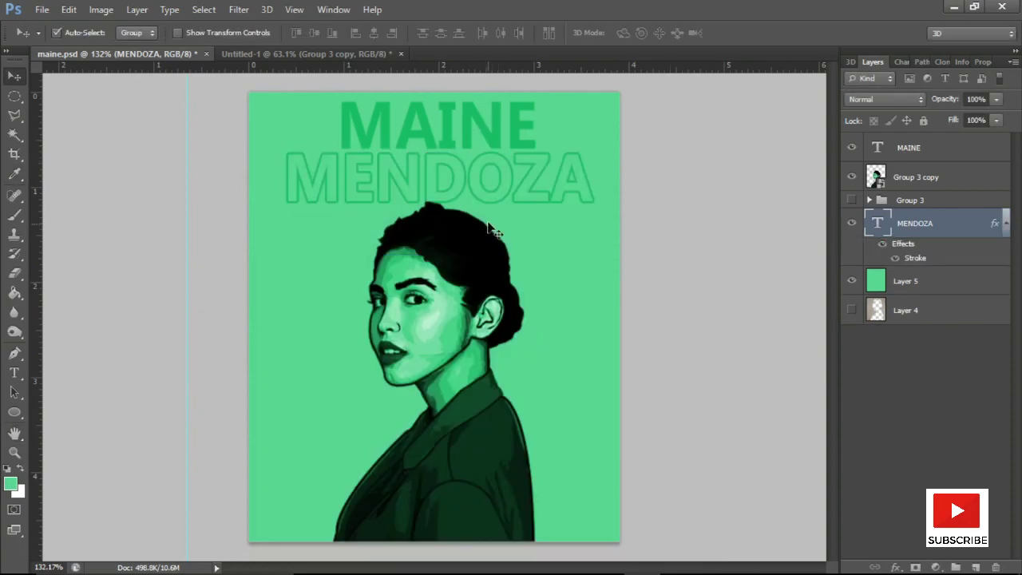
mouse_move(480, 129)
mouse_down()
mouse_move(482, 150)
mouse_move(472, 150)
mouse_up()
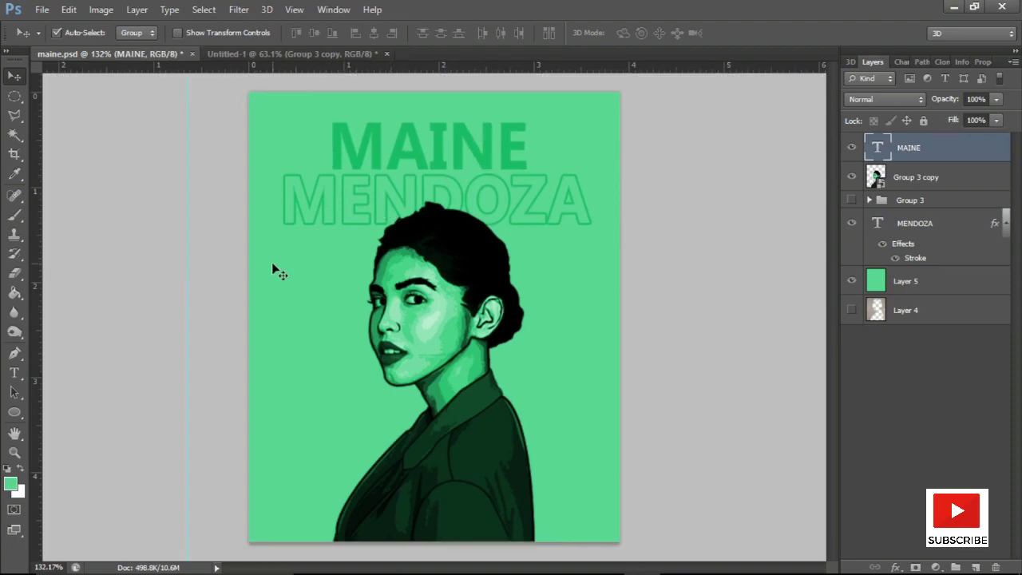
Select a wide rectangular band at the lower left of the poster
right_click(14, 95)
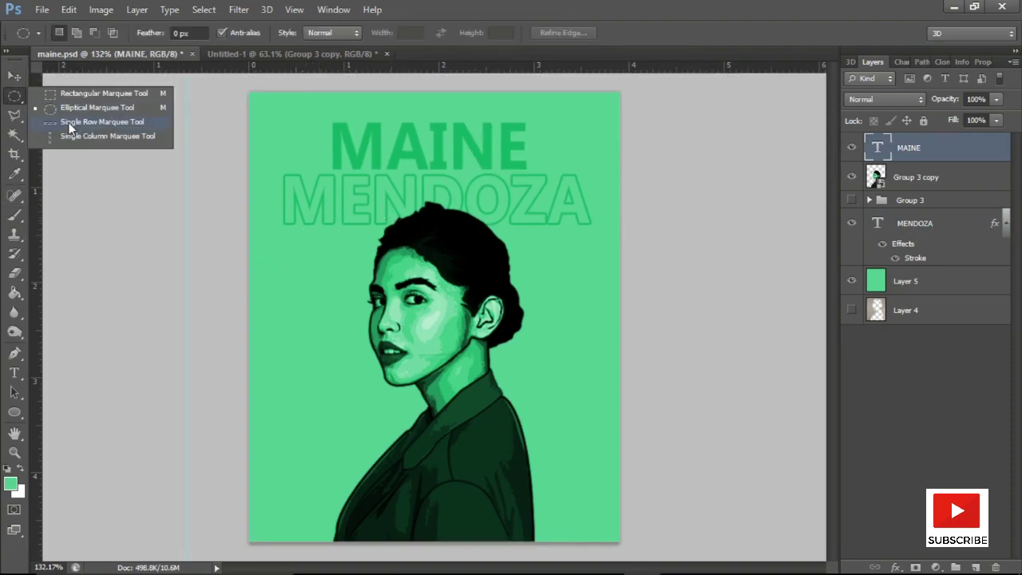
click(72, 120)
drag(292, 399, 294, 407)
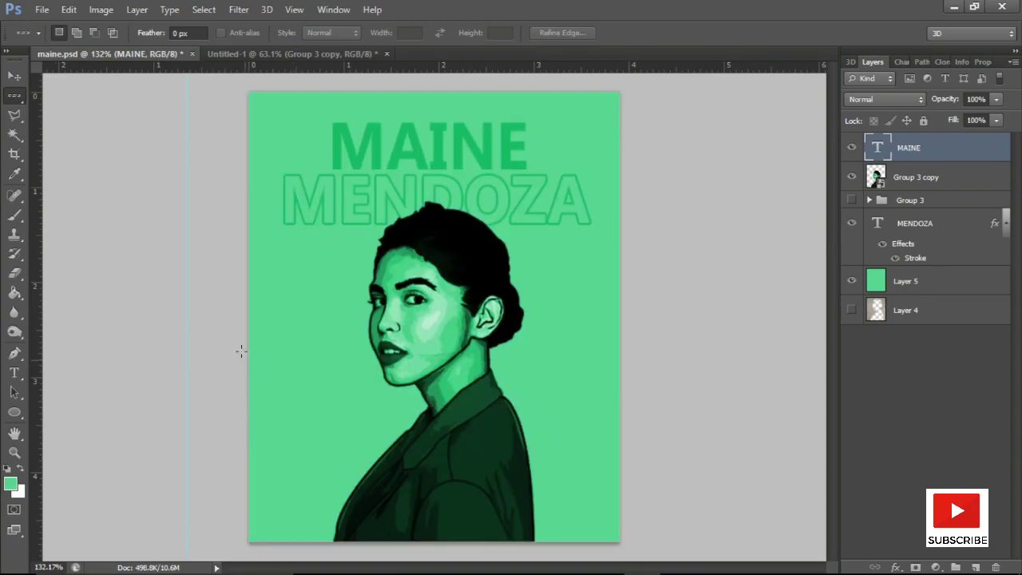
right_click(15, 96)
click(72, 97)
mouse_move(249, 375)
mouse_down()
mouse_move(573, 411)
mouse_move(389, 412)
mouse_up()
Fill the band bright green on a new layer placed below the portrait
click(10, 483)
mouse_move(415, 297)
mouse_down()
mouse_move(465, 360)
mouse_move(472, 269)
mouse_up()
click(650, 255)
key(g)
key(ctrl+shift+alt+n)
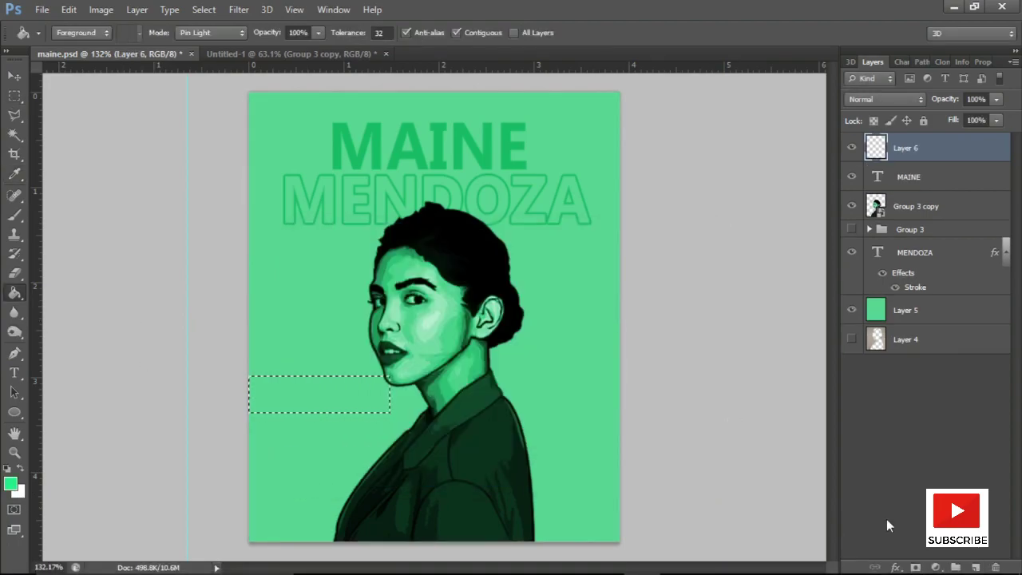
click(327, 403)
drag(913, 206, 911, 217)
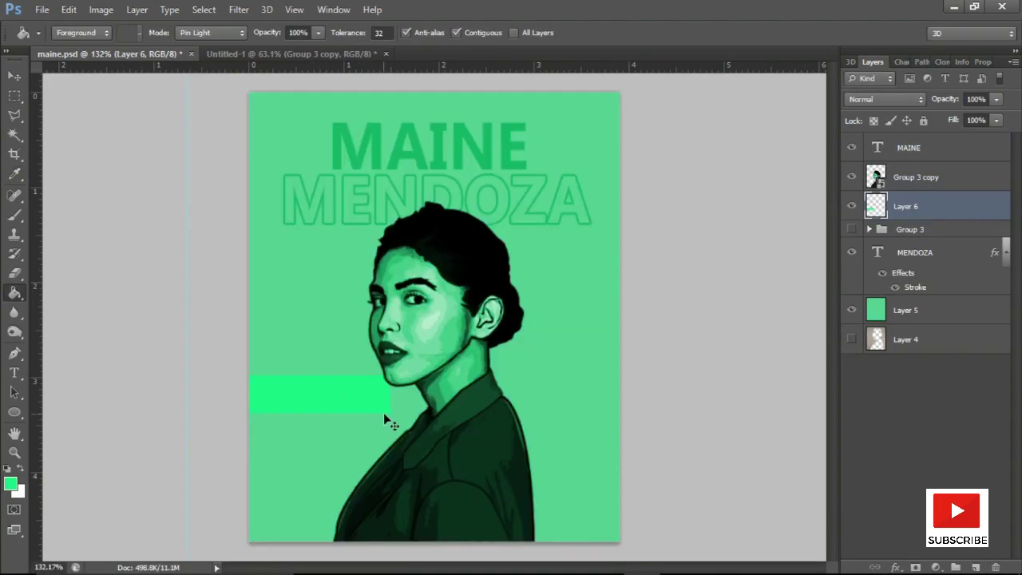
Rotate the band into a diagonal stripe and duplicate it into three stripes
key(ctrl+t)
mouse_move(403, 423)
mouse_down()
mouse_move(335, 471)
mouse_move(272, 477)
mouse_move(275, 416)
mouse_move(310, 419)
mouse_up()
key(Return)
key(ctrl+j)
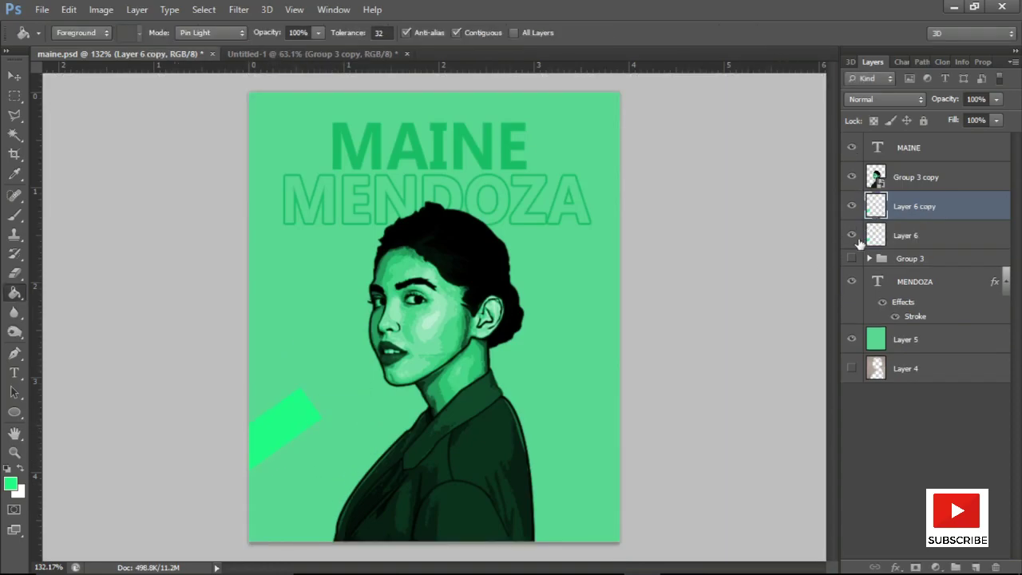
key(v)
drag(279, 443, 313, 457)
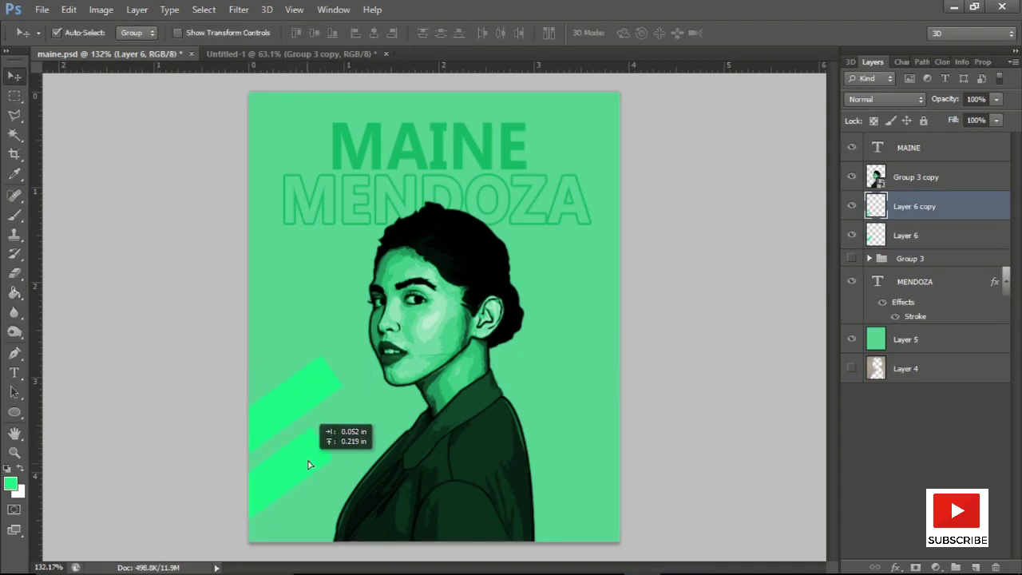
key(ctrl+j)
drag(304, 418, 294, 461)
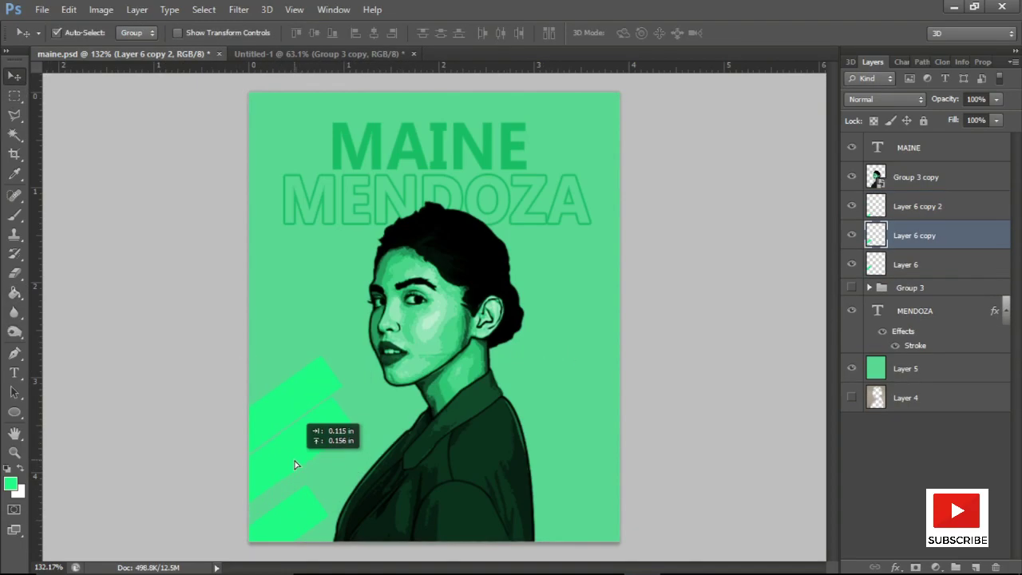
Reposition and resize the three diagonal stripes at the lower left
drag(315, 411, 332, 362)
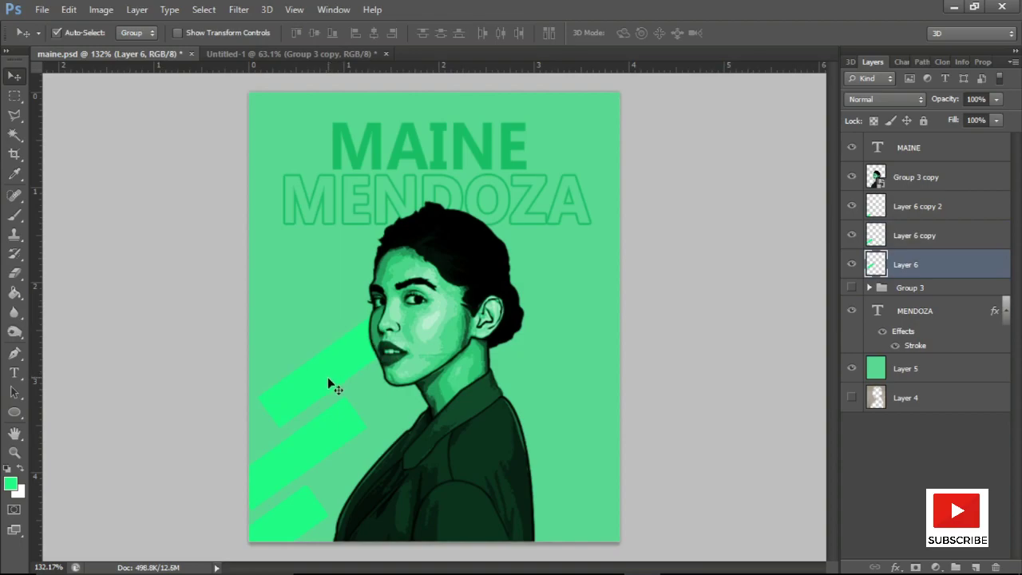
key(ctrl+t)
drag(258, 427, 239, 441)
key(Return)
drag(343, 411, 312, 445)
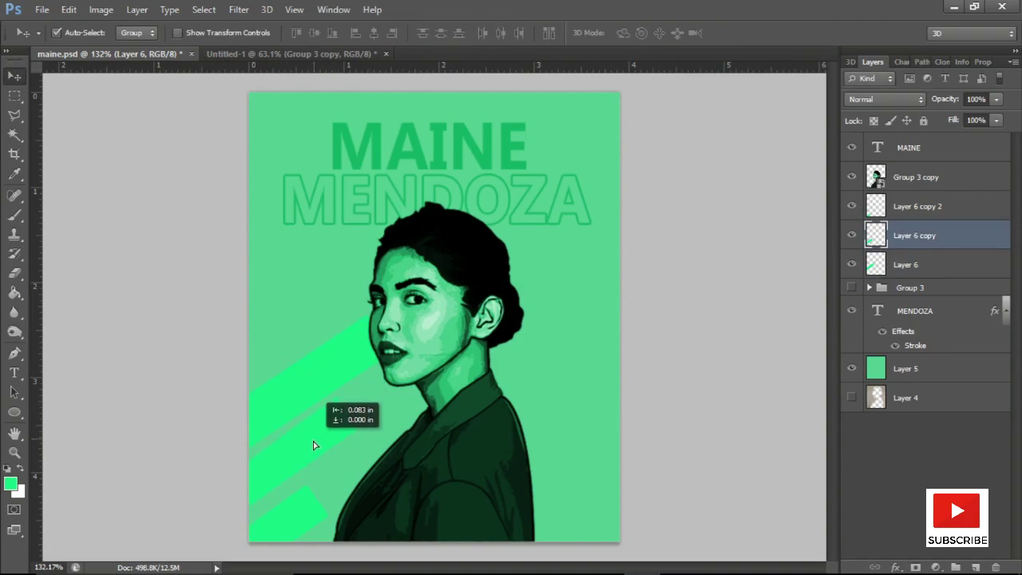
drag(327, 496, 336, 475)
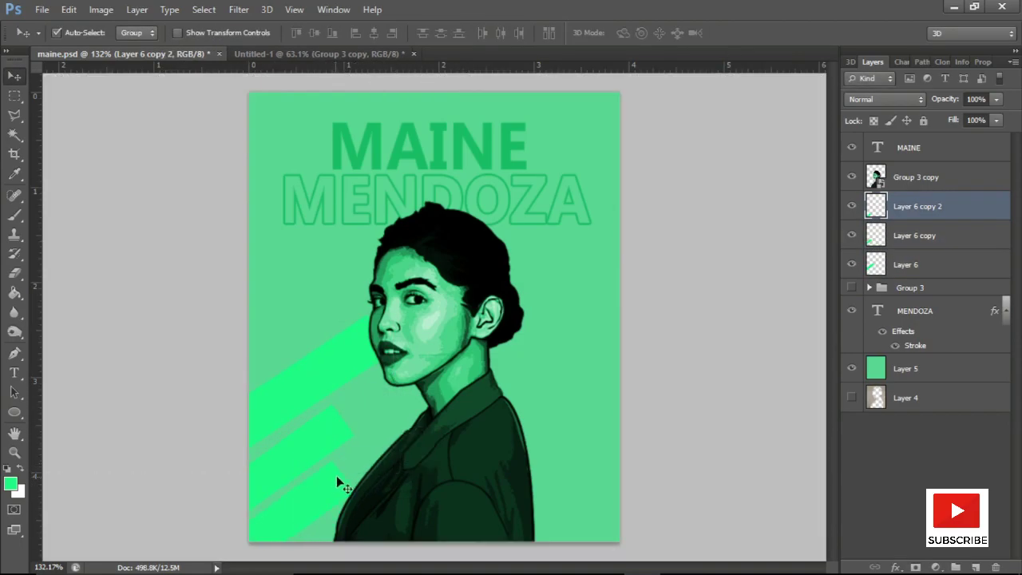
key(ctrl+t)
mouse_move(377, 440)
mouse_down()
mouse_move(405, 425)
mouse_move(391, 451)
mouse_move(419, 423)
mouse_up()
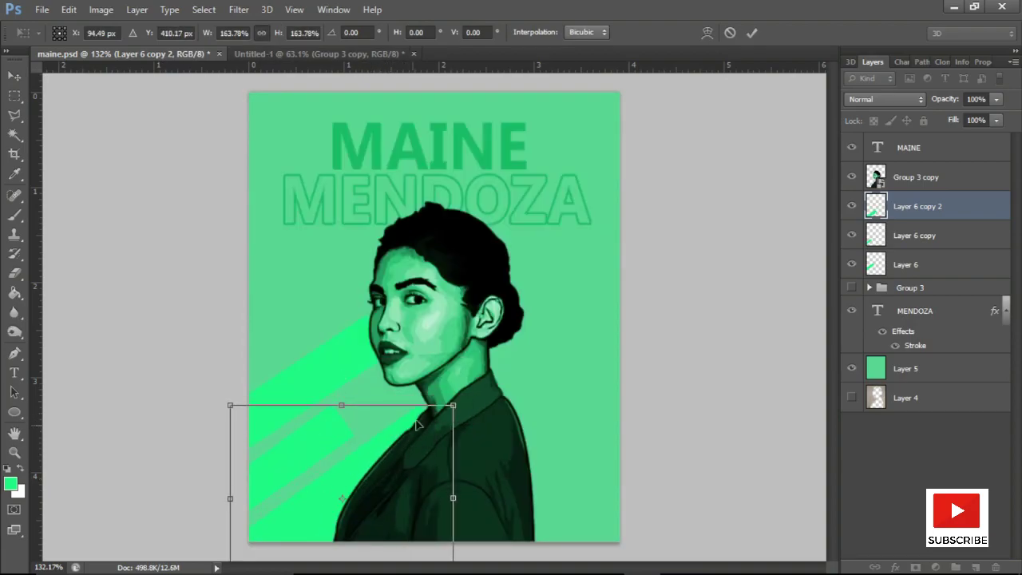
key(Return)
drag(401, 389, 407, 385)
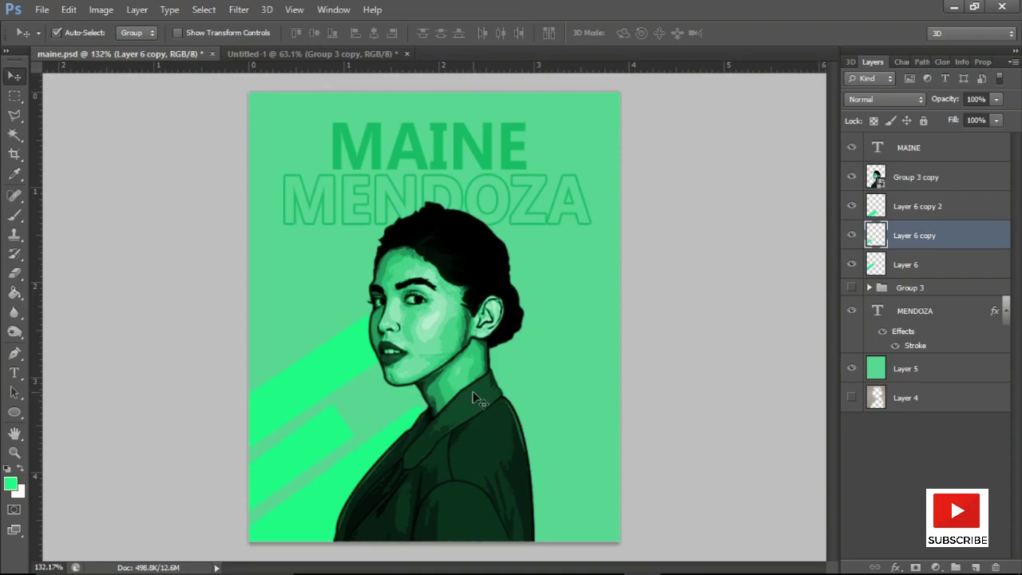
Merge the three stripe layers and place a copy at the lower right
ctrl+click(918, 264)
ctrl+click(934, 206)
right_click(934, 208)
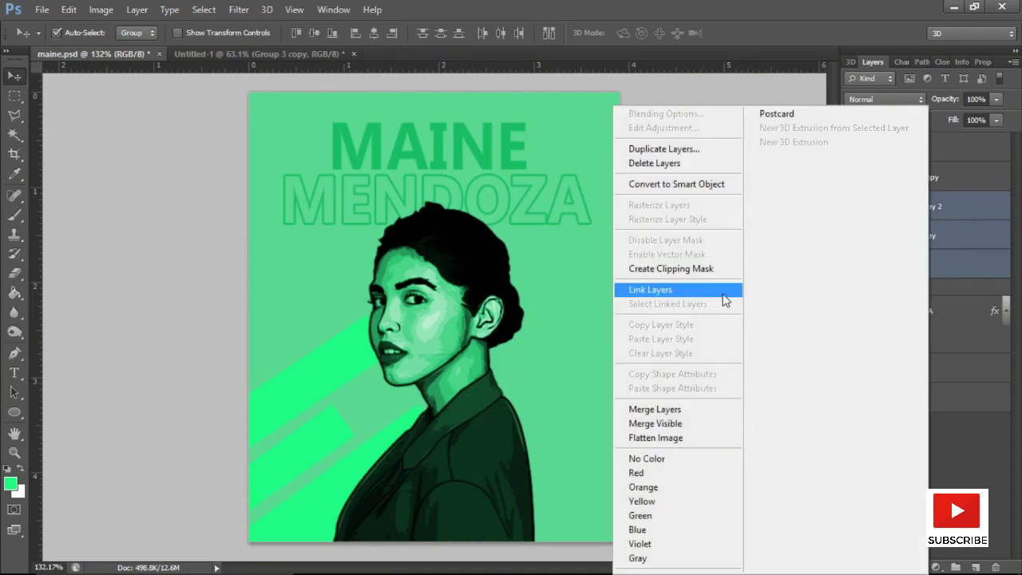
click(646, 410)
right_click(910, 206)
key(Escape)
drag(372, 484, 603, 403)
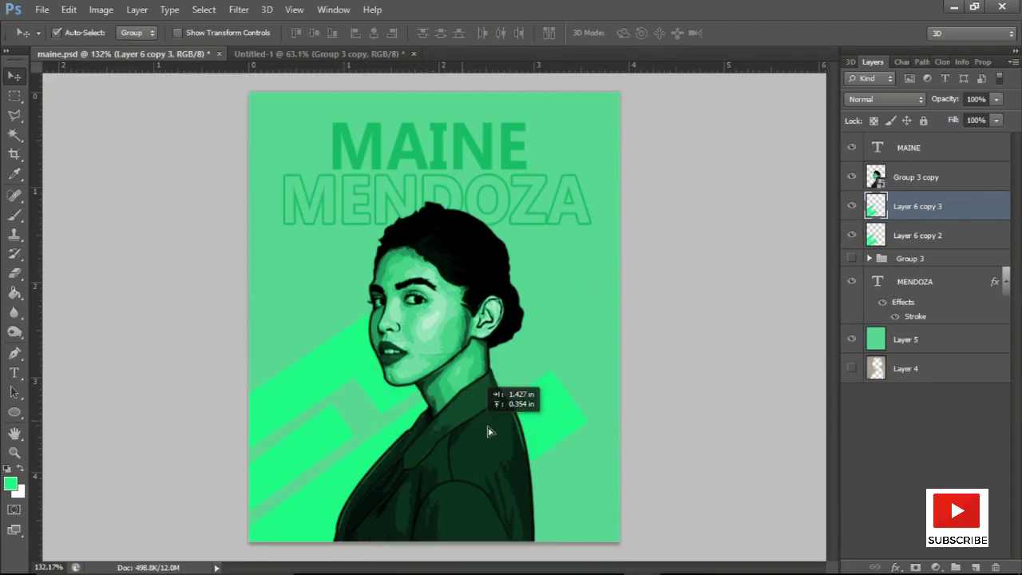